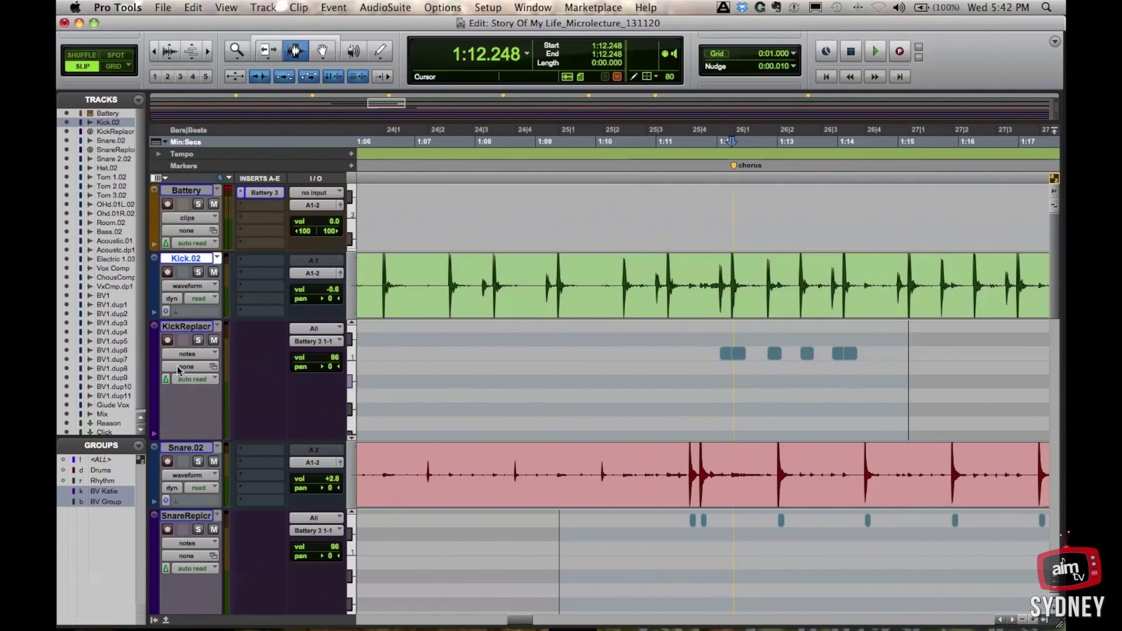
- Audition the soloed kick replacer, then the original Kick.02 track, to compare hits
left_click(197, 340)
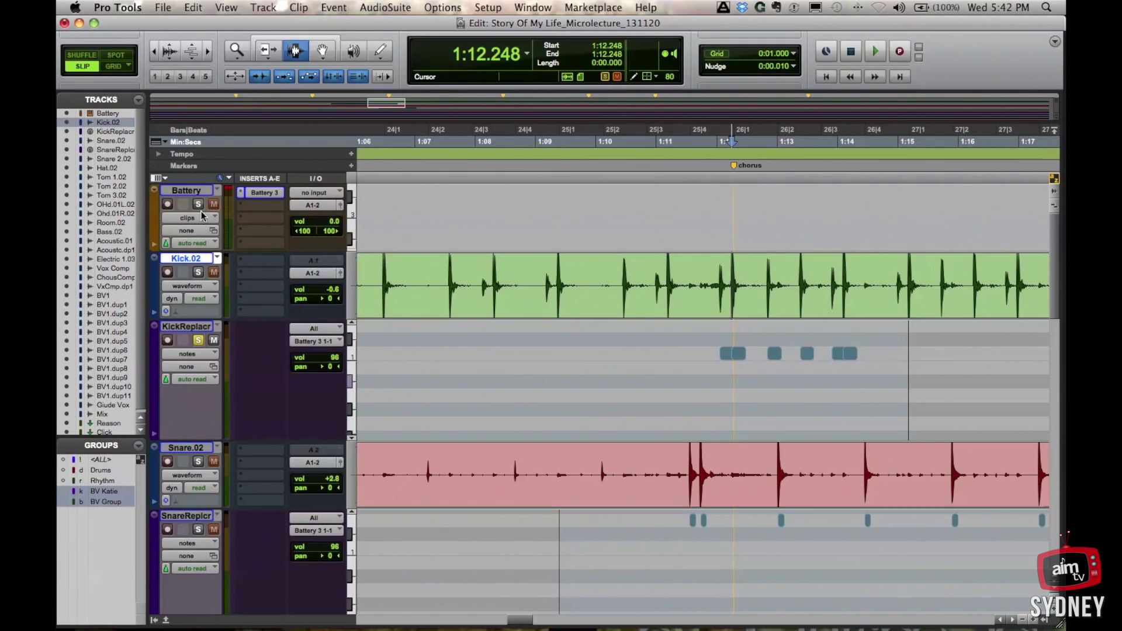
left_click(691, 344)
key("space")
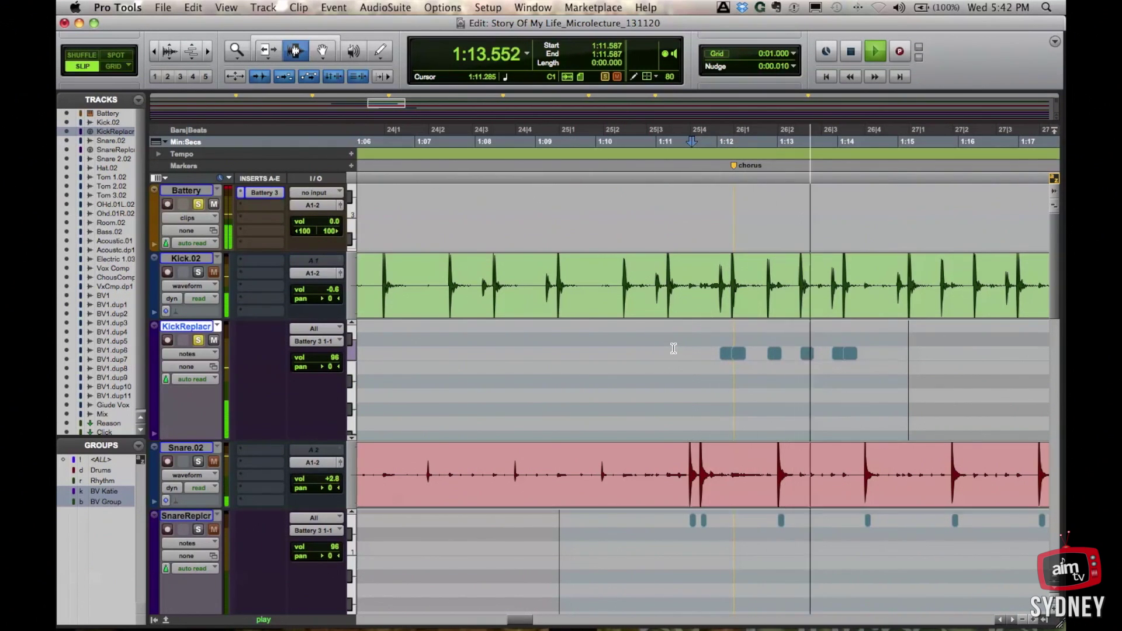
key("space")
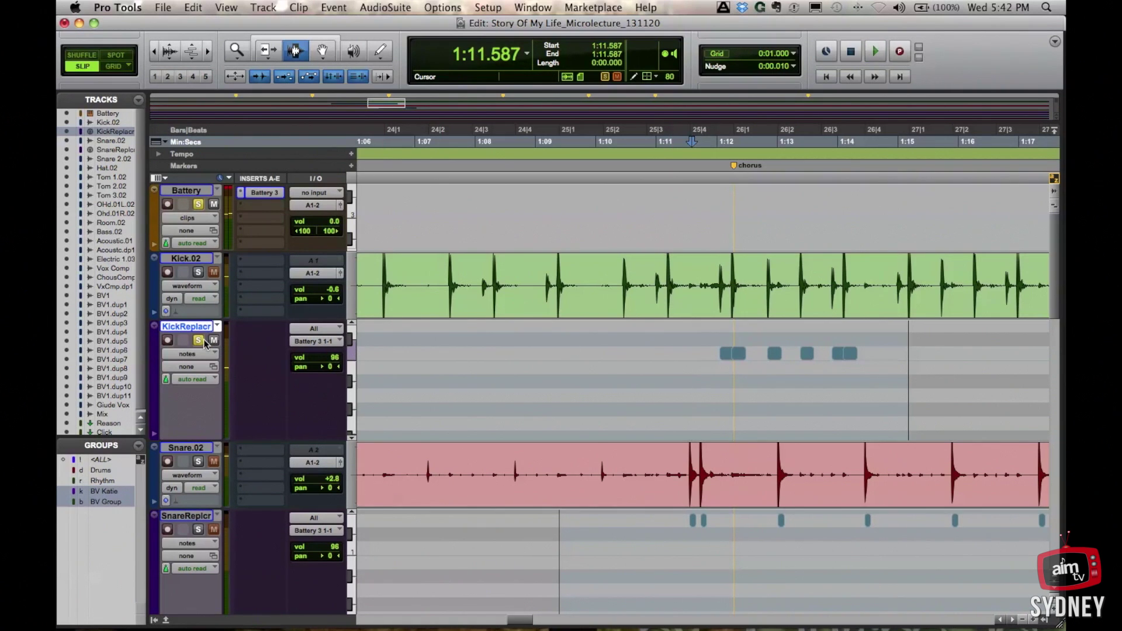
left_click(198, 204)
left_click(199, 273)
key("space")
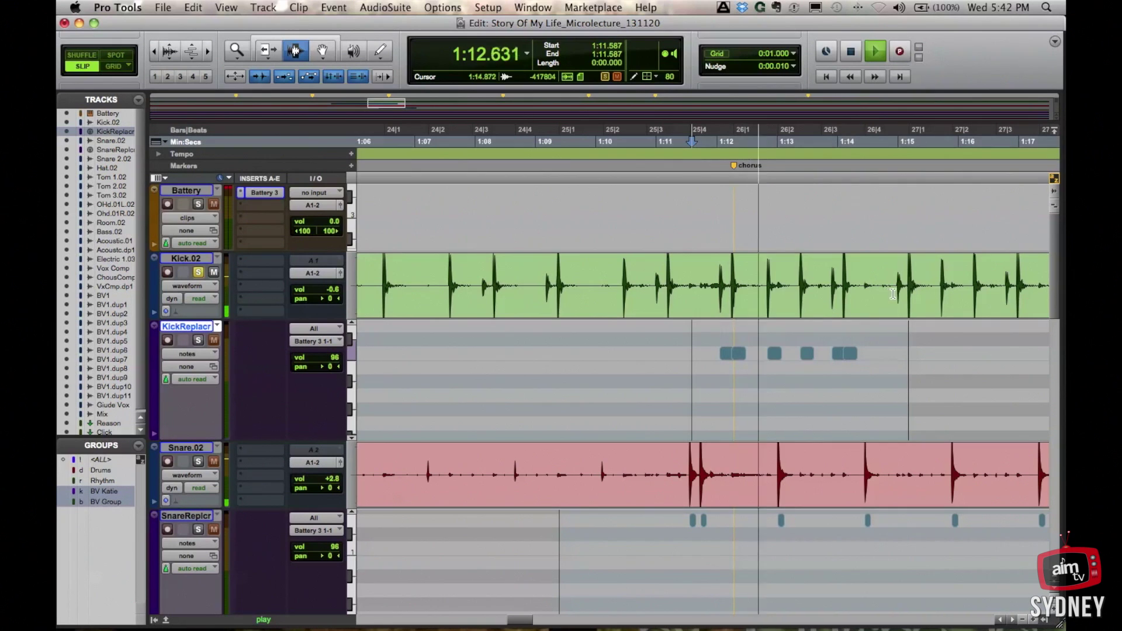
key("space")
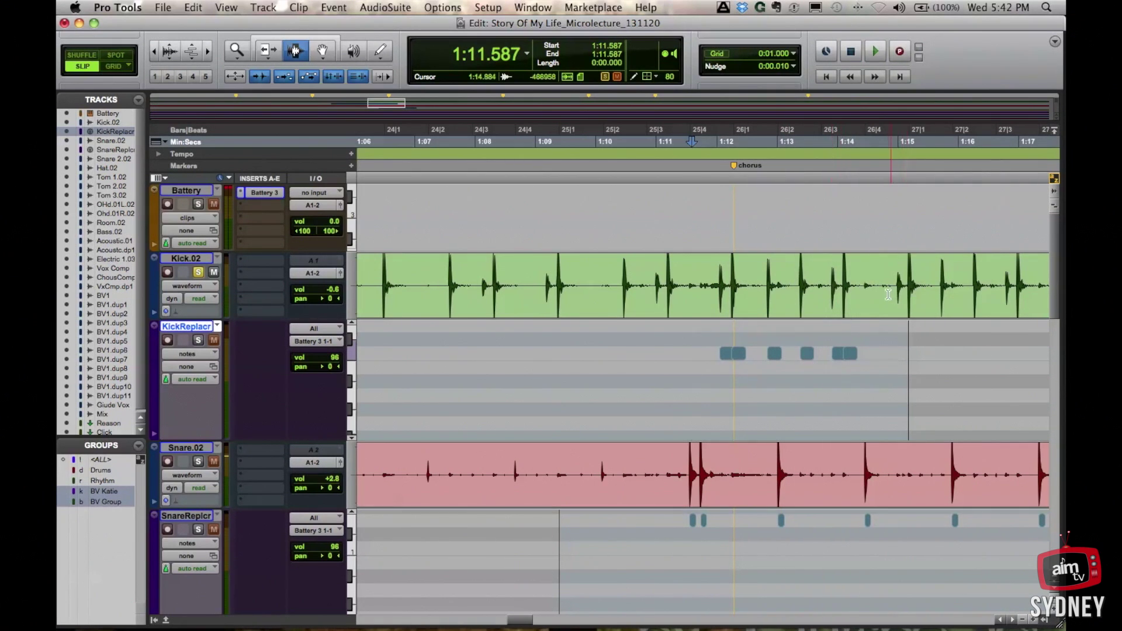
- Insert the missing kick note on KickReplacr at the missed hit near 1:14.8
left_click(885, 295)
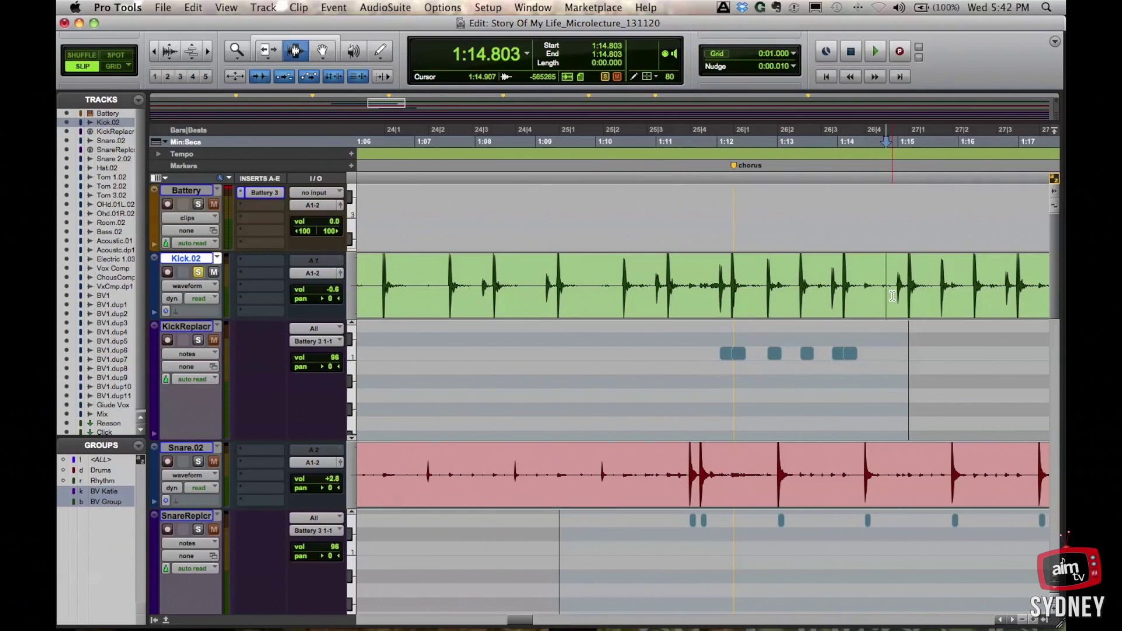
key(";")
key("super+v")
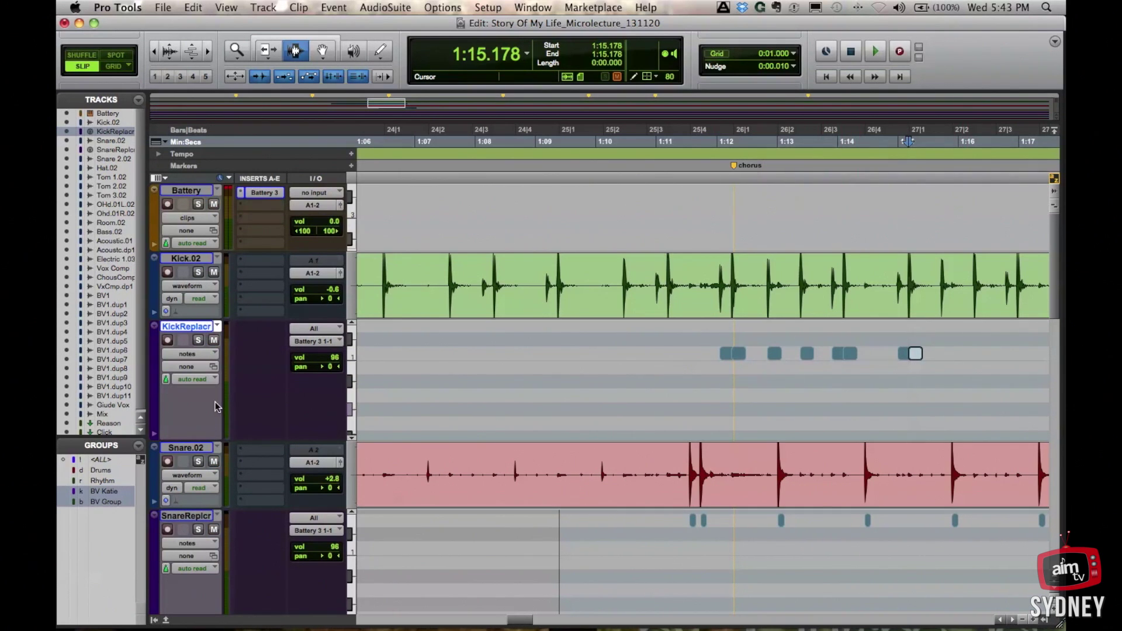
- Show KickReplacr's velocity lane and set two late kick notes to velocities 52 and 106
left_click(155, 435)
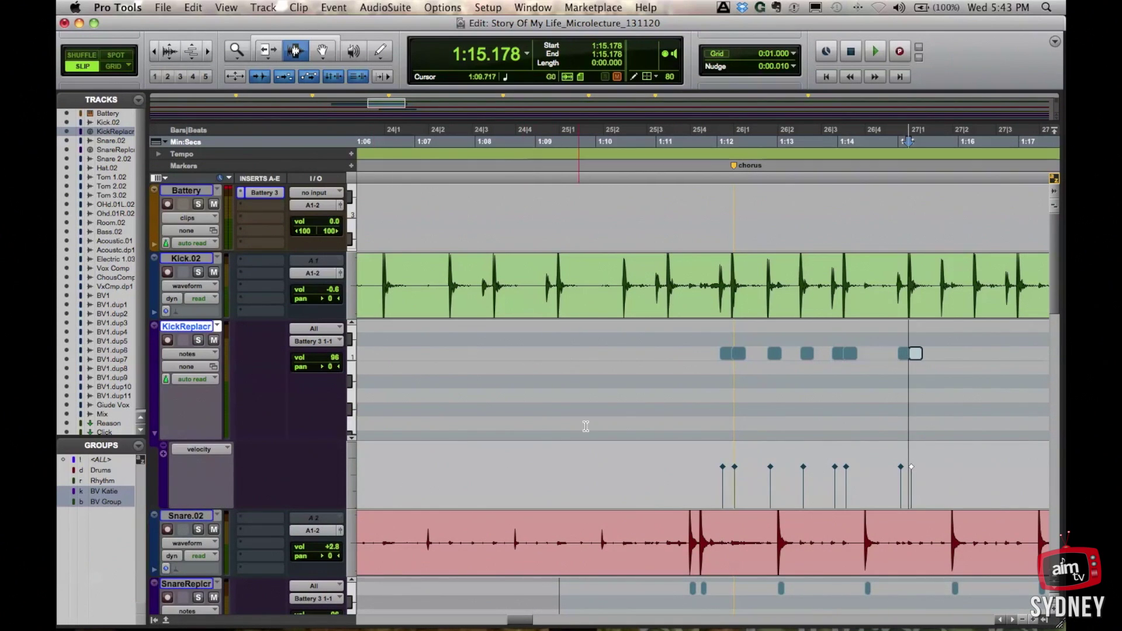
left_click(322, 52)
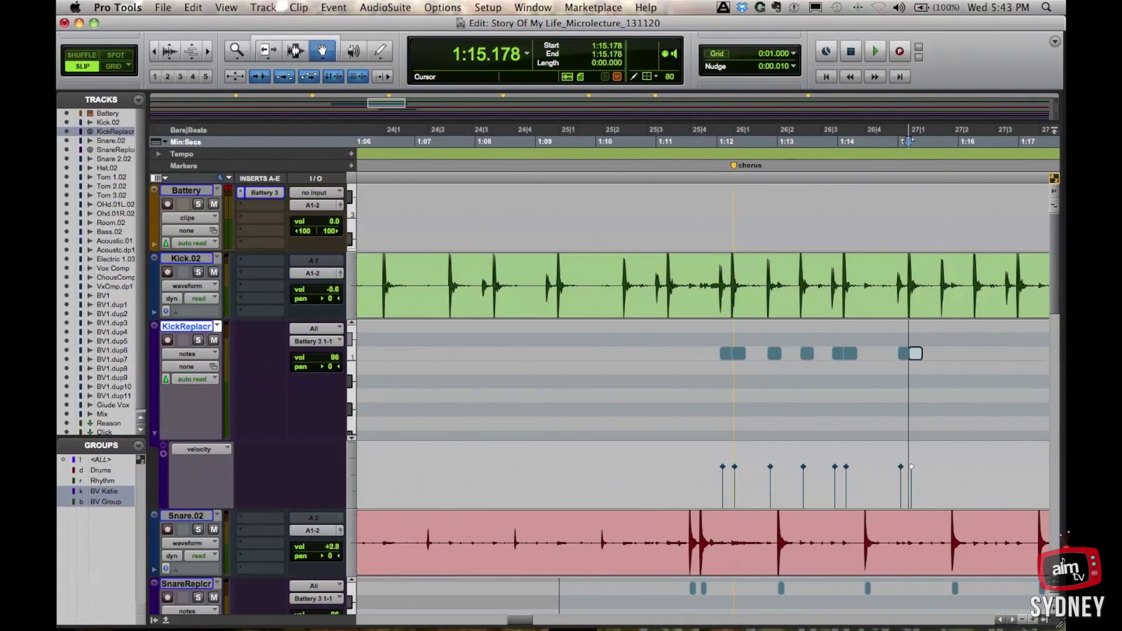
left_click(902, 468)
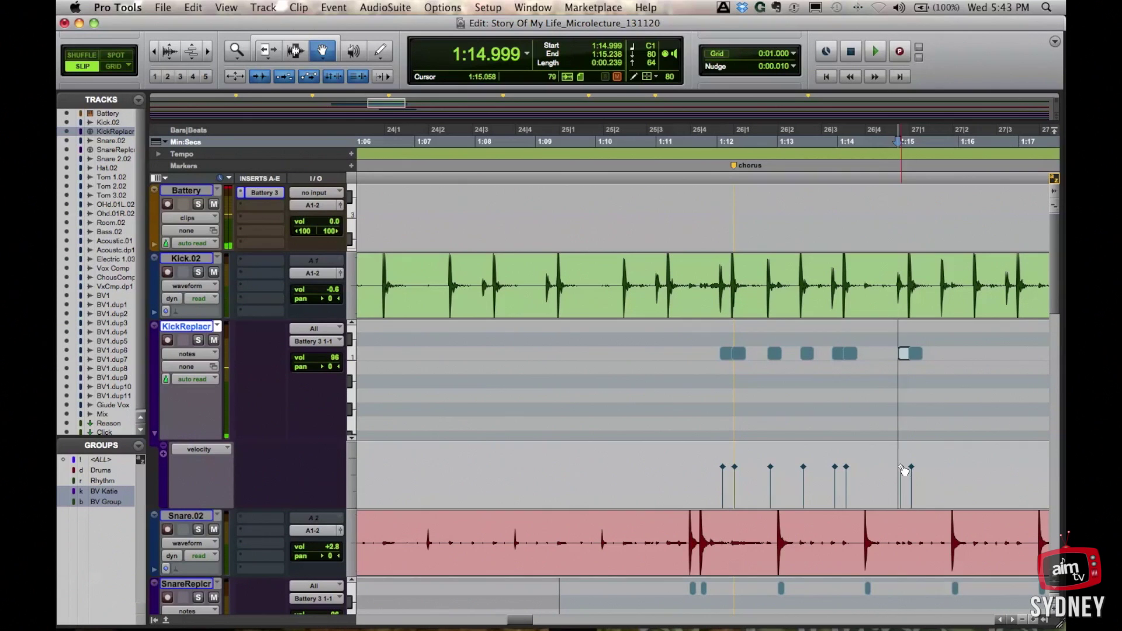
left_click_drag(904, 471, 903, 486)
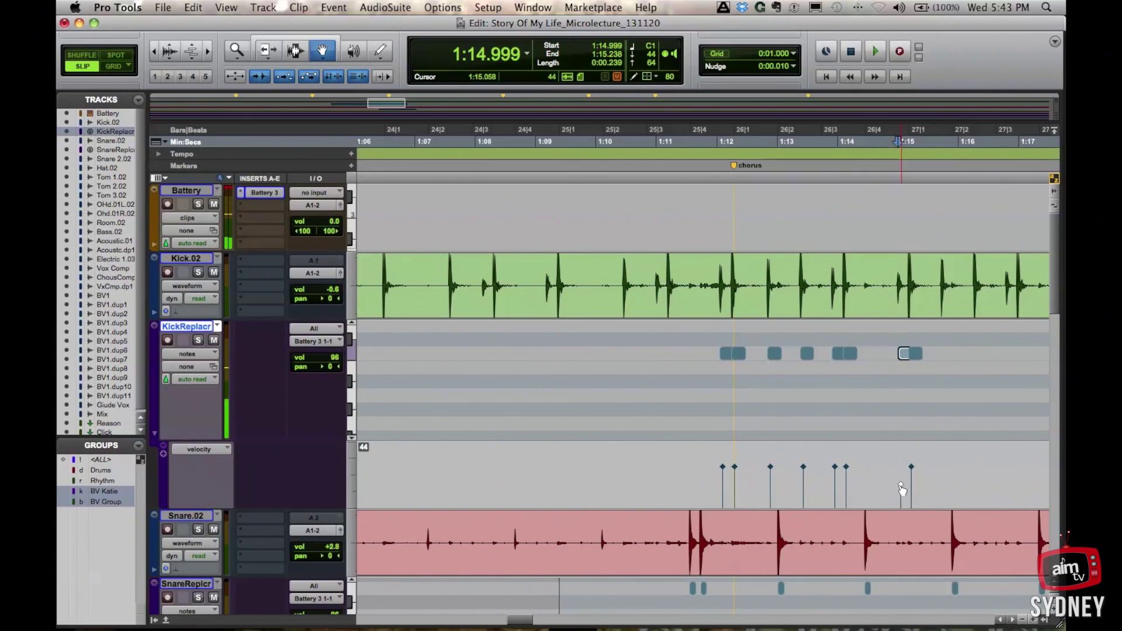
left_click(916, 471)
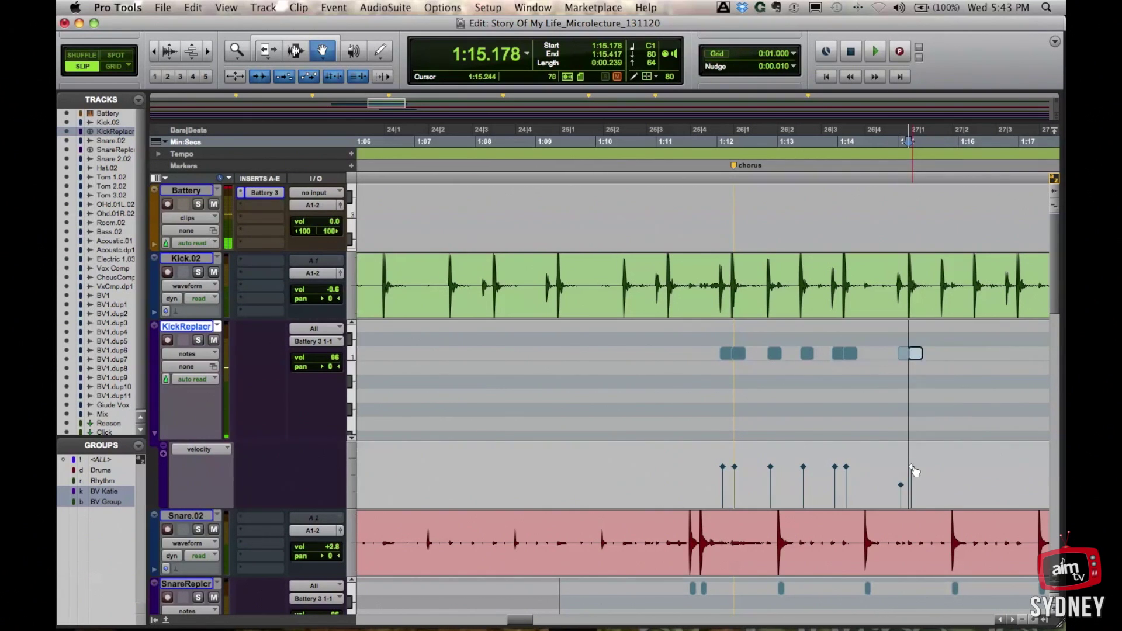
left_click_drag(915, 471, 915, 457)
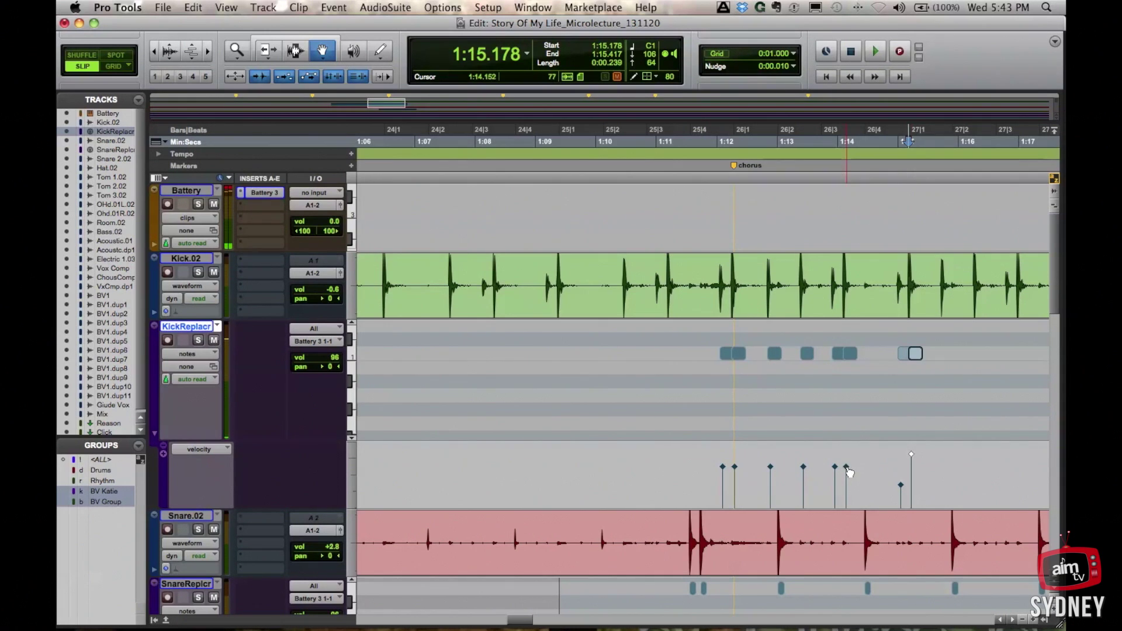
- Set the notes at 1:14.097 and 1:13.384 to velocities 114 and 109, then select a group of kick notes
left_click(846, 467)
mouse_move(846, 467)
left_mouse_down()
mouse_move(849, 454)
mouse_move(834, 473)
left_mouse_up()
left_click(835, 467)
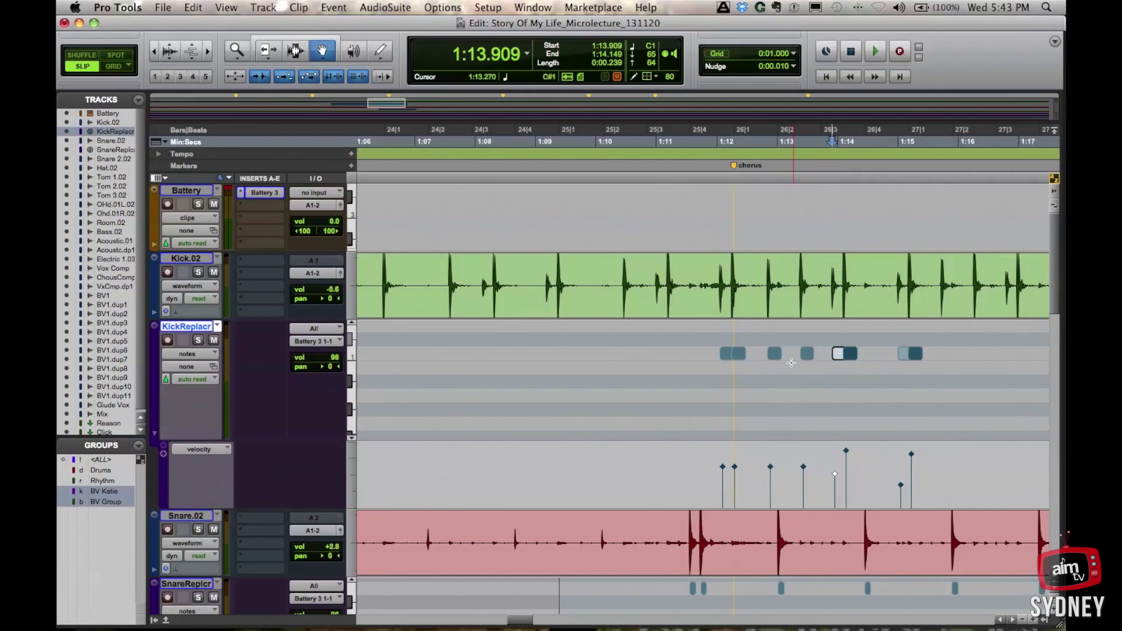
left_click_drag(804, 468, 723, 476)
left_click(723, 468)
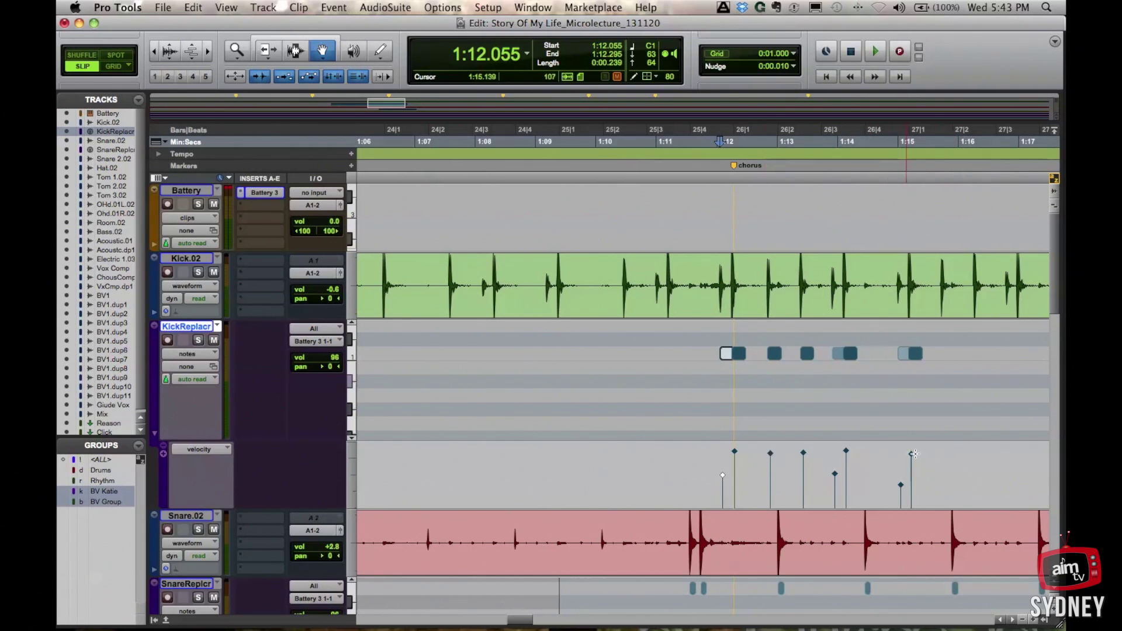
left_click_drag(964, 451, 924, 462)
- Scale the selected kick velocities by 133%, limited to 95–110 with randomize 26, then play back
left_click(733, 434)
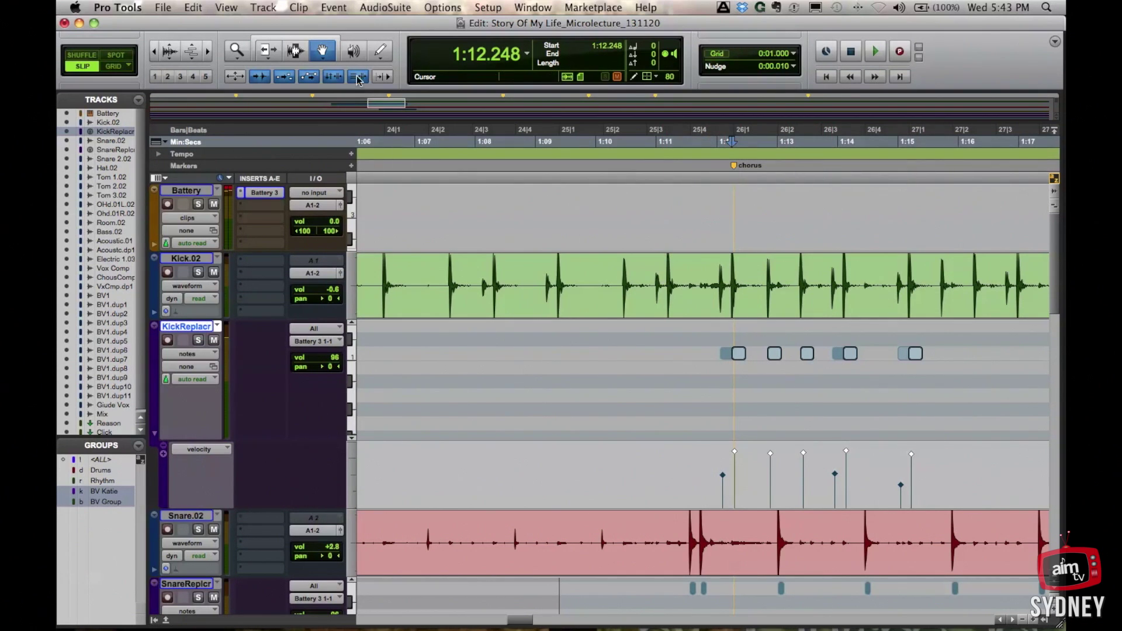
left_click(326, 8)
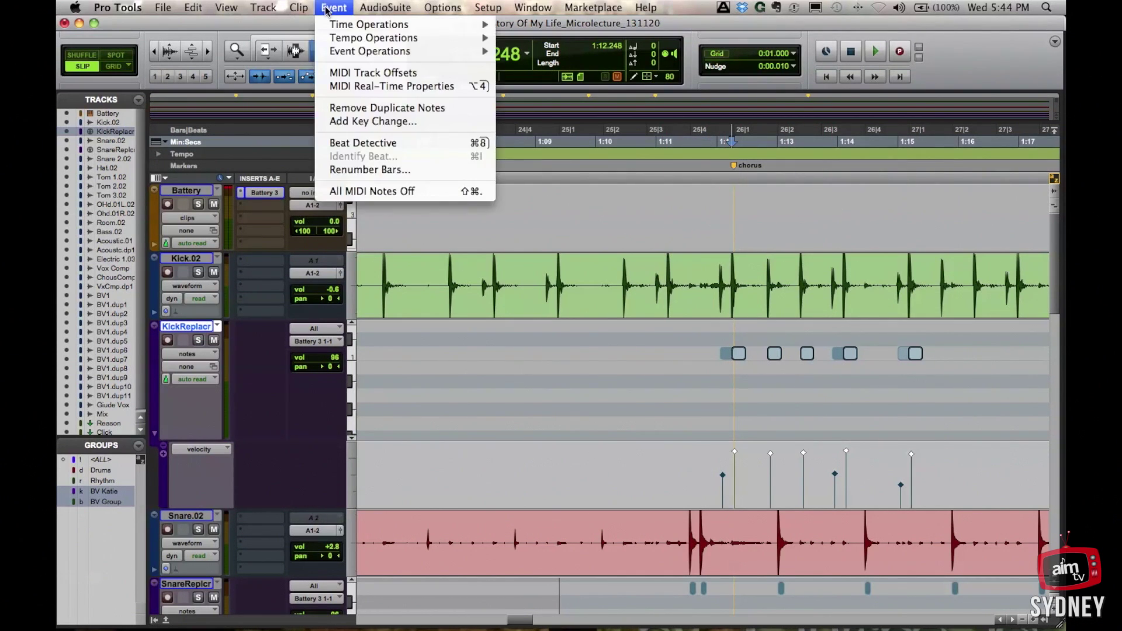
mouse_move(335, 51)
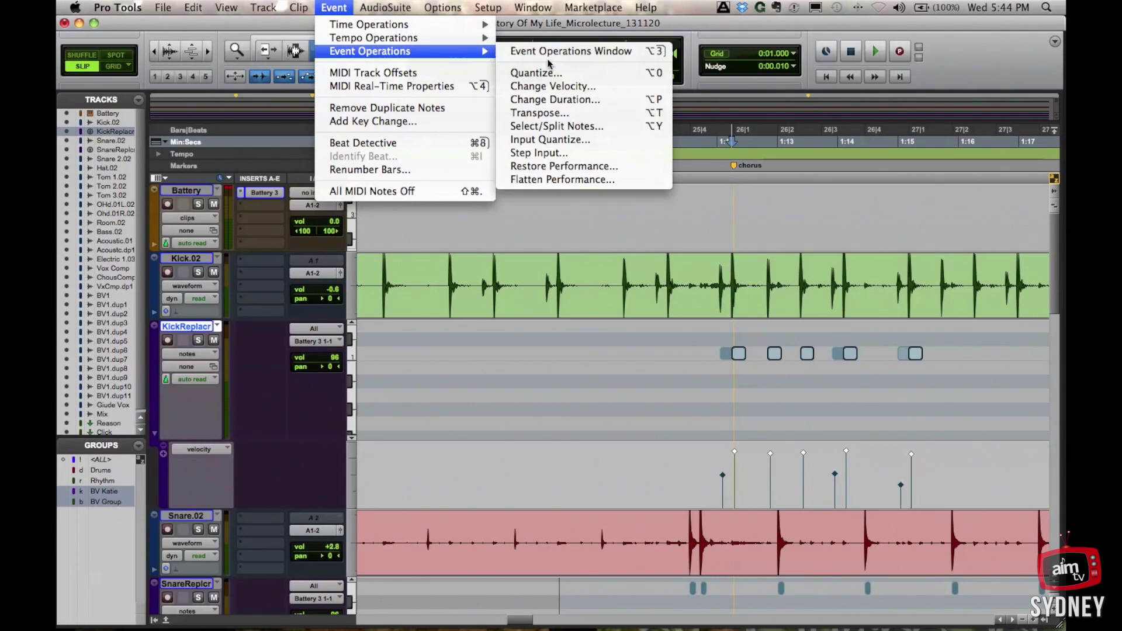
left_click(545, 86)
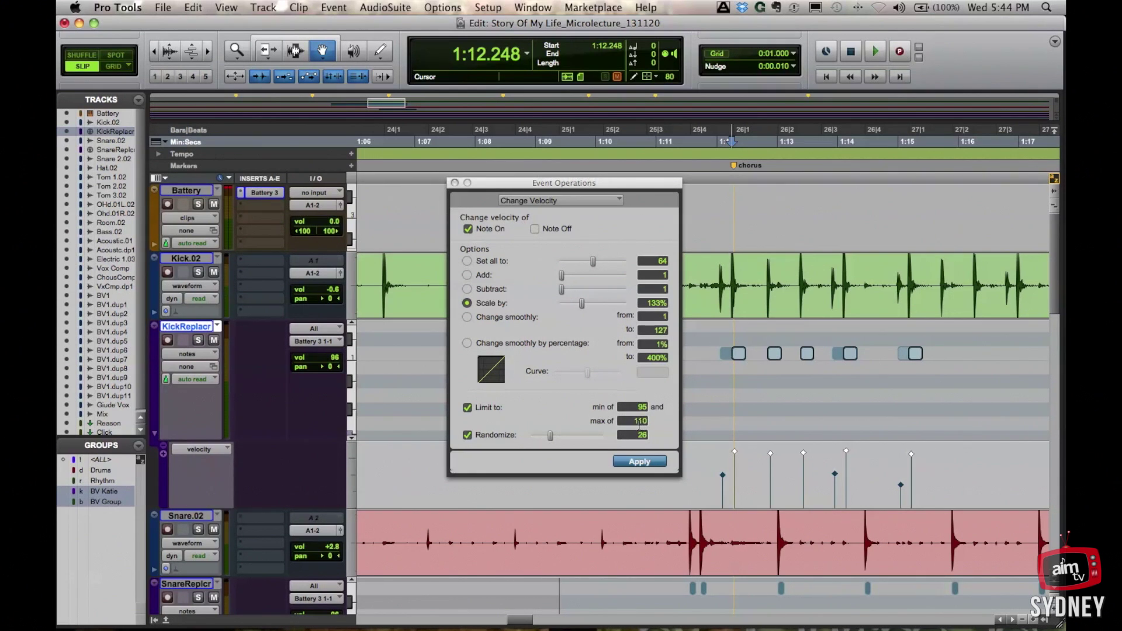
left_click(641, 462)
key("space")
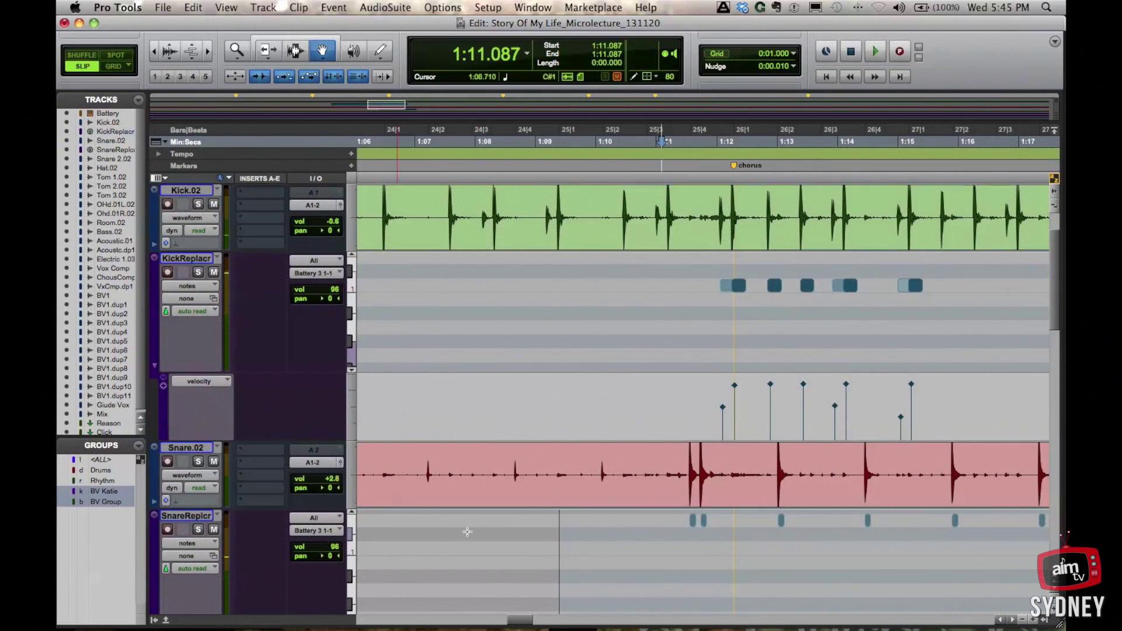
- Show SnareReplcr's velocity lane and select its notes from 1:11.4 to 1:20.2
scroll(225, 447, "down", 6)
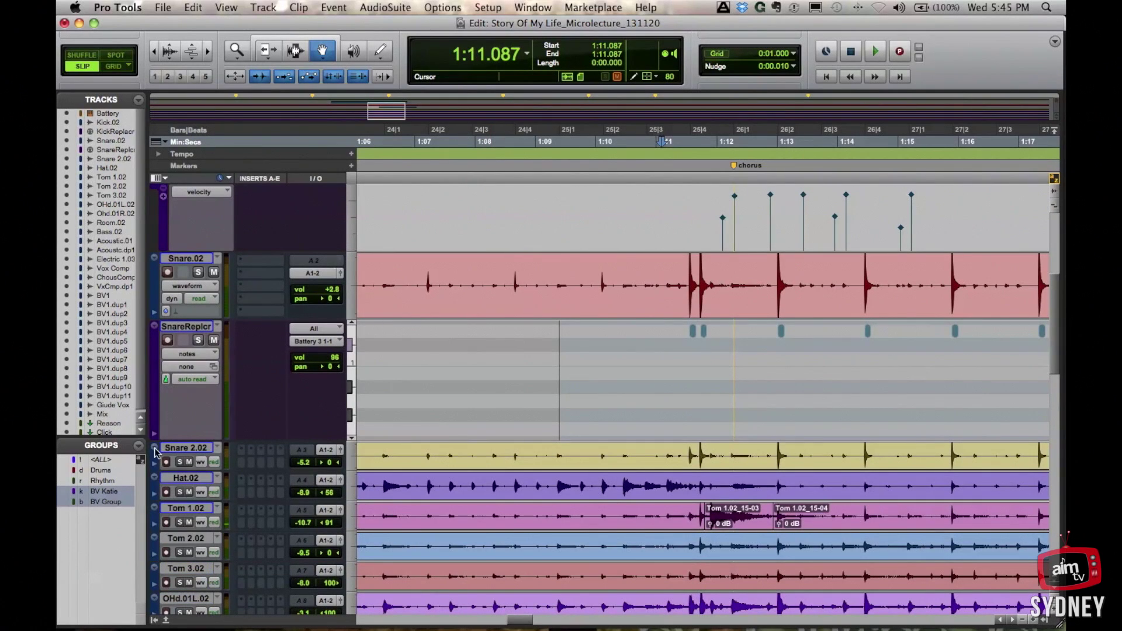
left_click(154, 434)
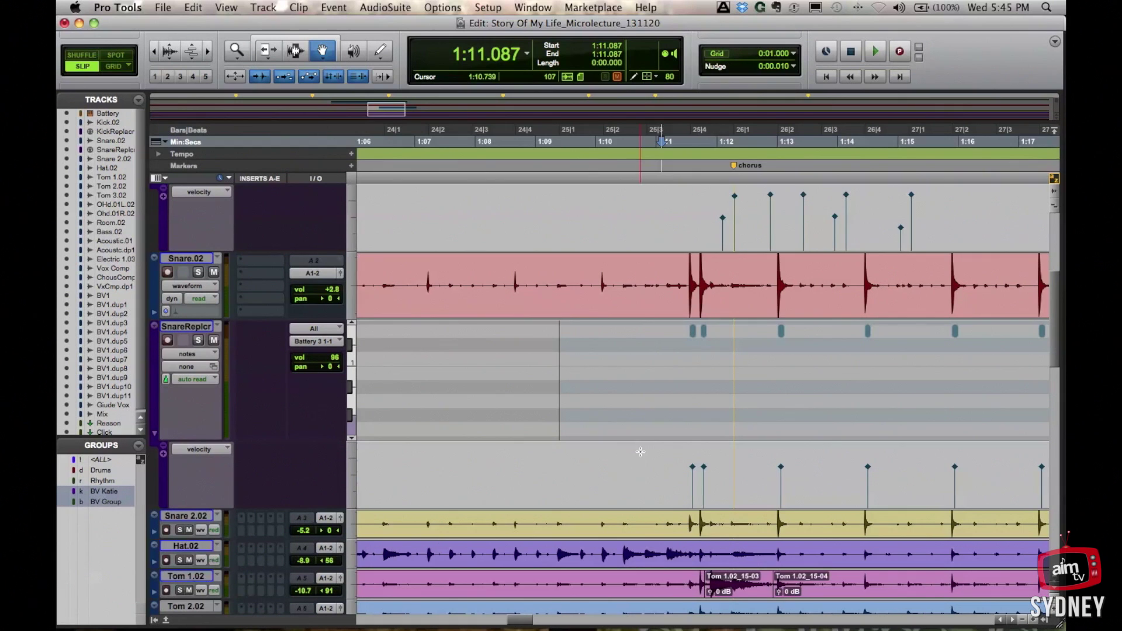
scroll(807, 417, "right", 6)
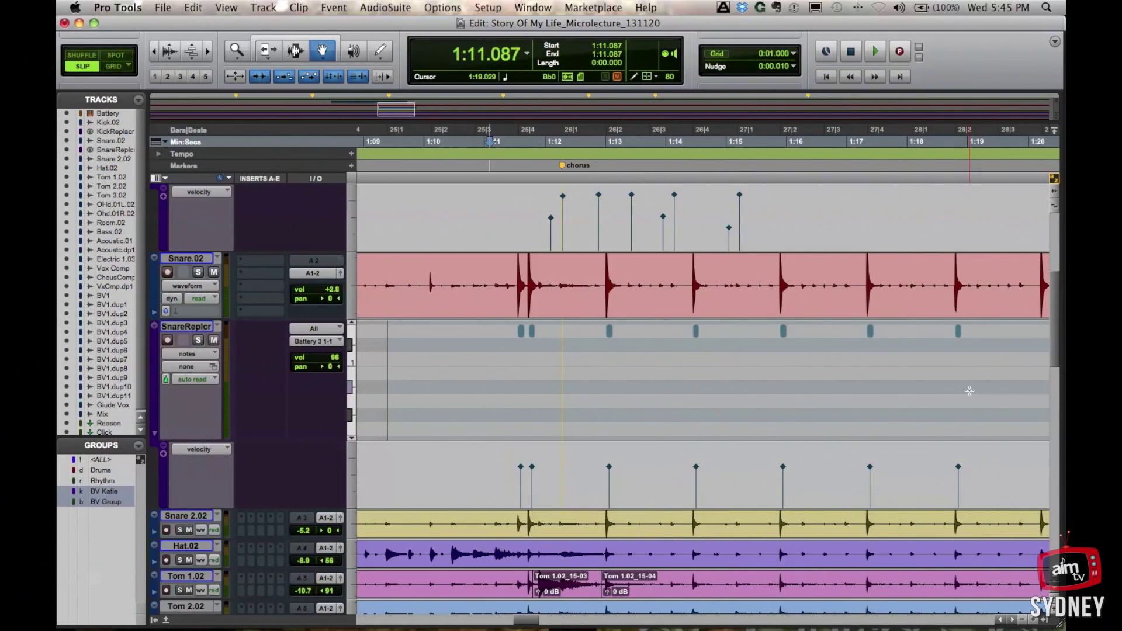
scroll(969, 391, "right", 2)
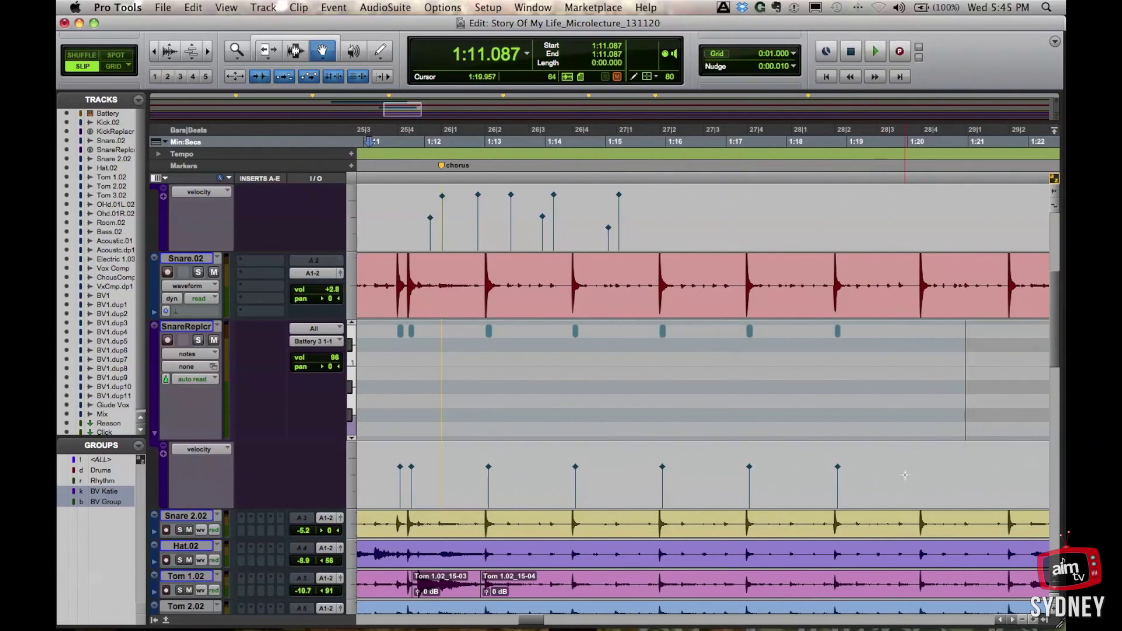
left_click_drag(920, 461, 387, 480)
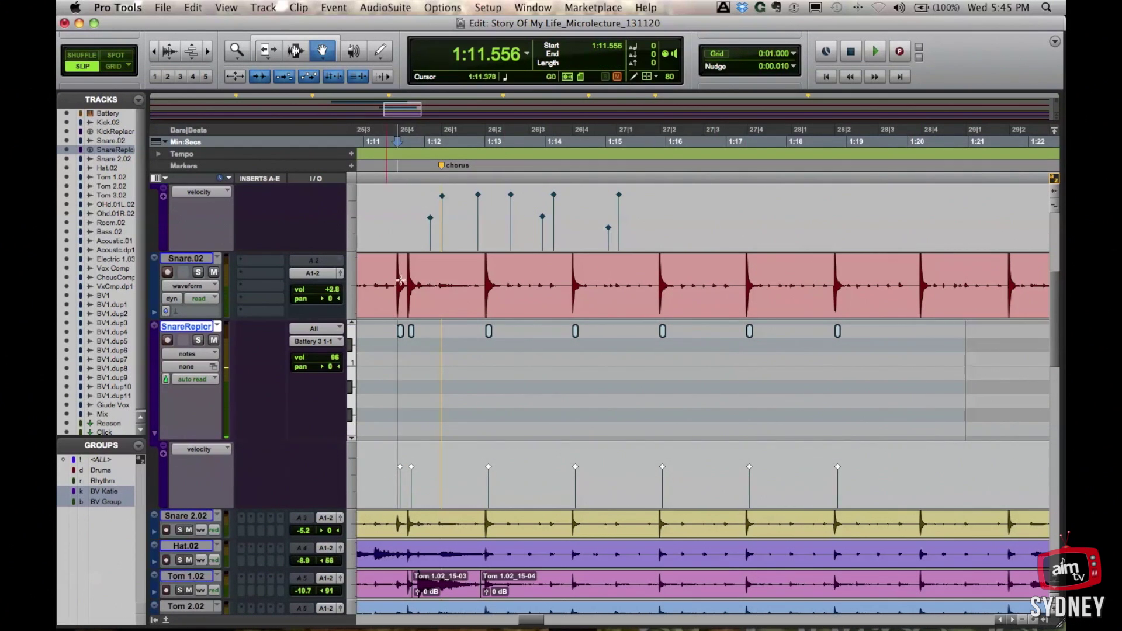
- Apply Change Velocity to the snare notes: scale 133%, limit 110–120, randomize 28
left_click(335, 7)
mouse_move(339, 51)
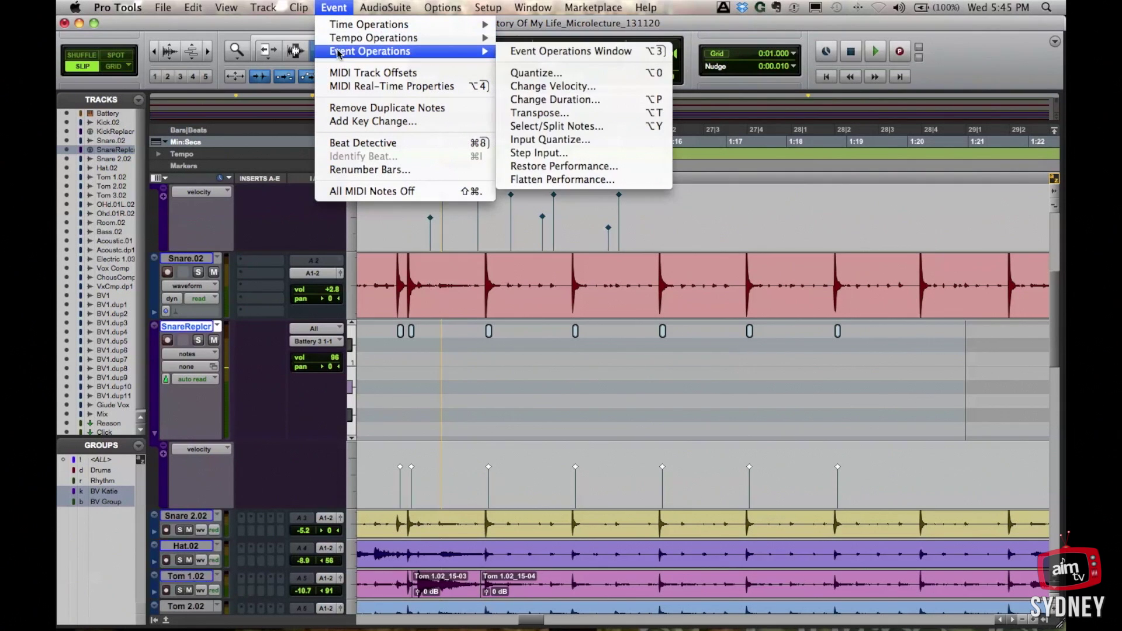
left_click(552, 86)
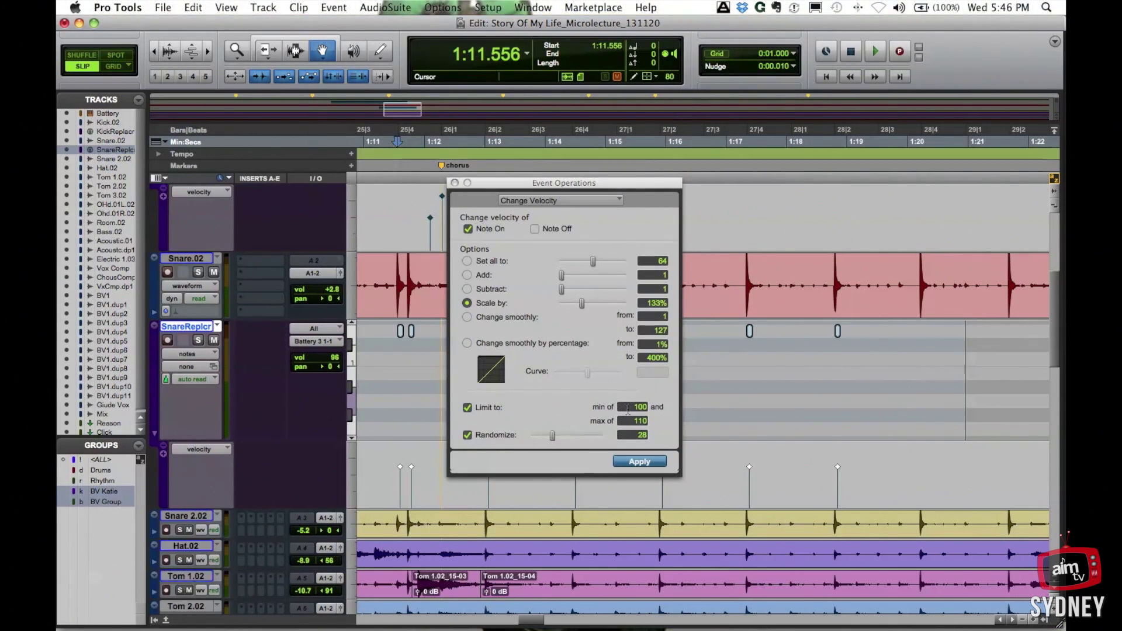
left_click_drag(632, 408, 648, 407)
left_click_drag(630, 421, 688, 419)
type("12")
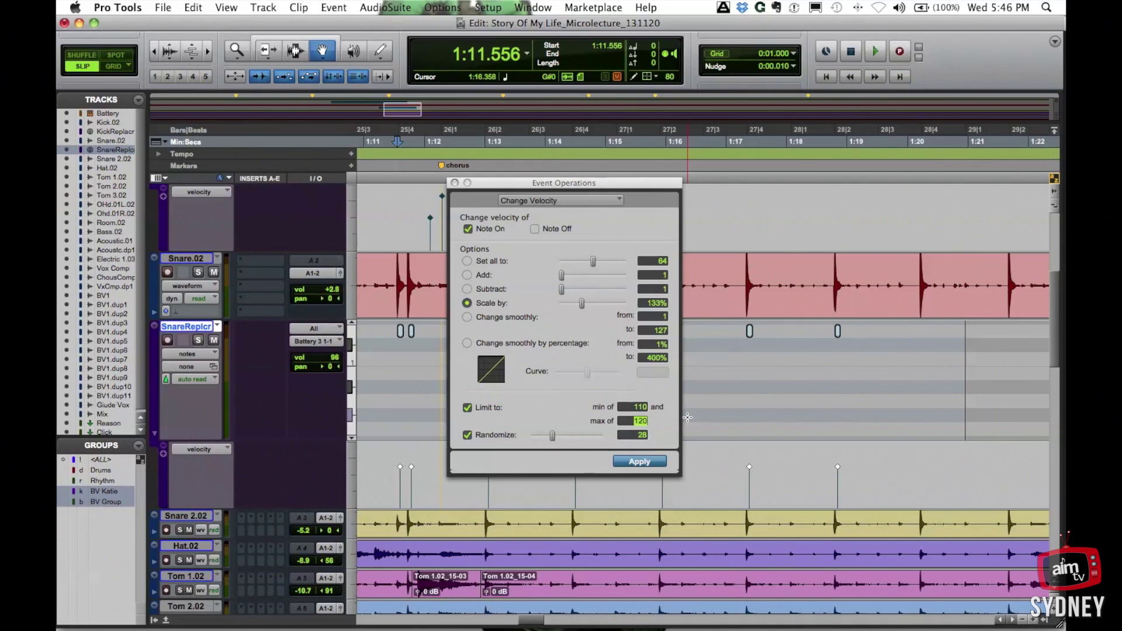
left_click(636, 463)
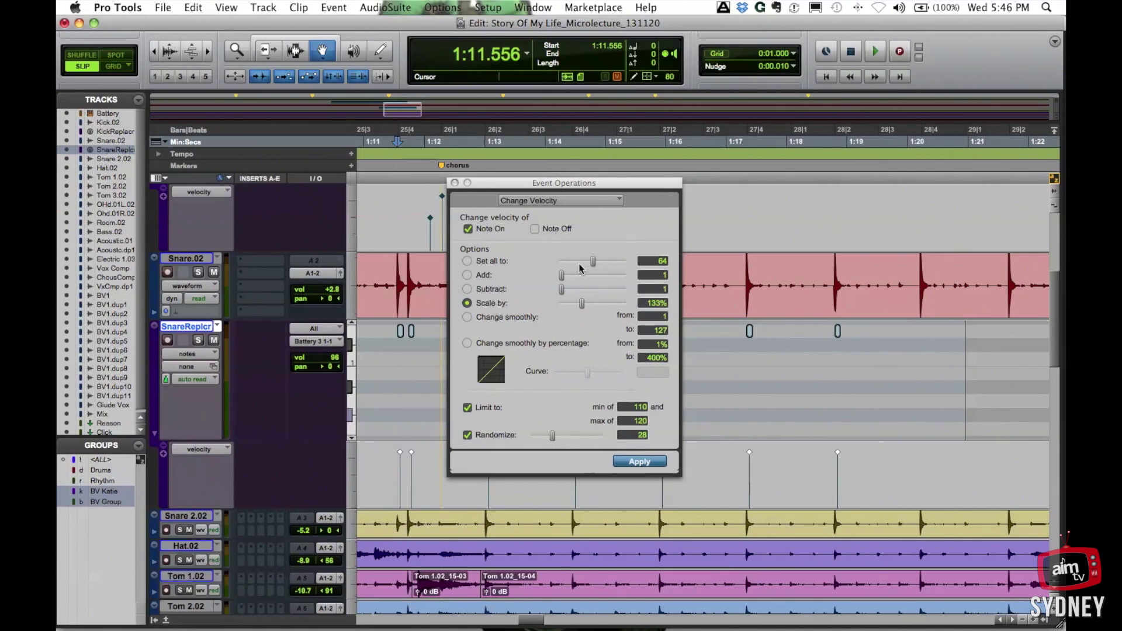
left_click_drag(514, 182, 851, 140)
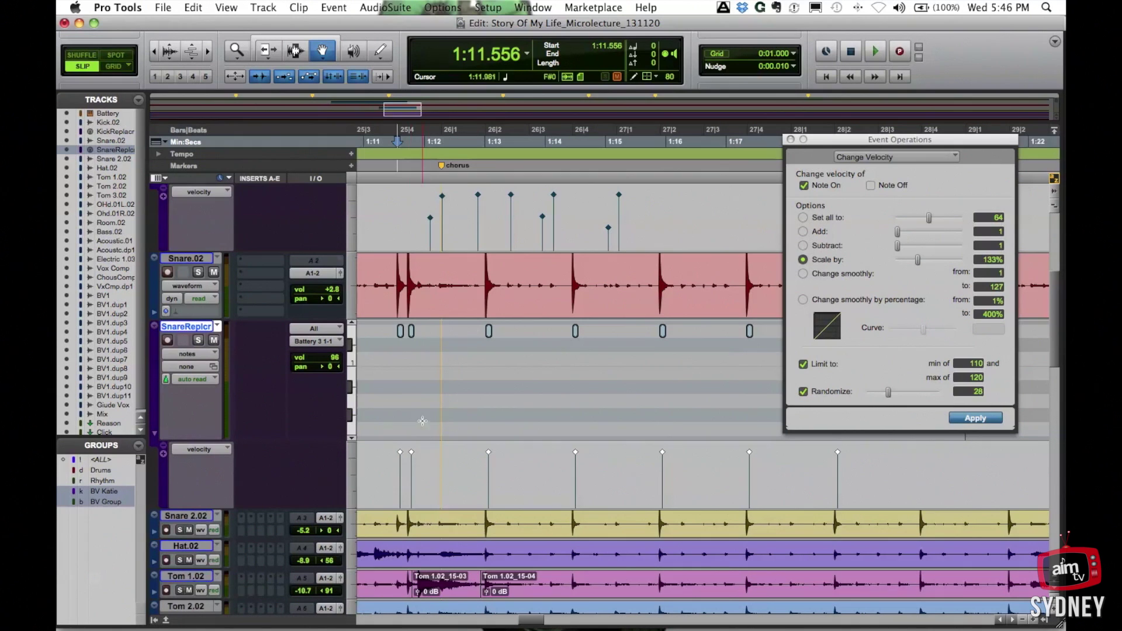
scroll(417, 288, "left", 2)
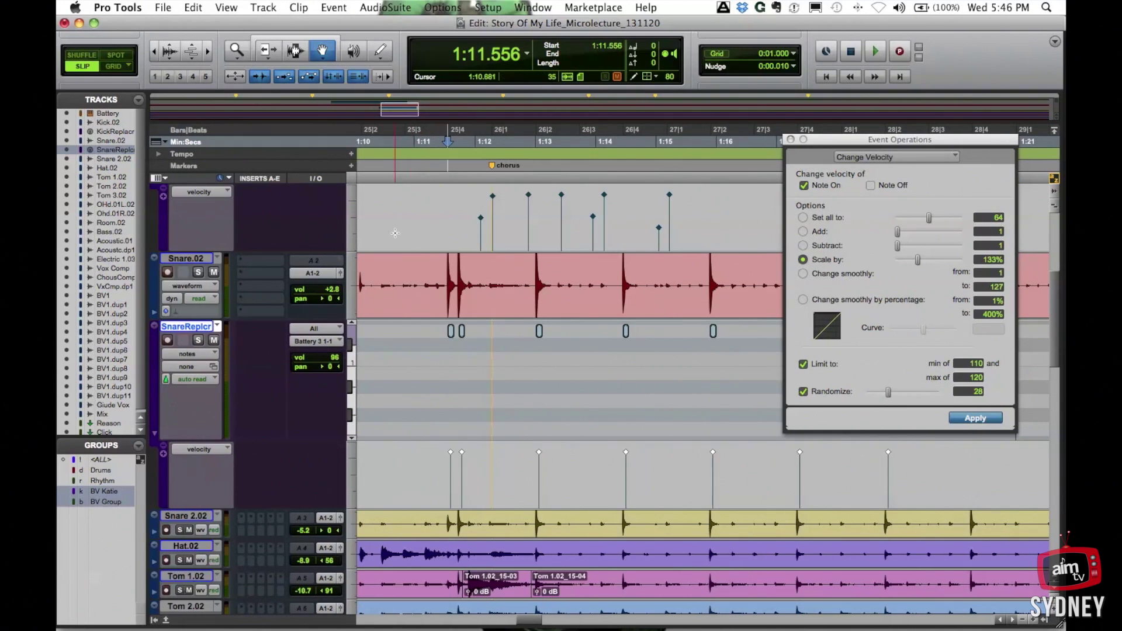
- Play the snare notes from just before the hits, then close the Change Velocity window
left_click(397, 173)
key("space")
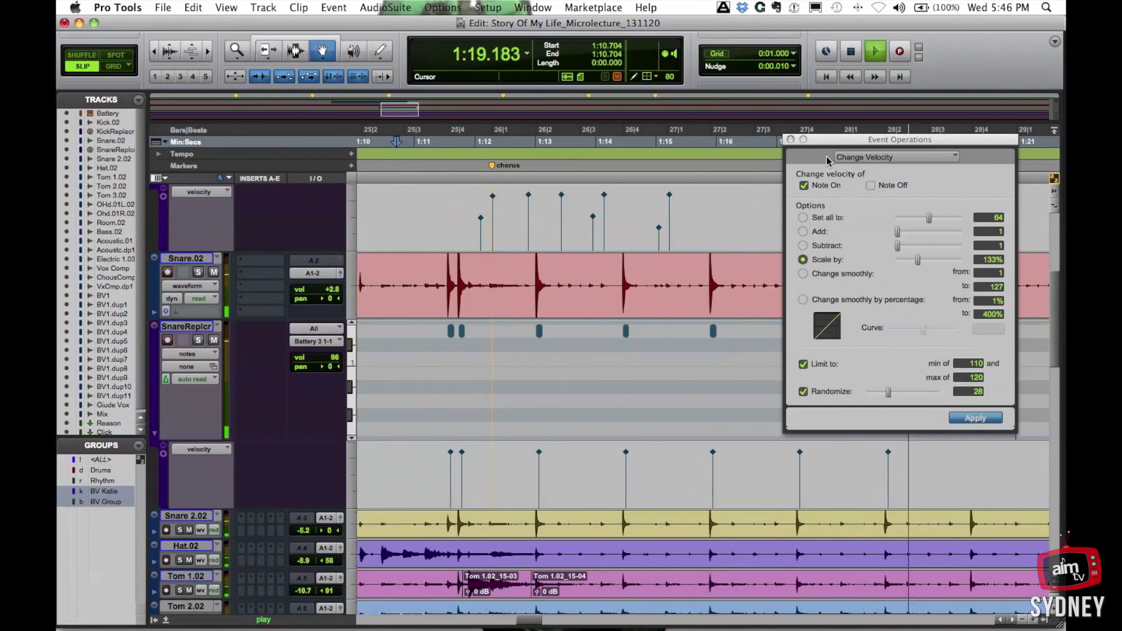
key("space")
left_click(791, 140)
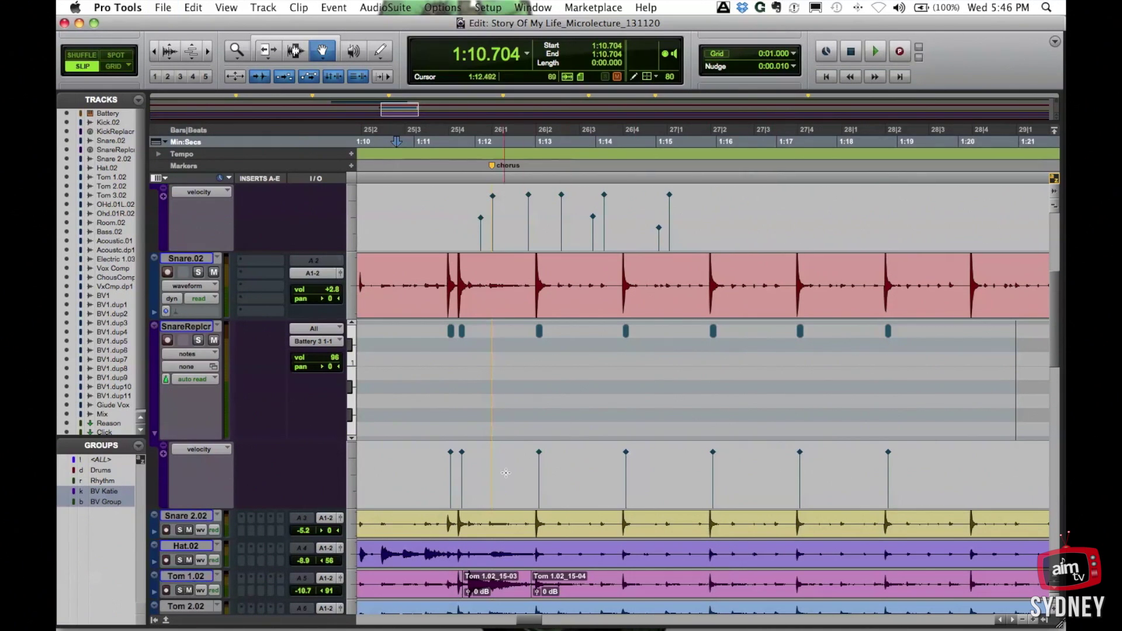
scroll(642, 420, "left", 3)
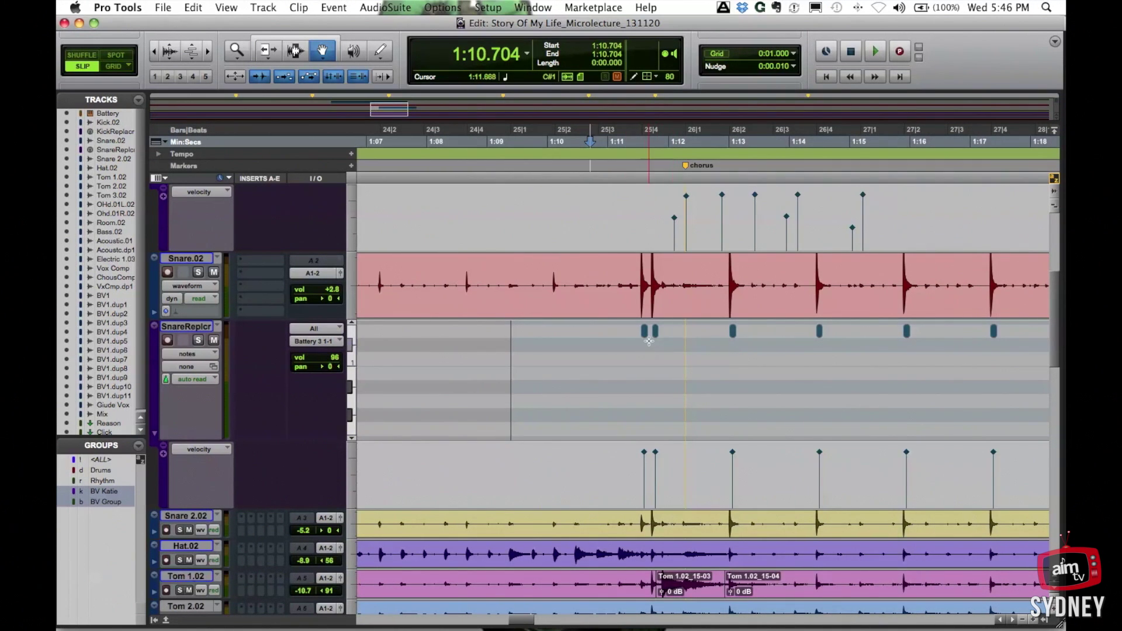
- Solo Kick.02 and Battery, then play from 1:11.935 twice to compare kicks
scroll(645, 343, "up", 5)
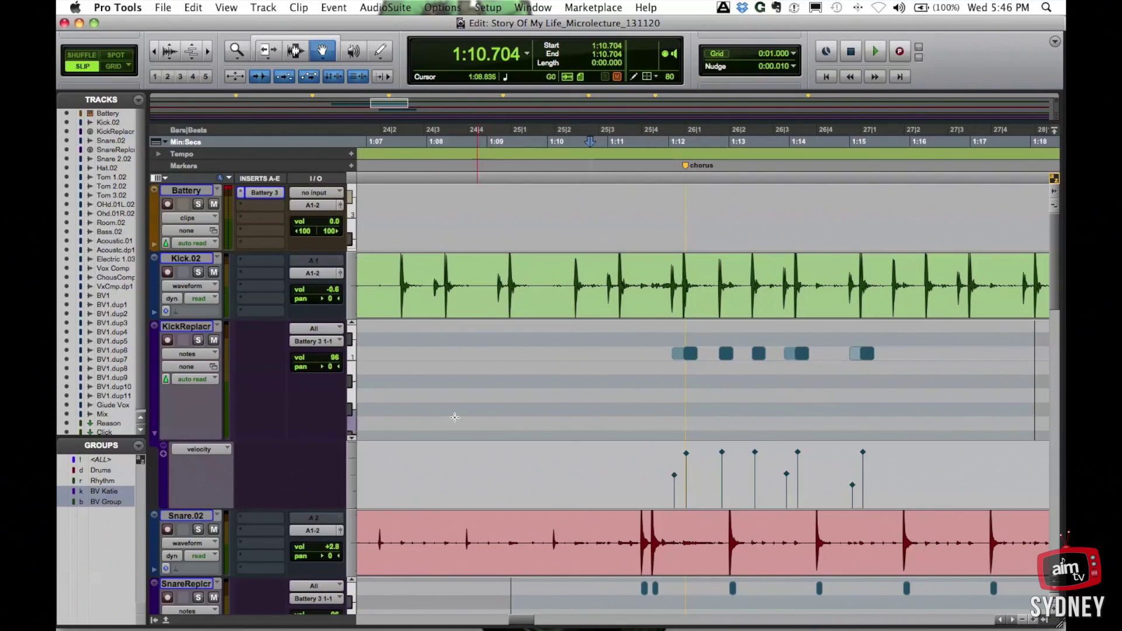
left_click(198, 273)
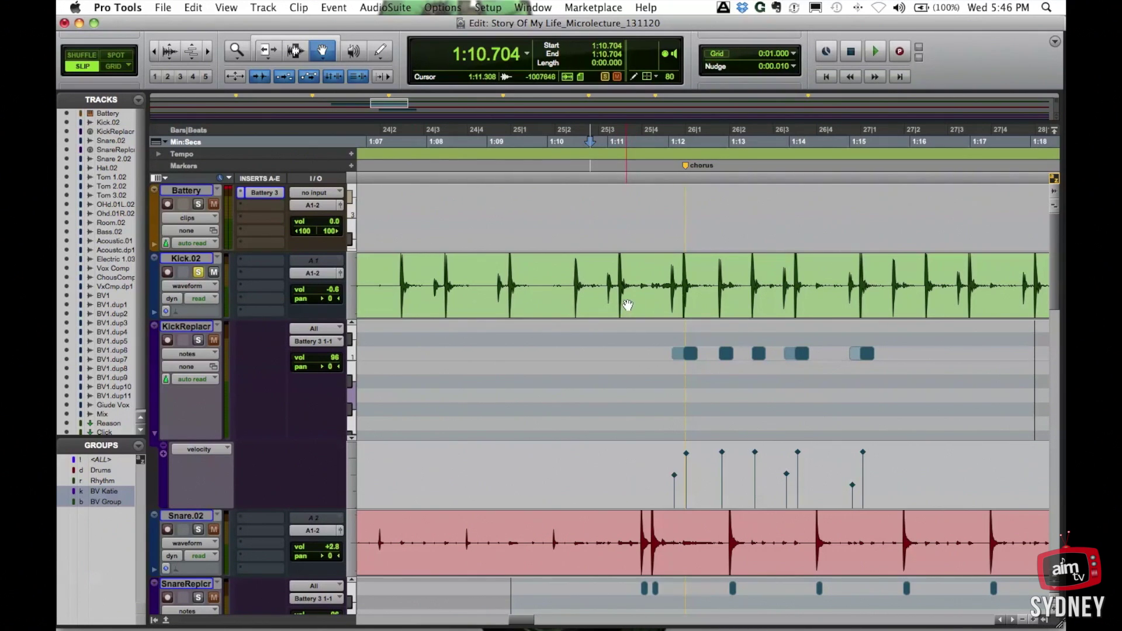
left_click(198, 204)
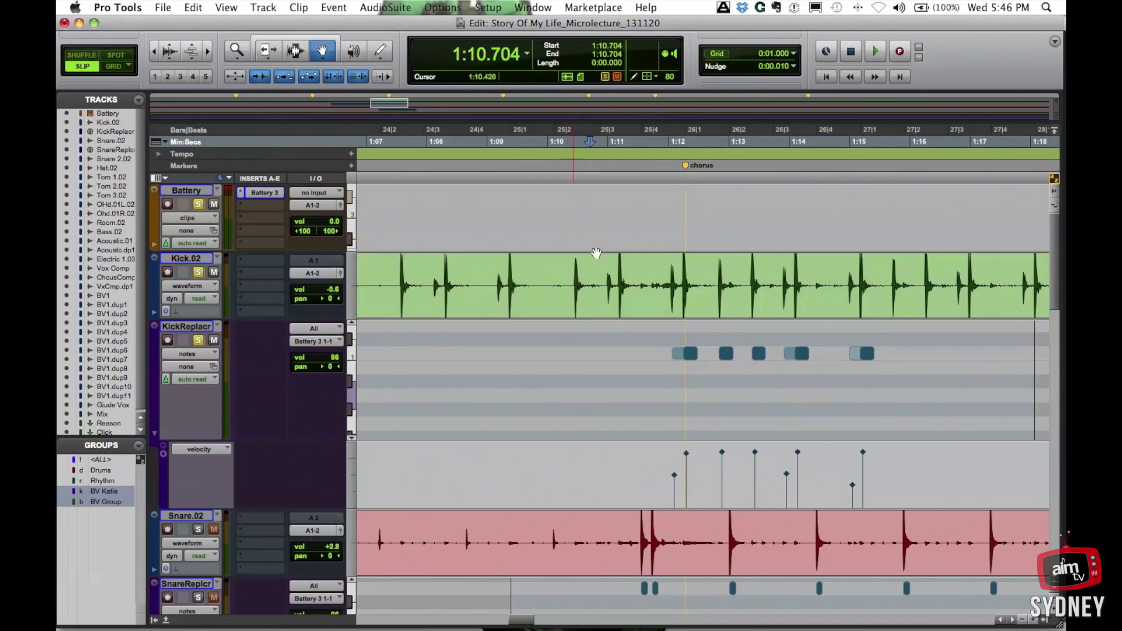
left_click(665, 154)
key("space")
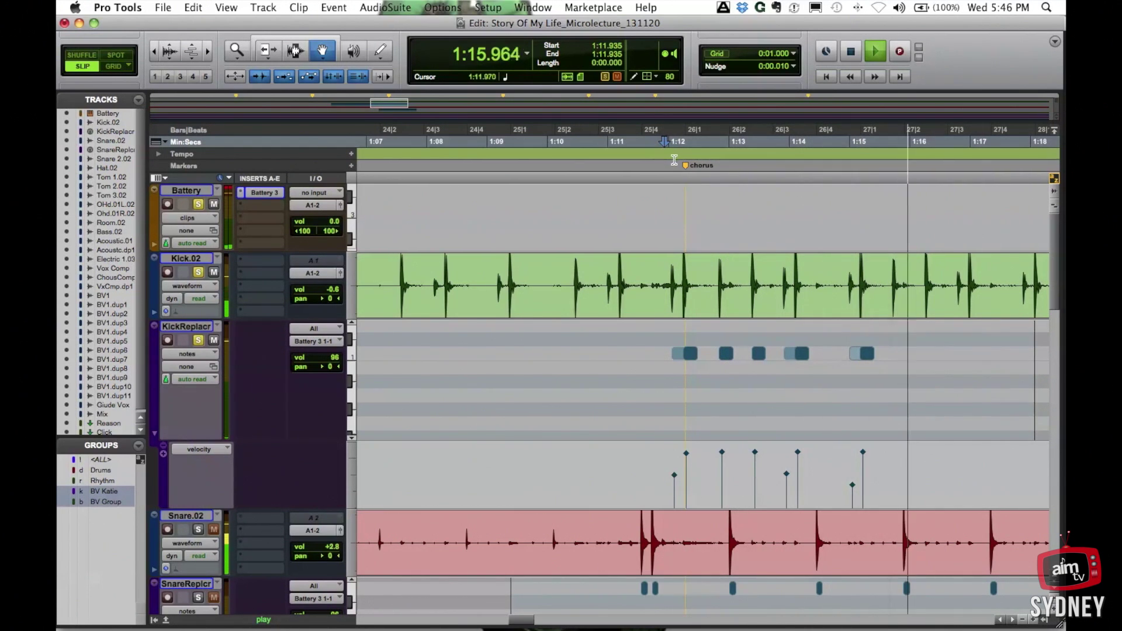
key("space")
key("space")
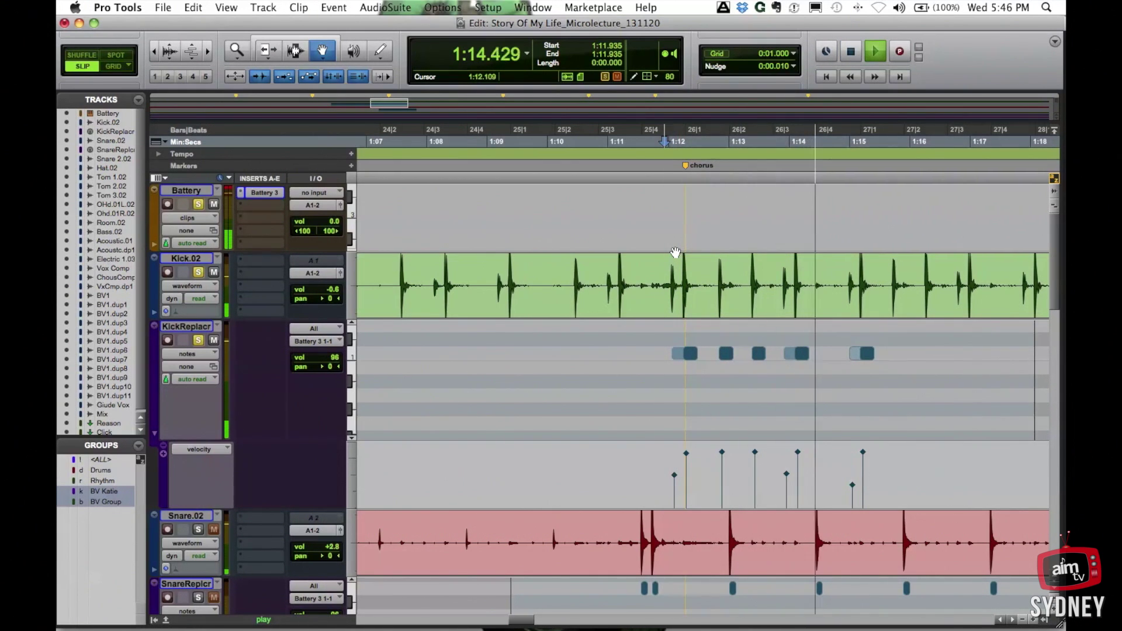
- Stop playback, zoom in on the chorus kick hits, and select the KickReplacr note at 1:12.055
key("space")
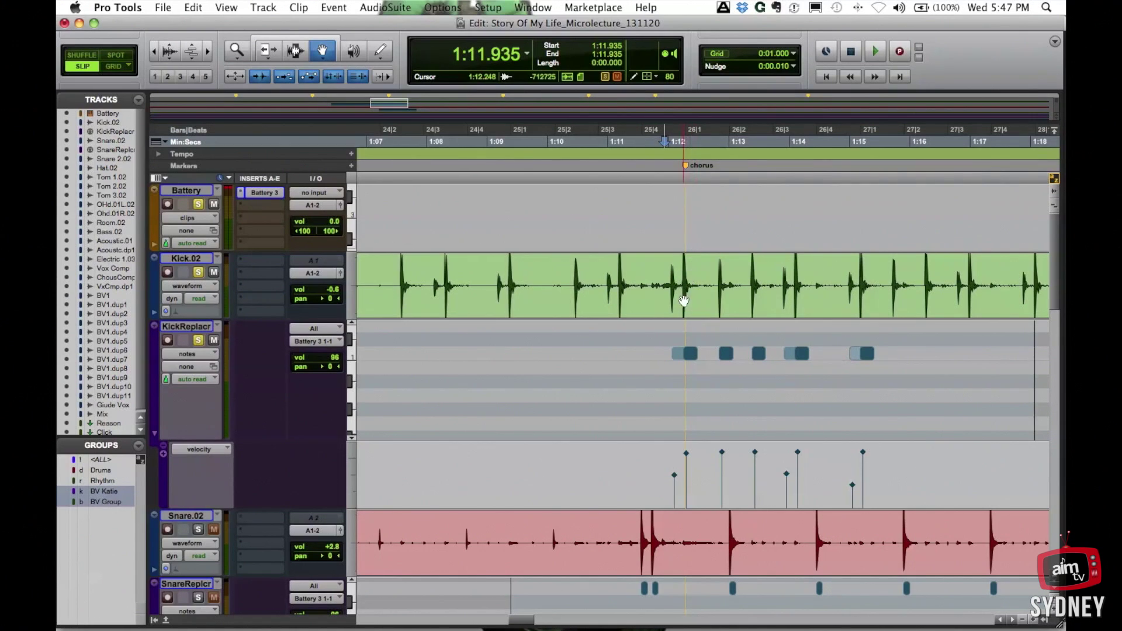
key("t")
key("t")
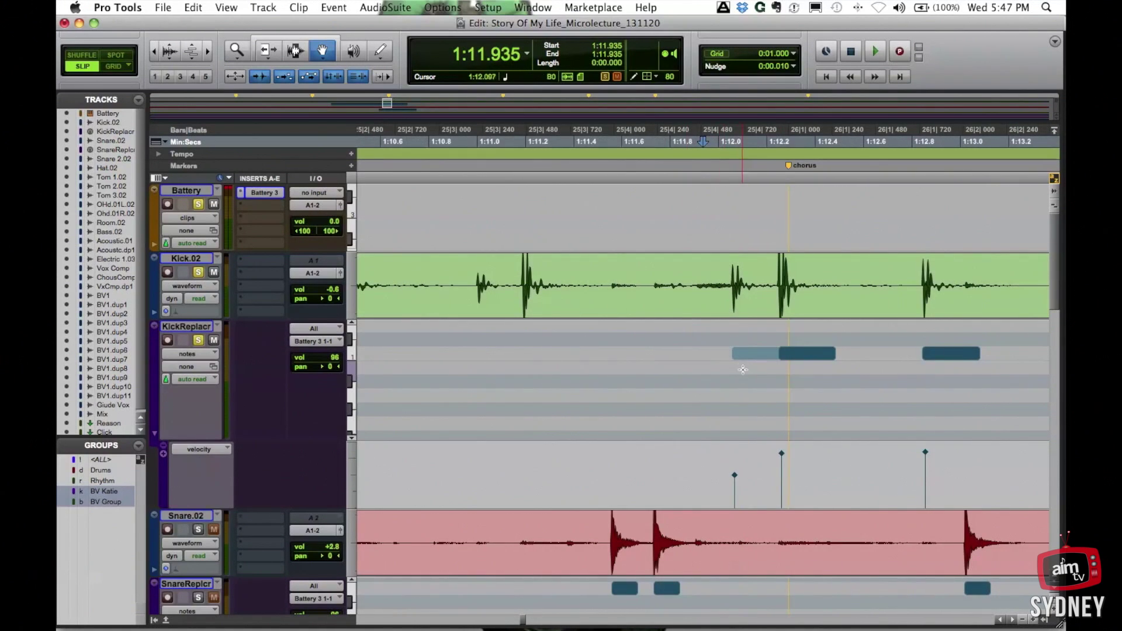
left_click(747, 358)
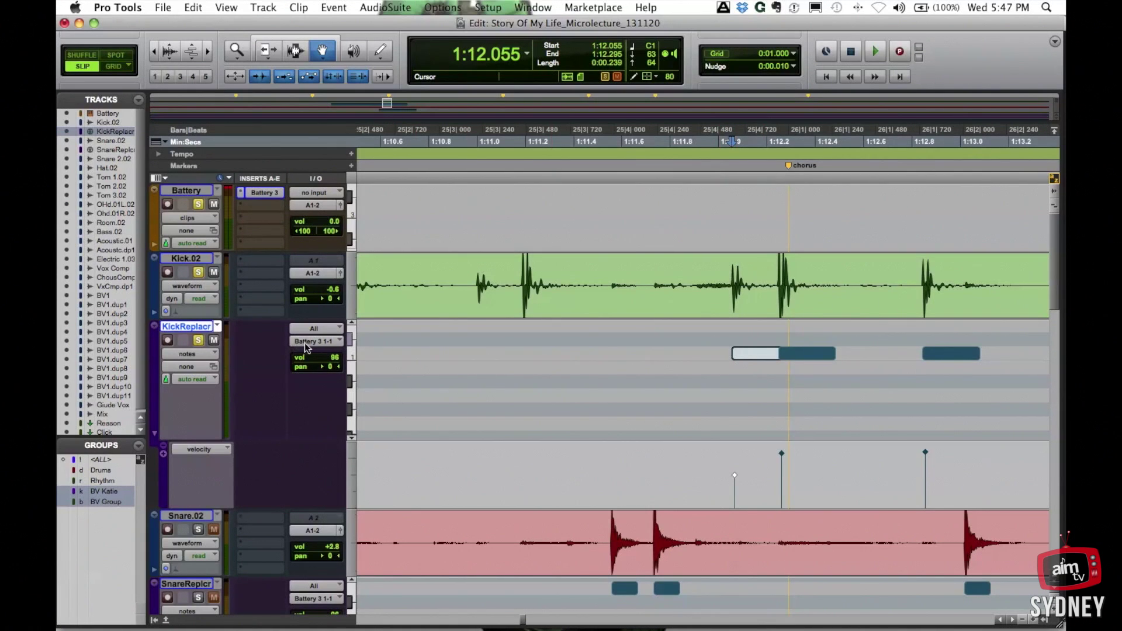
- Inspect the Battery 3 drum kit, then switch to the Trim tool
left_click(260, 194)
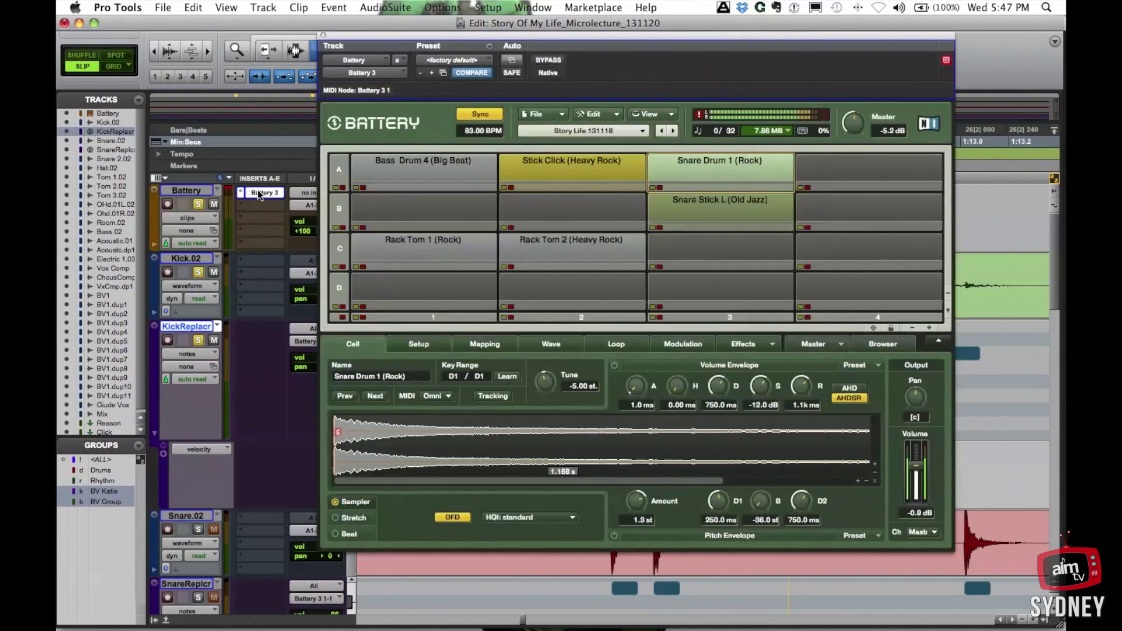
left_click(323, 37)
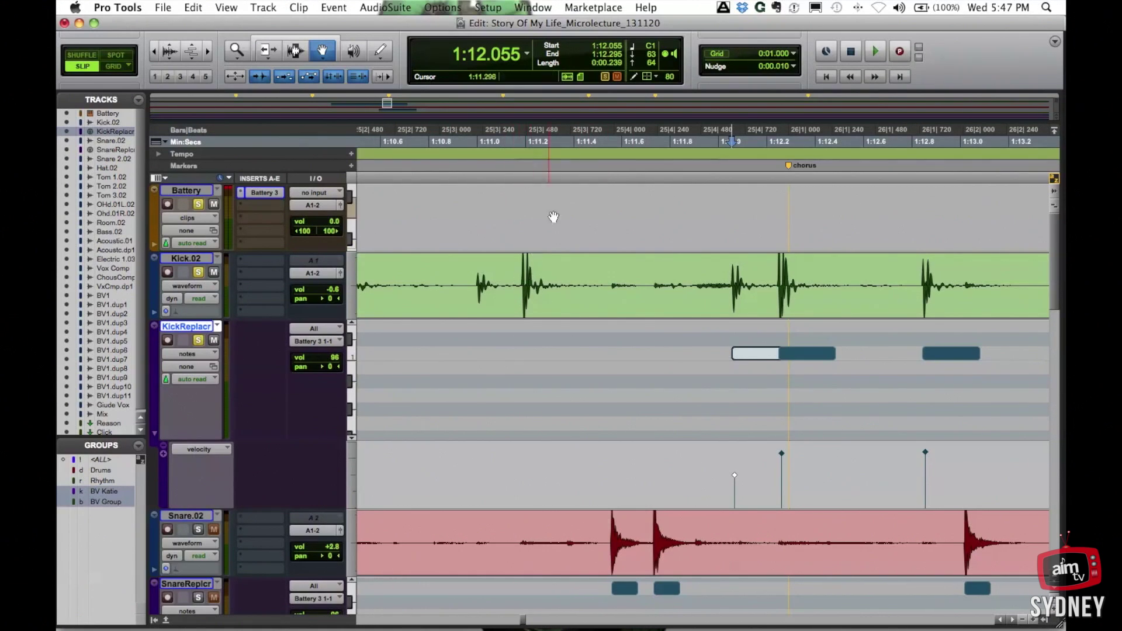
left_click(289, 56)
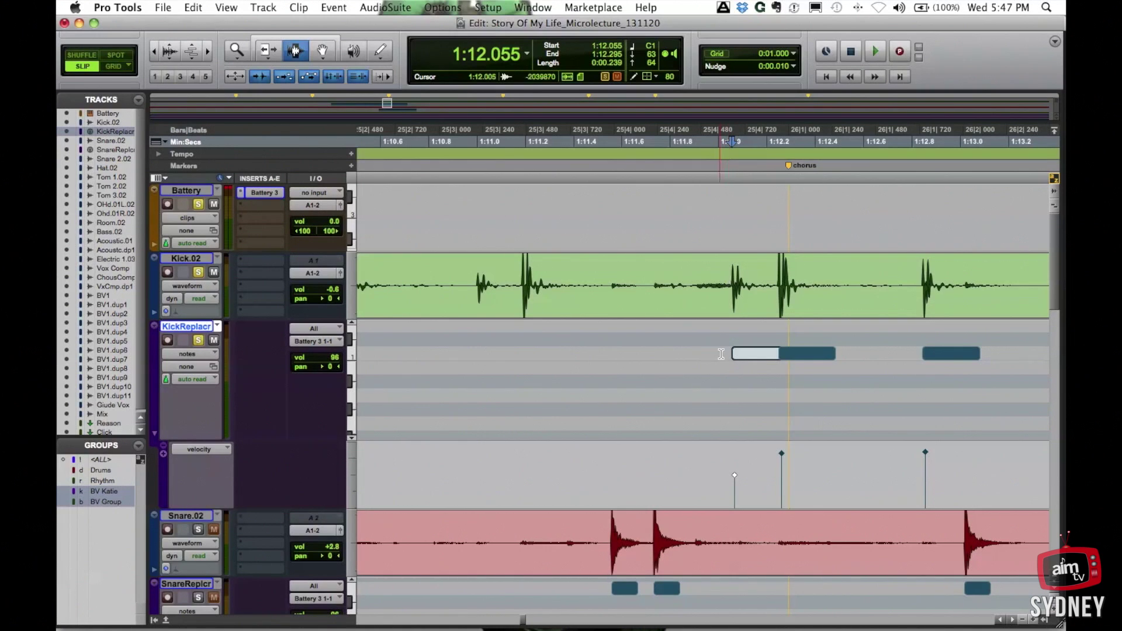
scroll(733, 510, "down", 3)
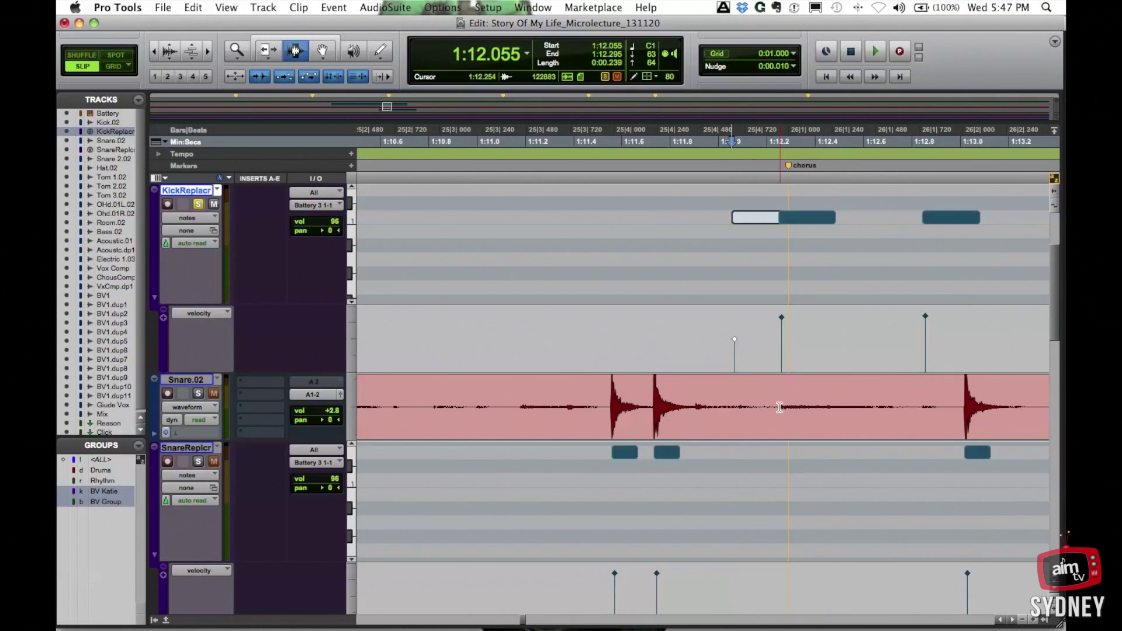
scroll(769, 404, "up", 3)
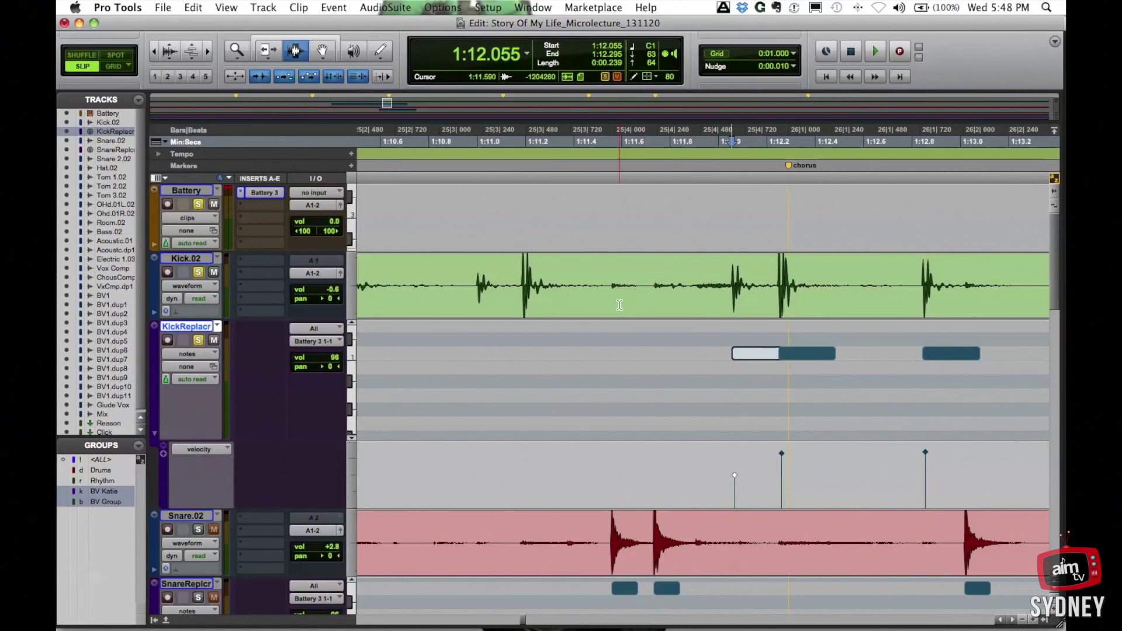
- Set Kick Replacer's MIDI track offset to -565 samples (-12.81 ms) and close the offsets window
key("super+bracketleft")
key("super+bracketleft")
key("super+bracketleft")
key("F8")
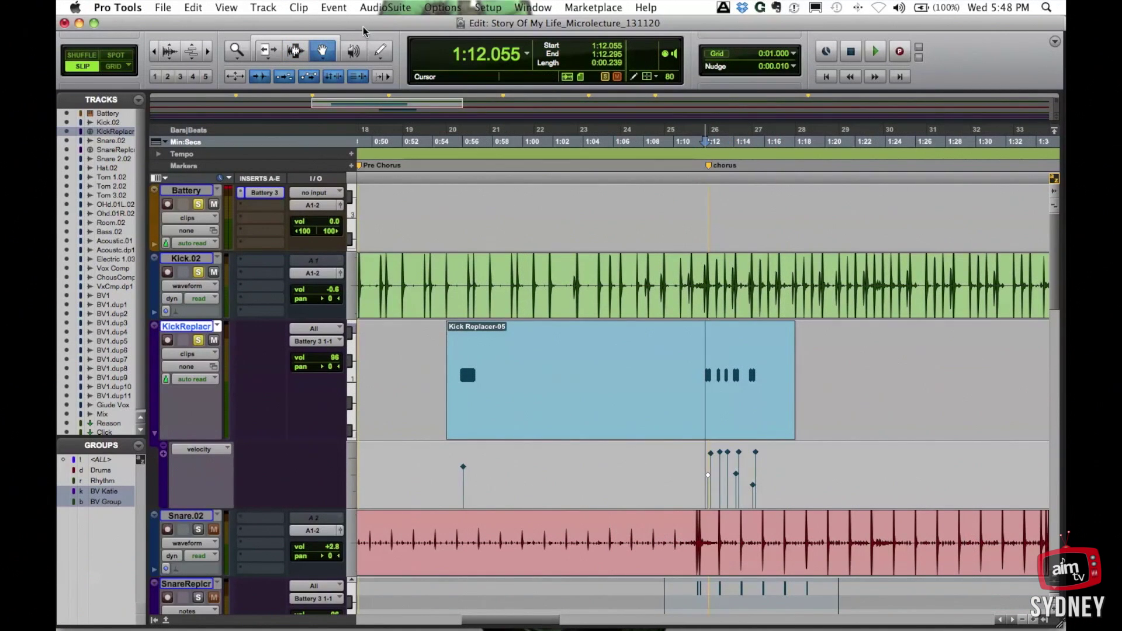
left_click(334, 8)
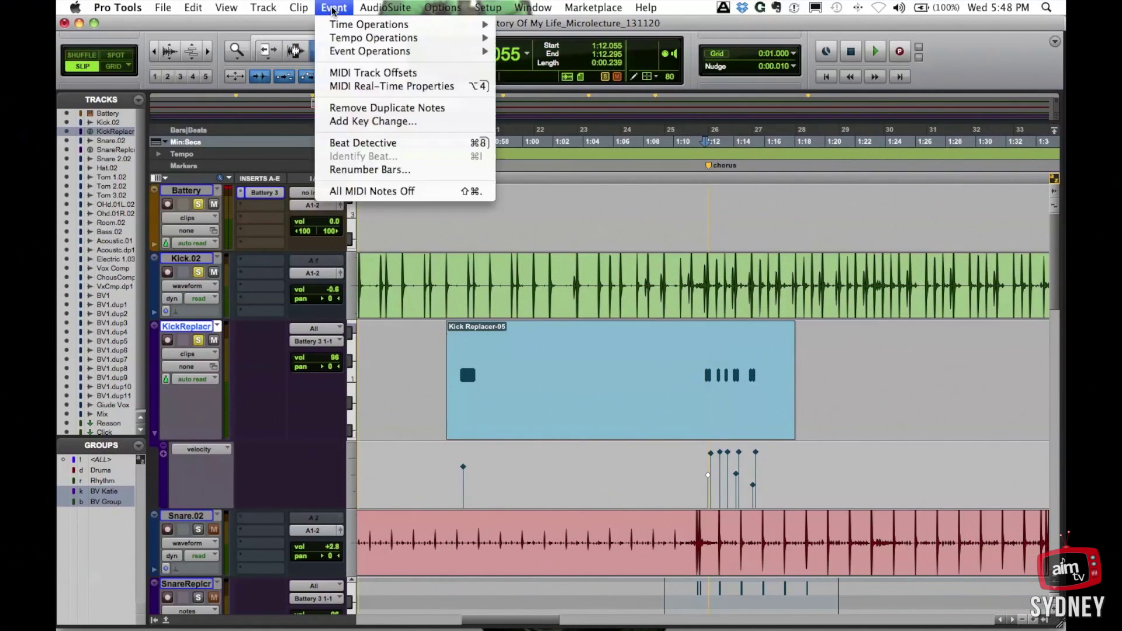
left_click(346, 72)
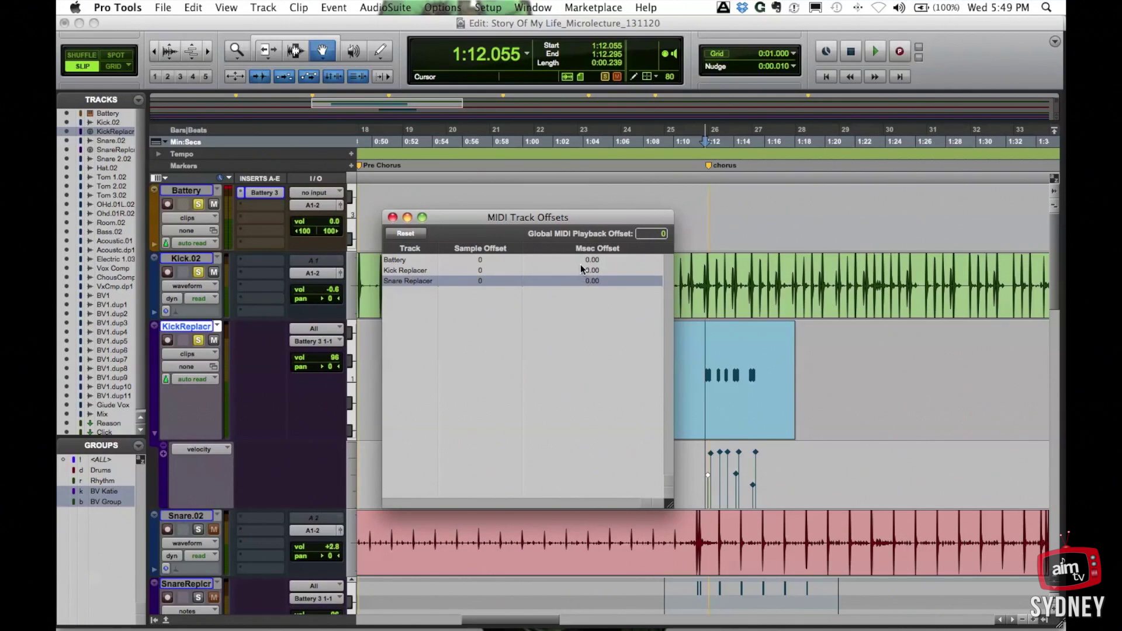
left_click(483, 272)
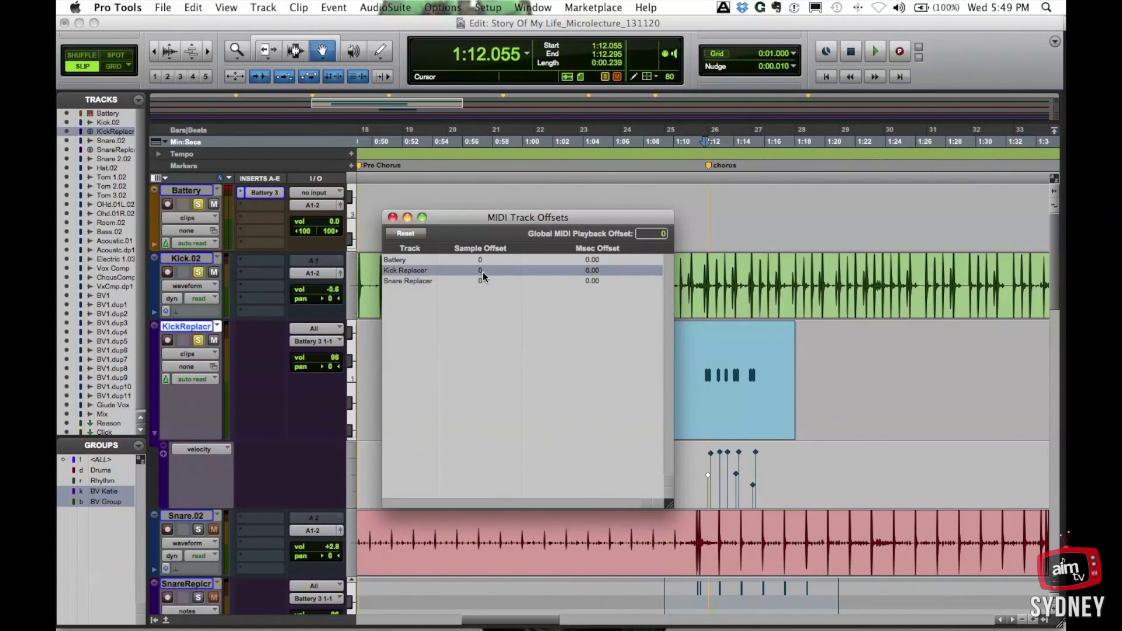
left_click(482, 272)
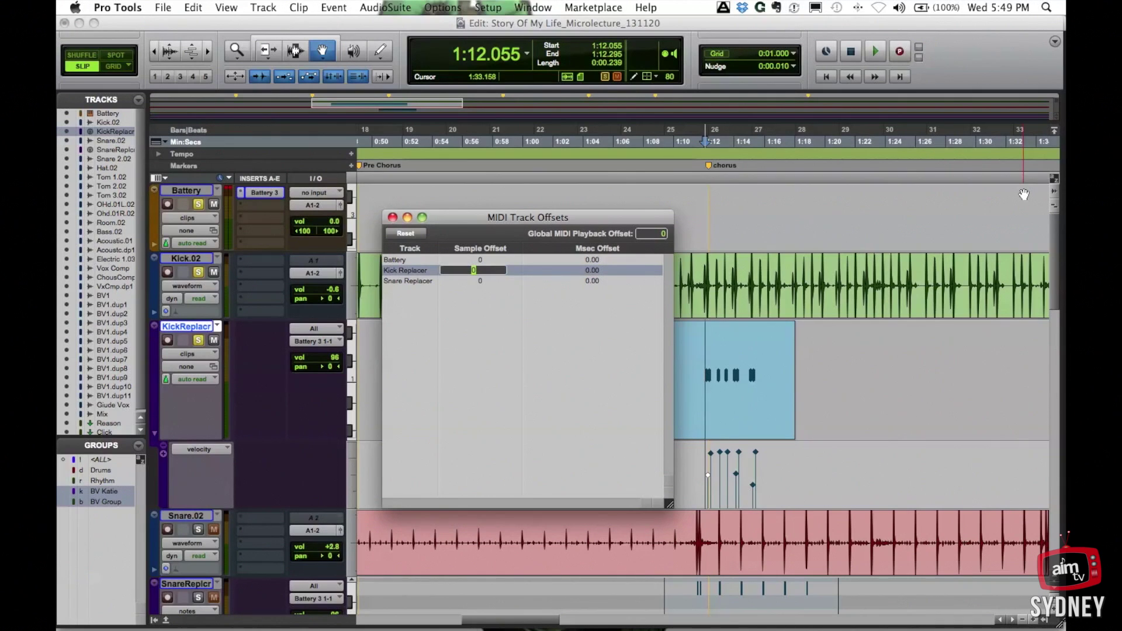
key("BackSpace")
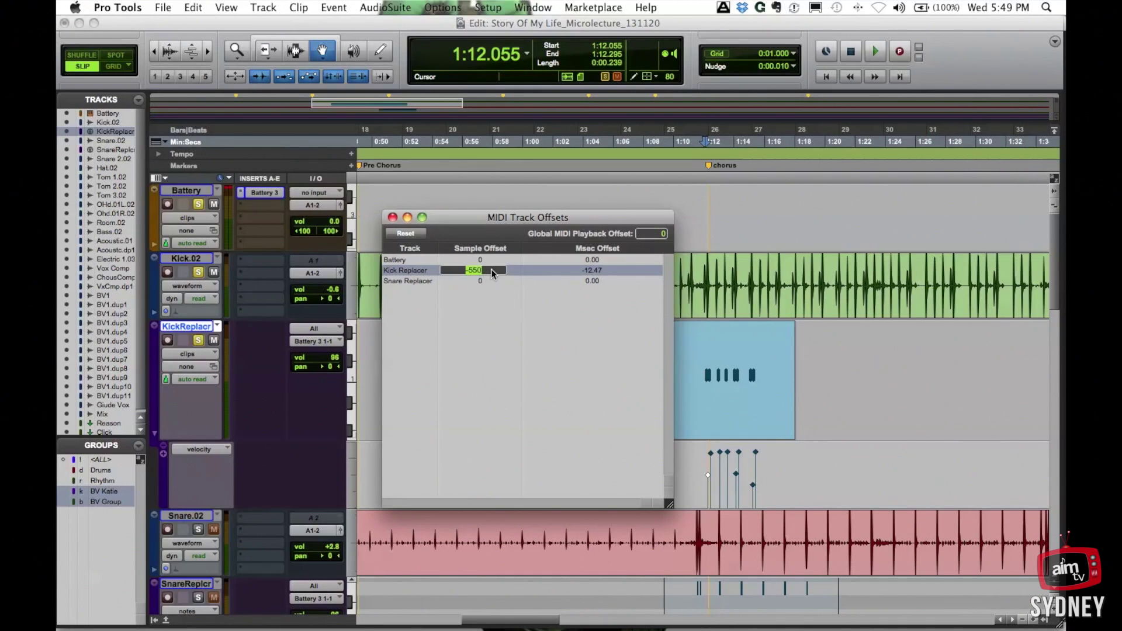
type("-565")
key("Return")
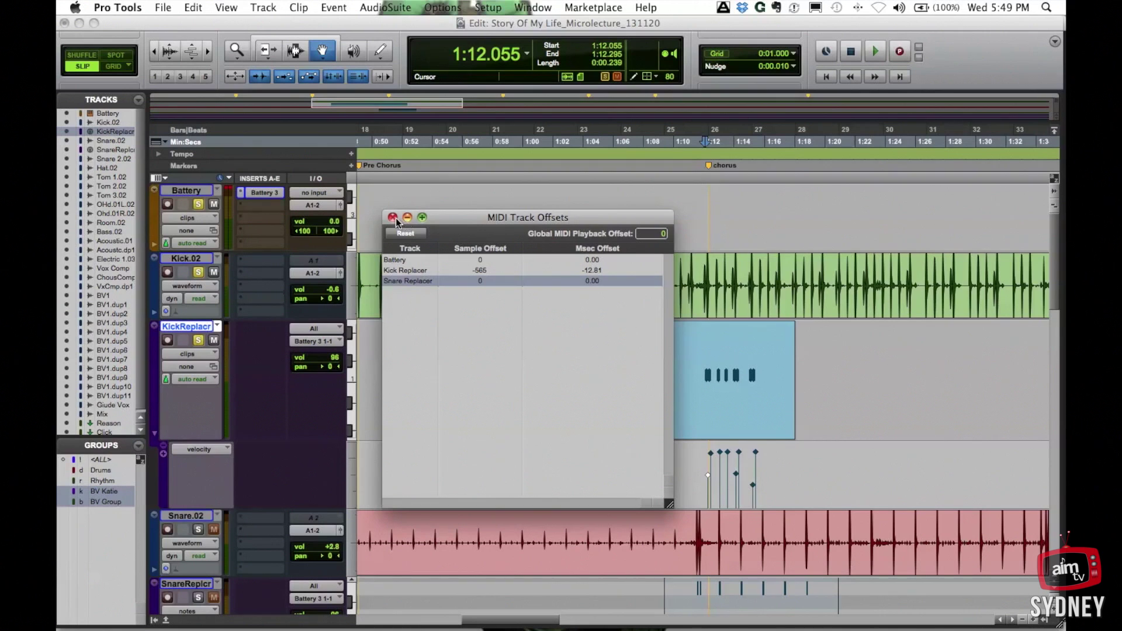
left_click_drag(476, 217, 763, 137)
left_click(679, 137)
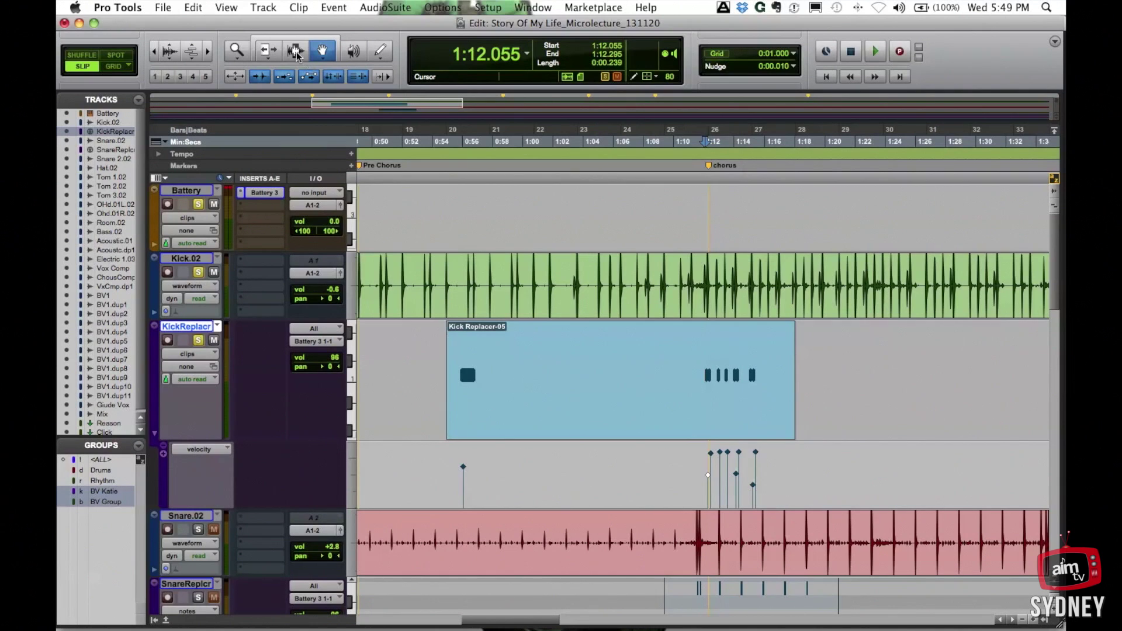
- Play from 1:11.749 to hear the kick with the -565 sample offset
key("F7")
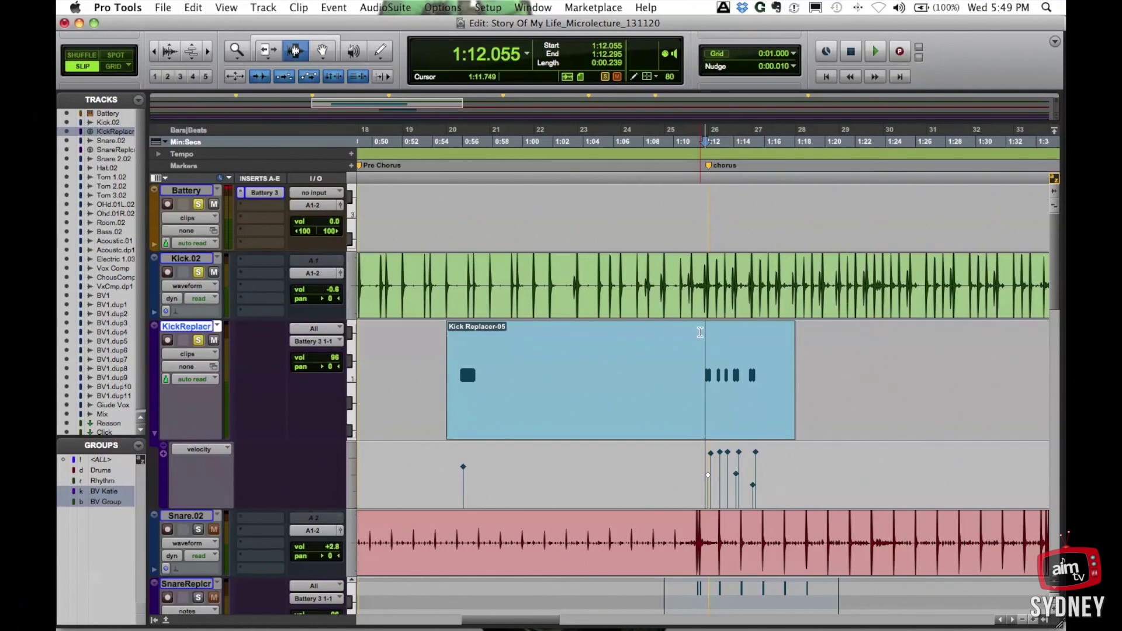
left_click(700, 332)
key("space")
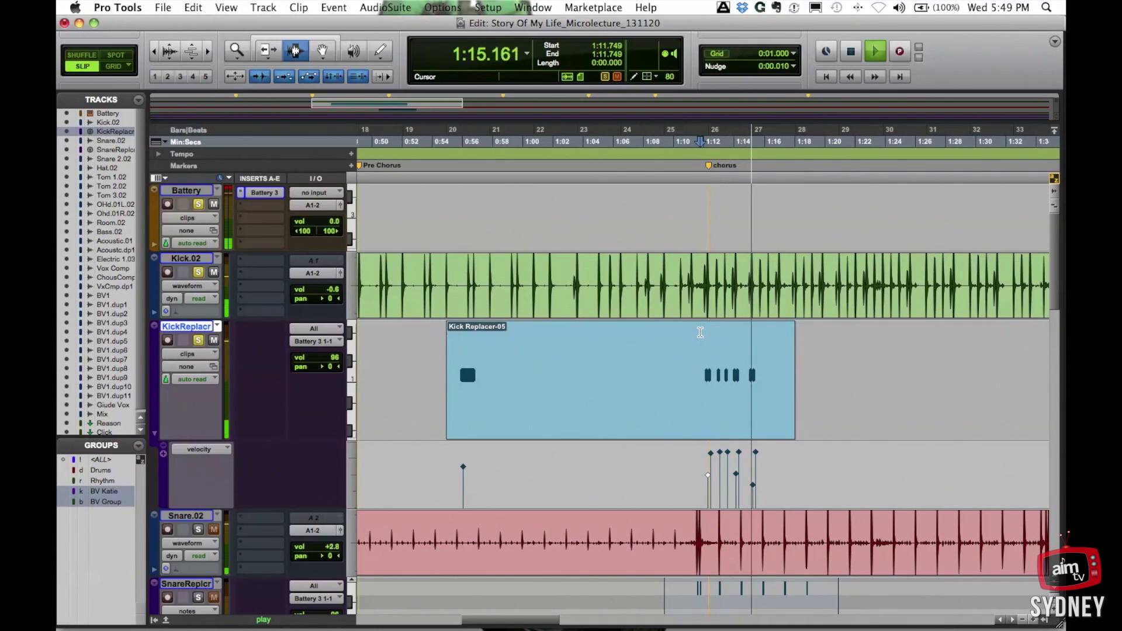
key("space")
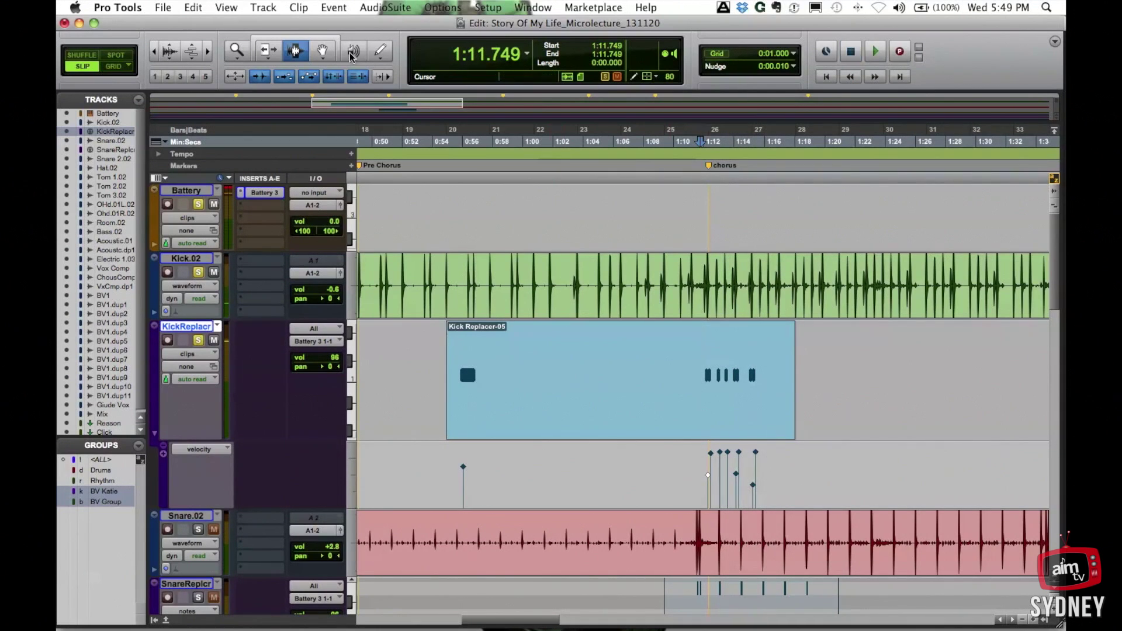
- Set Kick Replacer's sample offset to 0 and play the kicks to compare
left_click(339, 7)
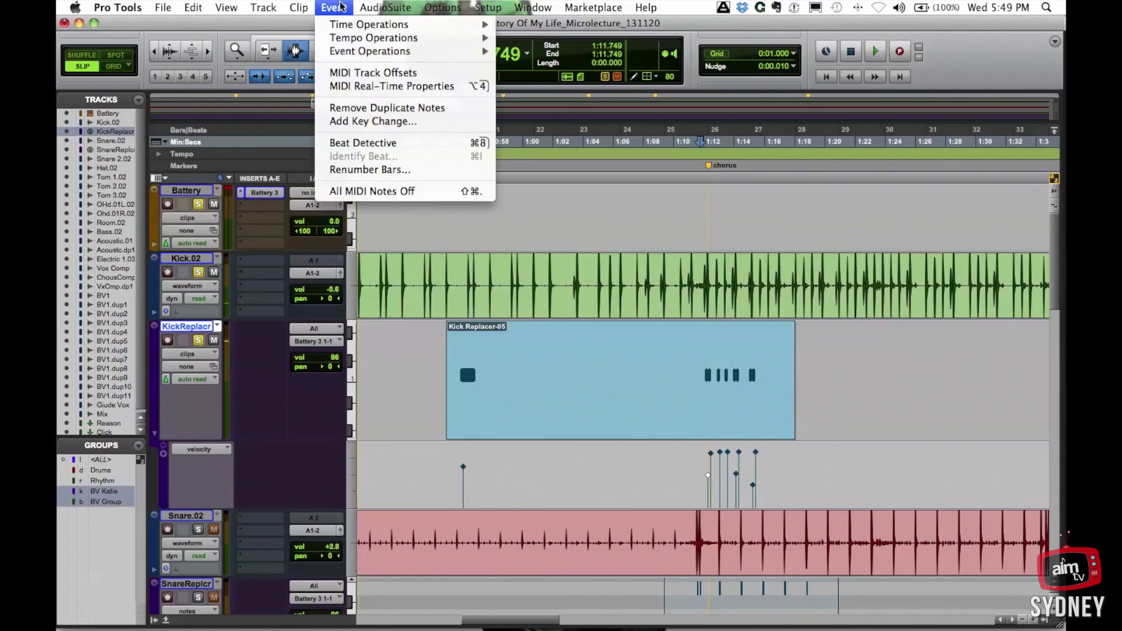
left_click(343, 74)
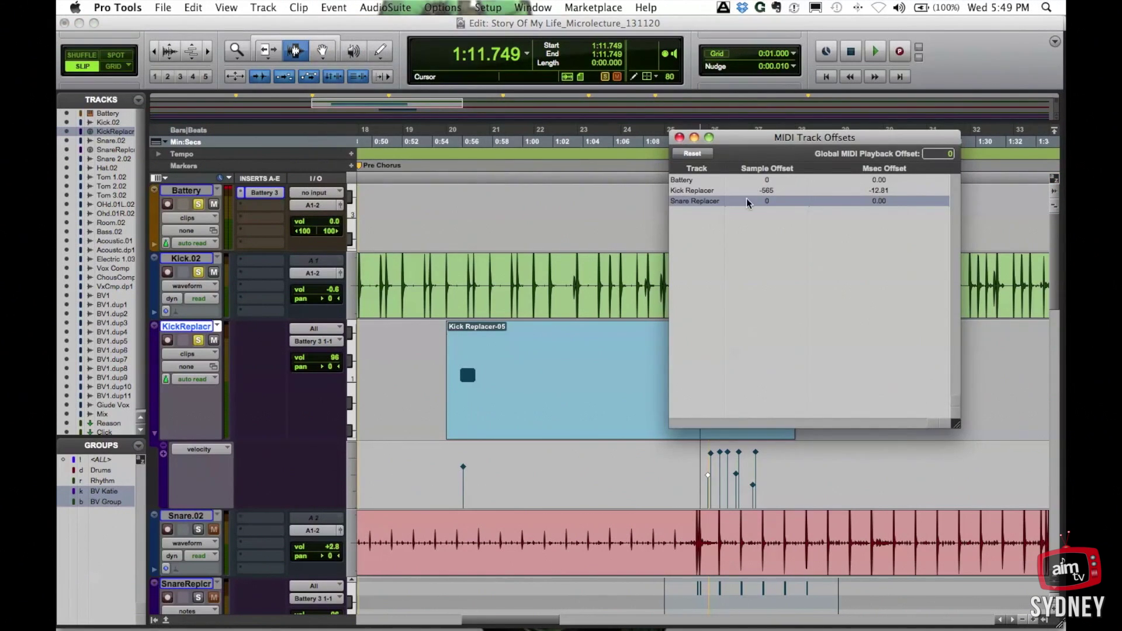
left_click(767, 191)
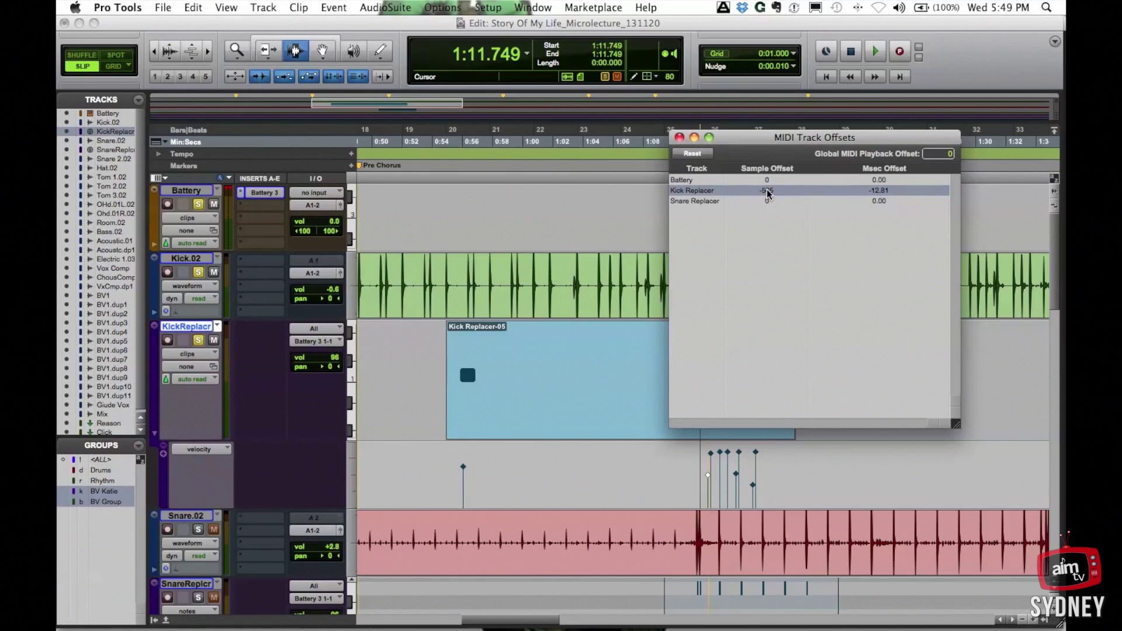
double_click(767, 191)
type("0")
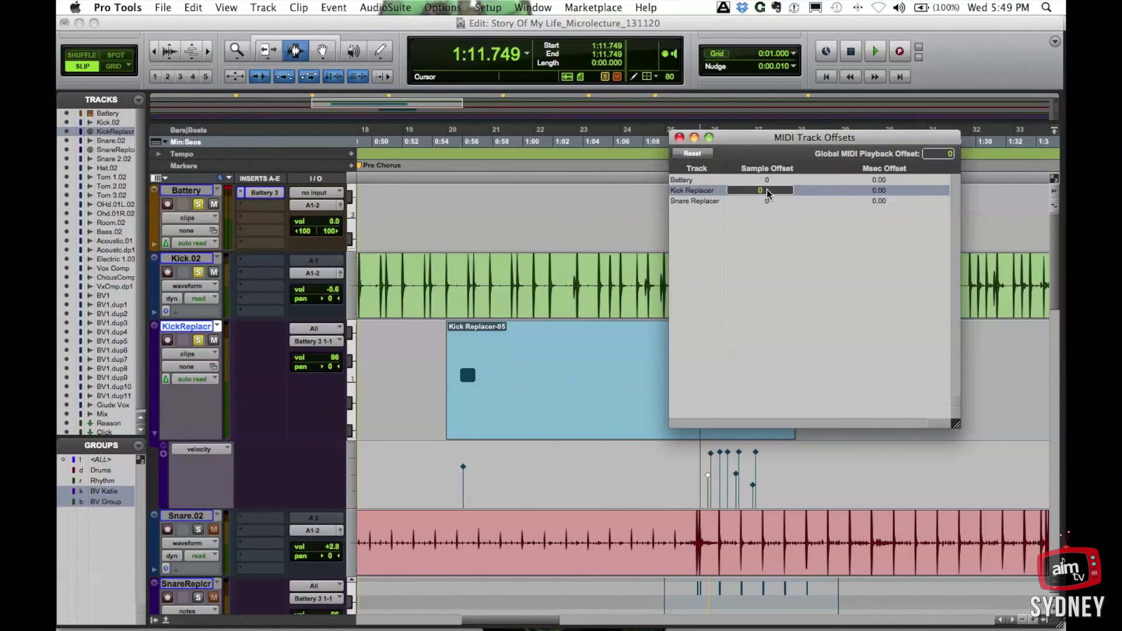
left_click_drag(722, 136, 336, 48)
key("space")
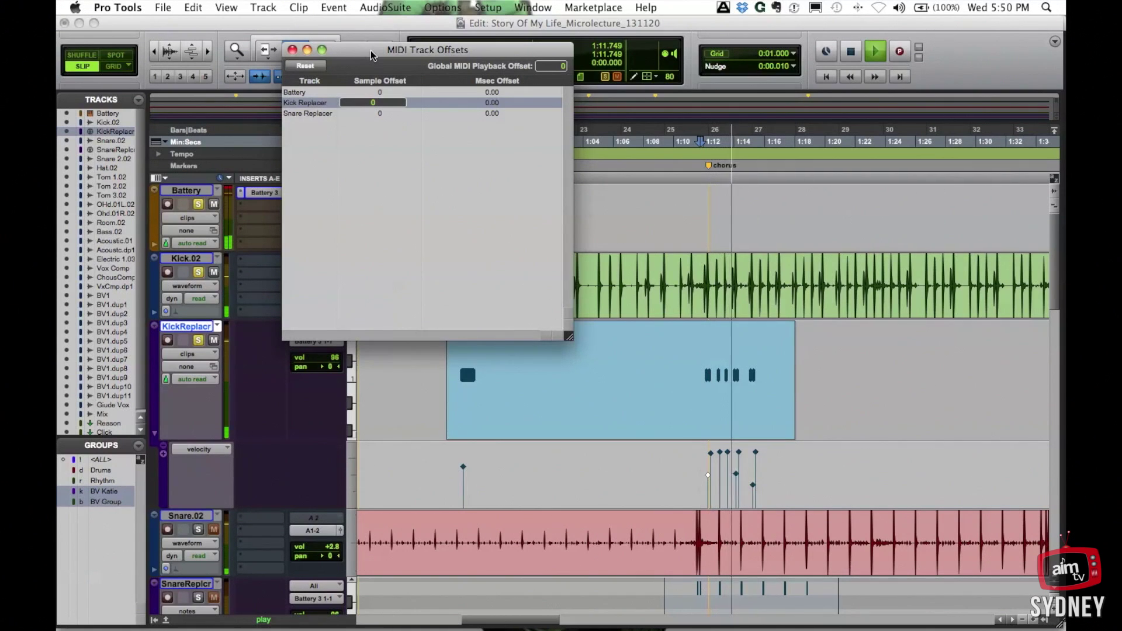
key("space")
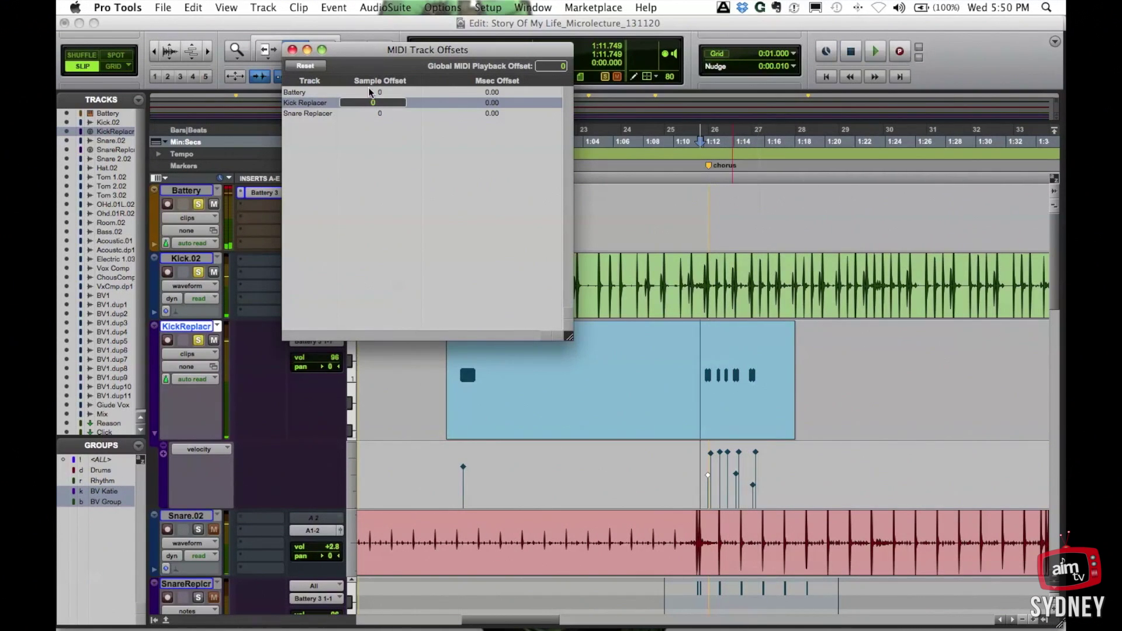
- Re-enter a -565 sample offset for Kick Replacer and play again to compare
left_click(381, 104)
type("-565")
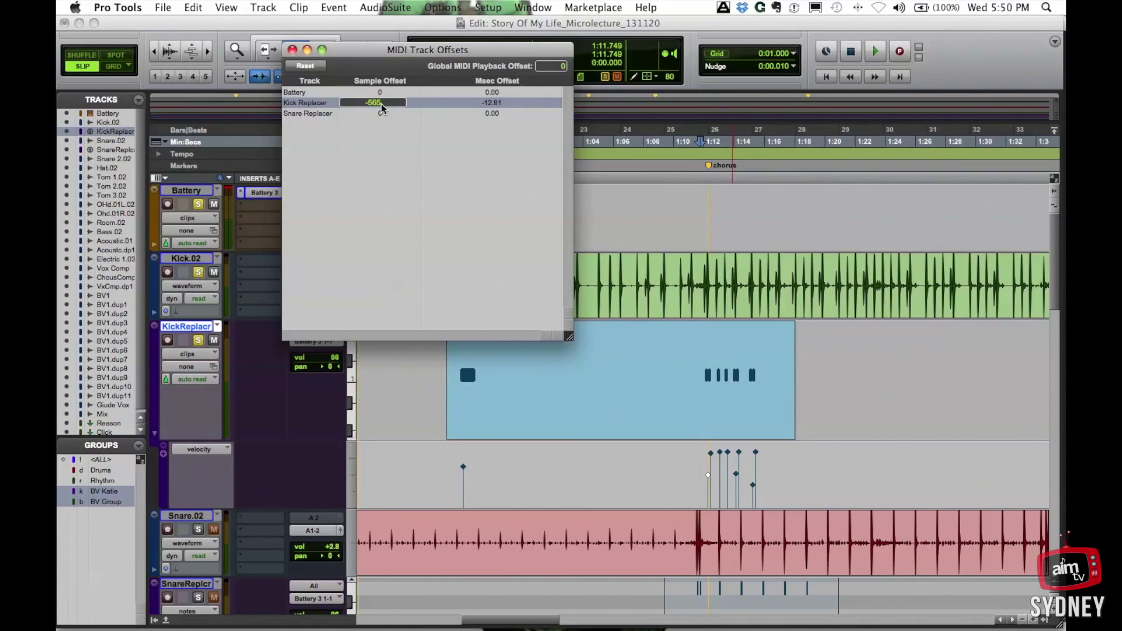
key("space")
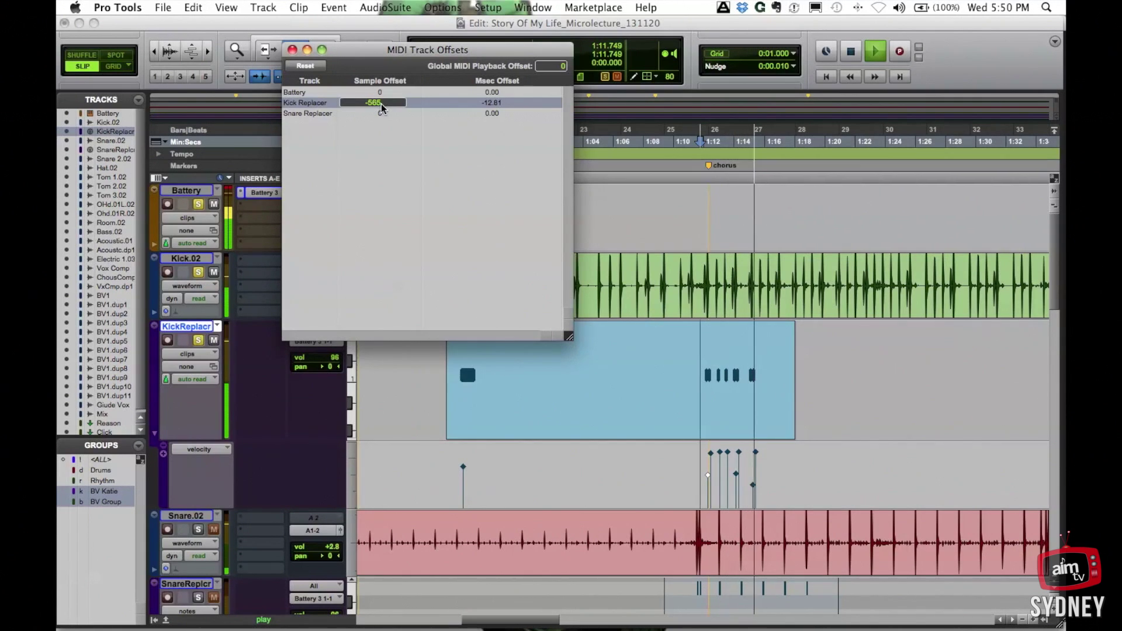
key("space")
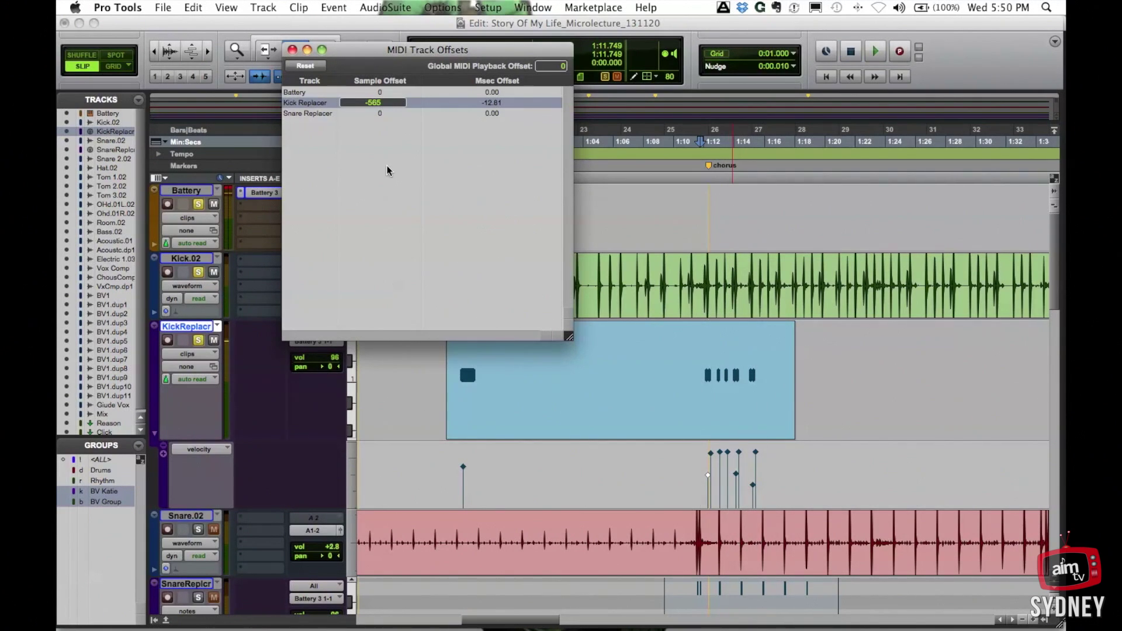
key("Return")
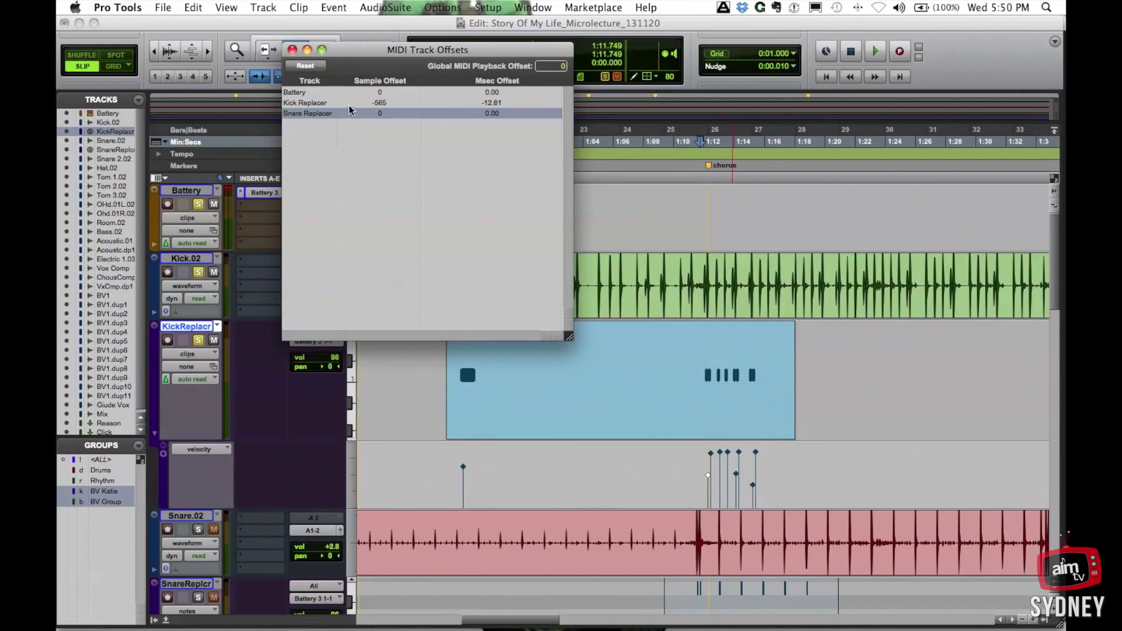
- Reset Kick Replacer's sample offset to 0 and commit it
left_click(309, 103)
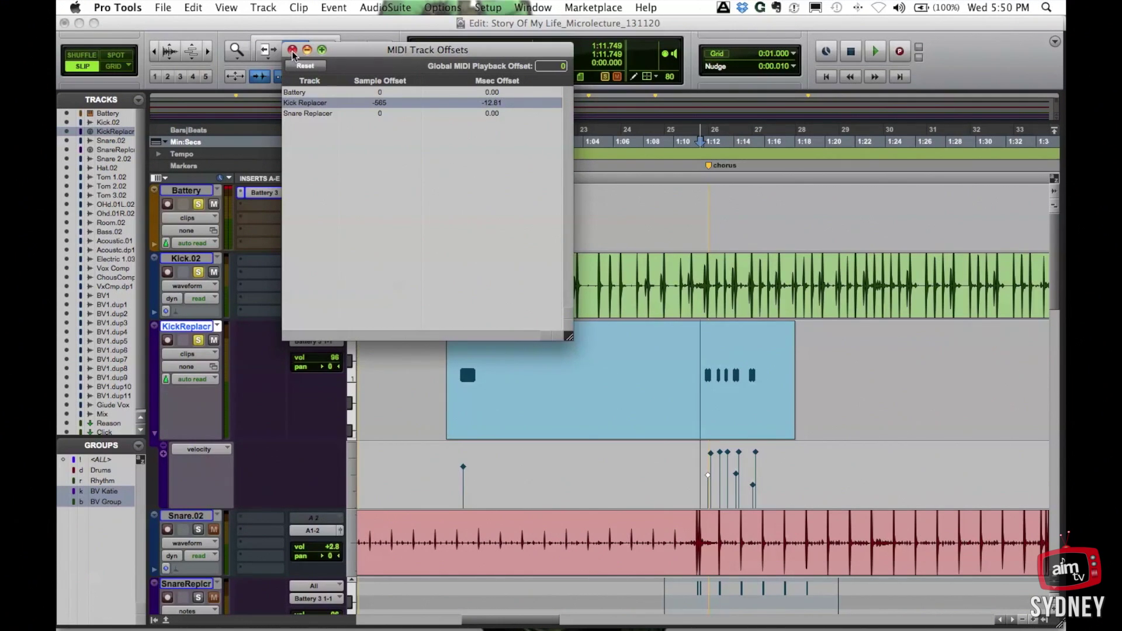
left_click(381, 103)
key("Return")
key("Down")
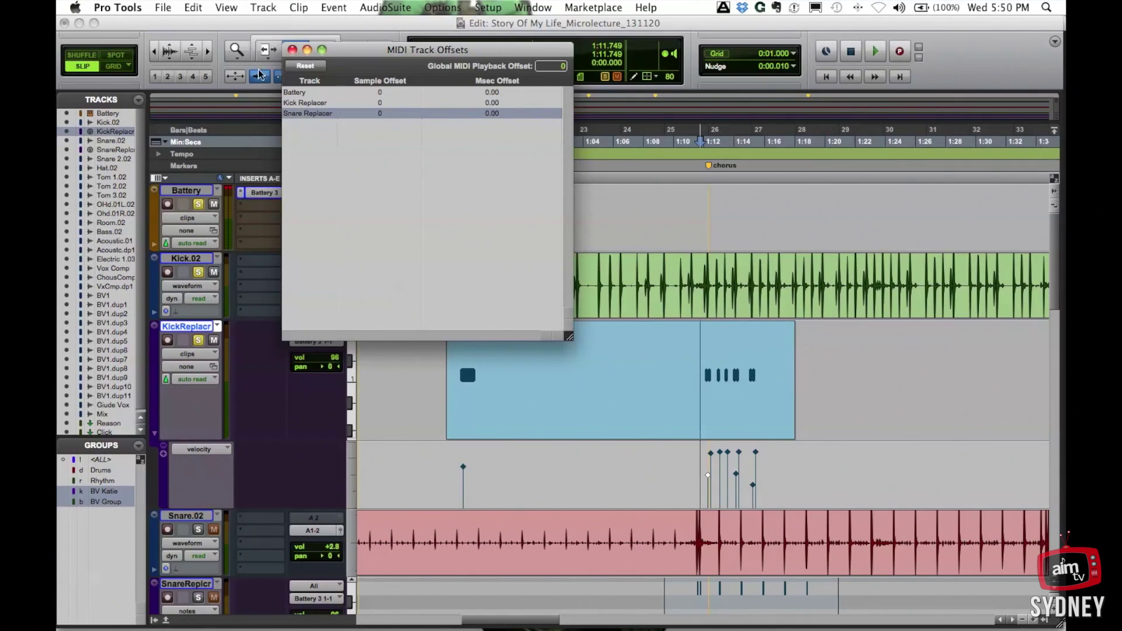
- Close the MIDI Track Offsets window and audition playback from 1:11.749
left_click(292, 49)
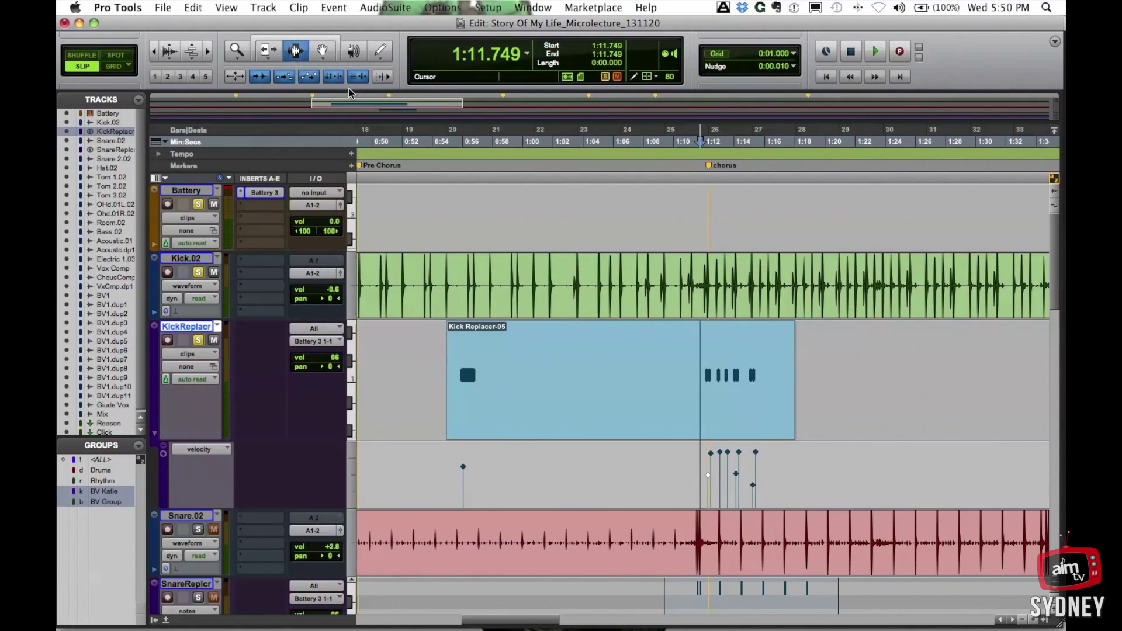
key("space")
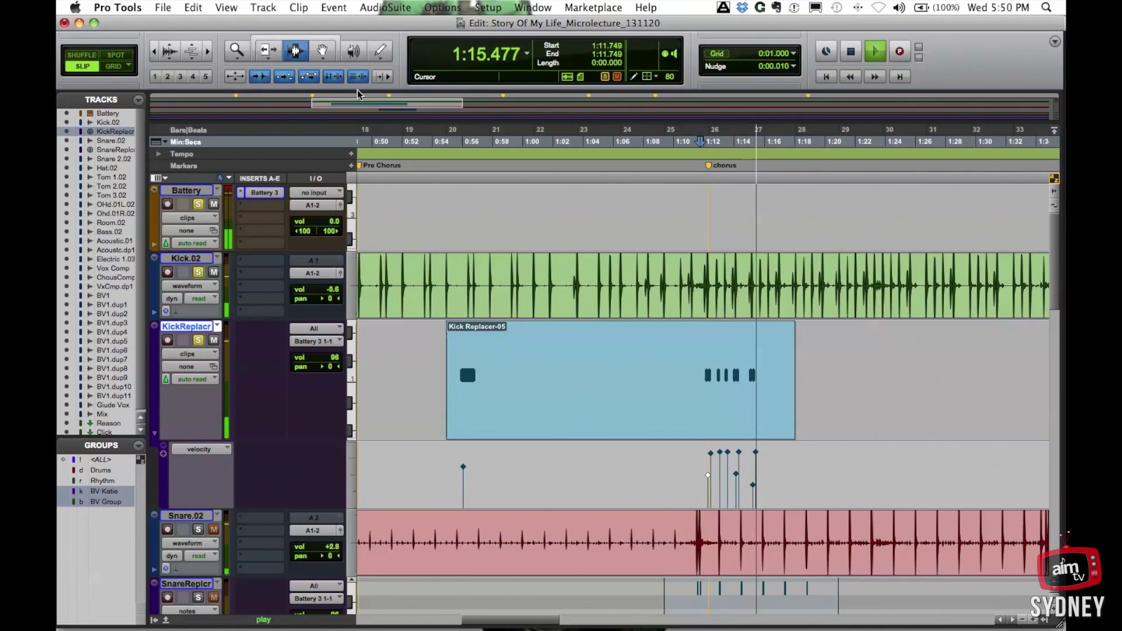
key("space")
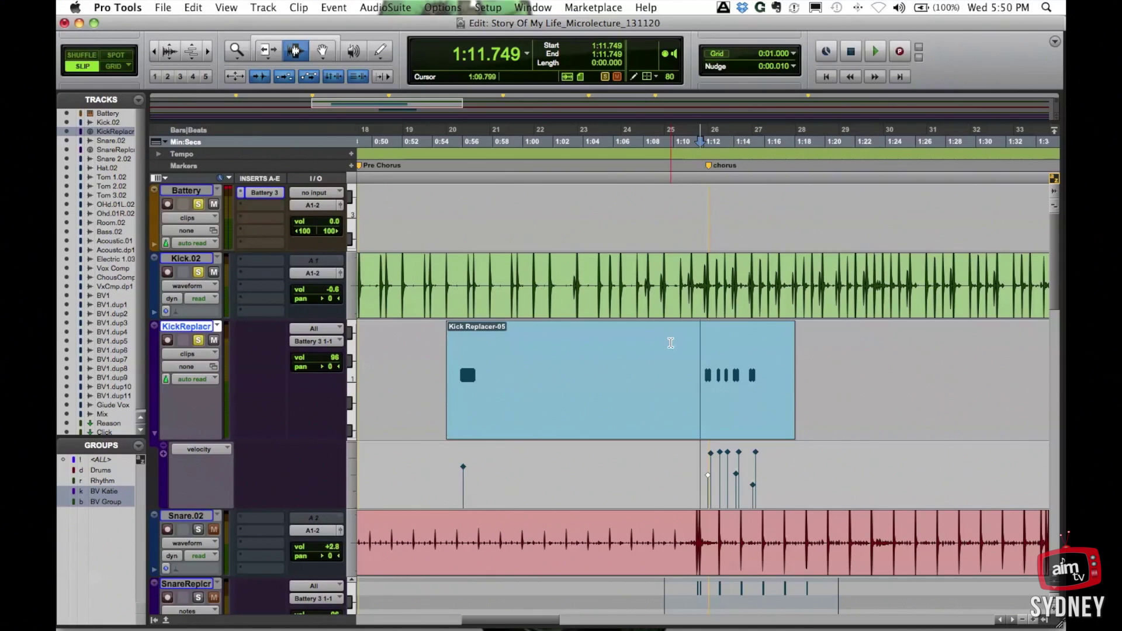
- With Battery selected, create one new stereo audio track
left_click(182, 192)
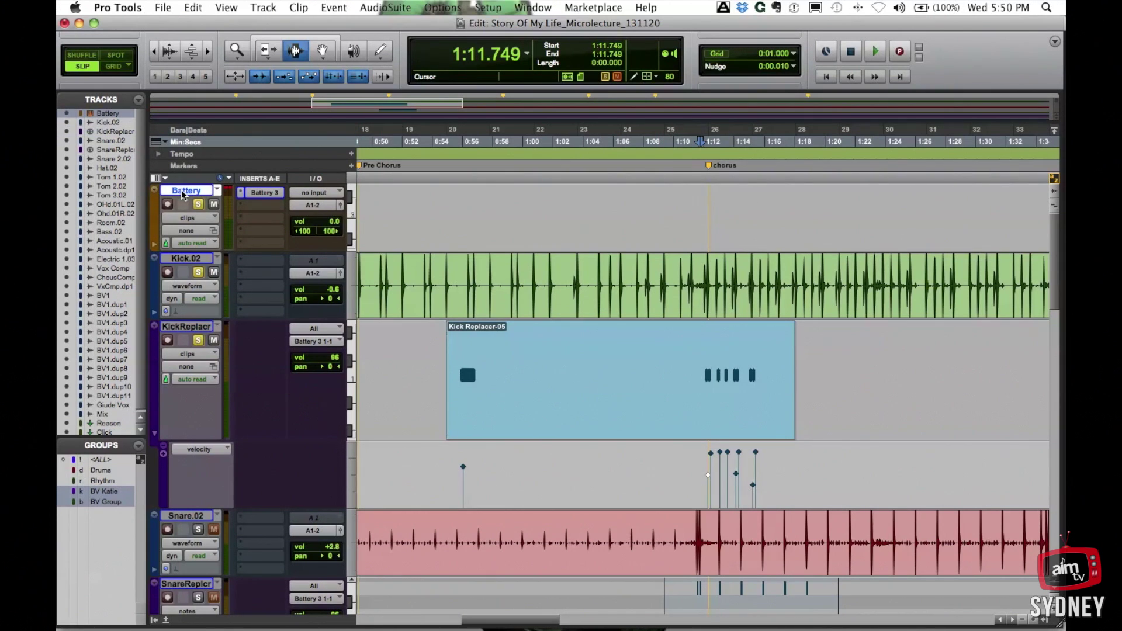
key("super+shift+n")
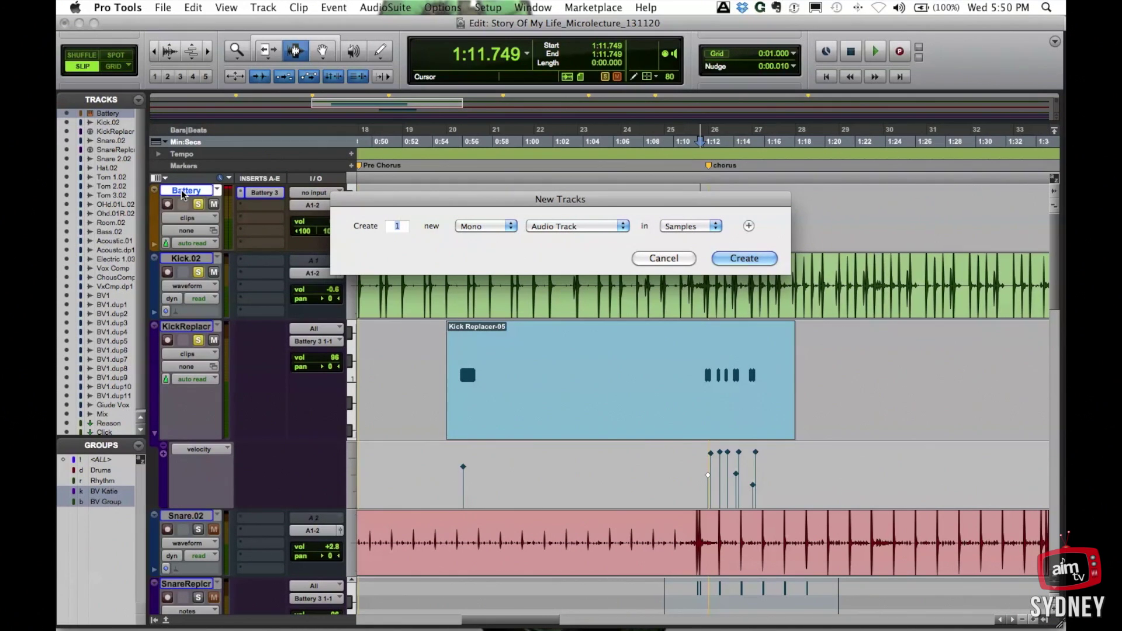
key("super+Right")
key("Return")
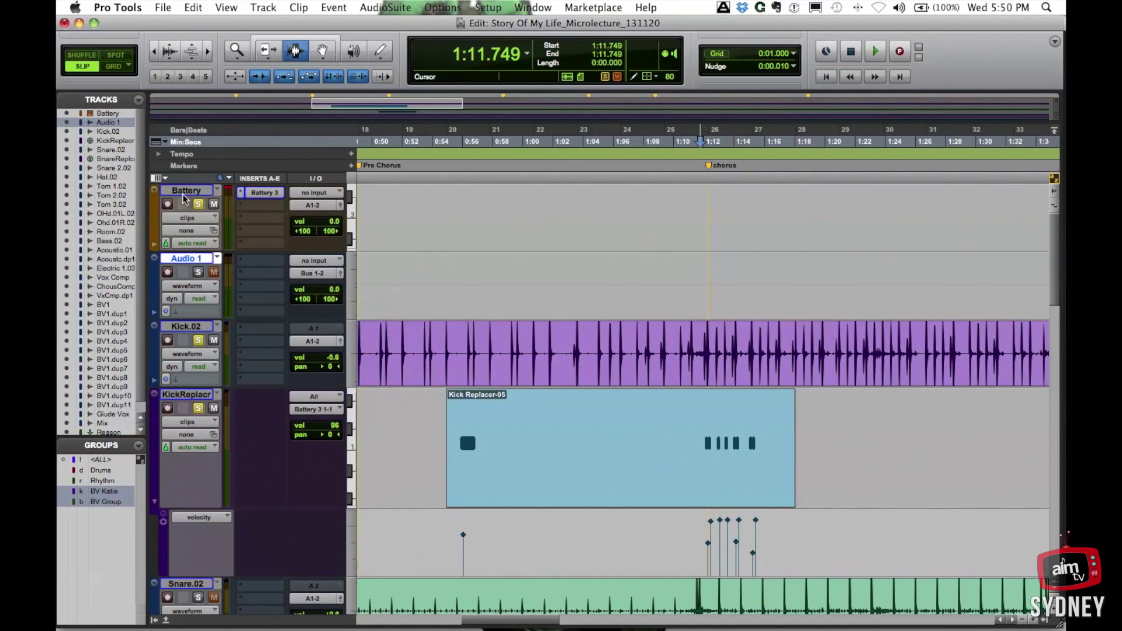
- Route Battery's output to Bus 3-4
left_click(320, 208)
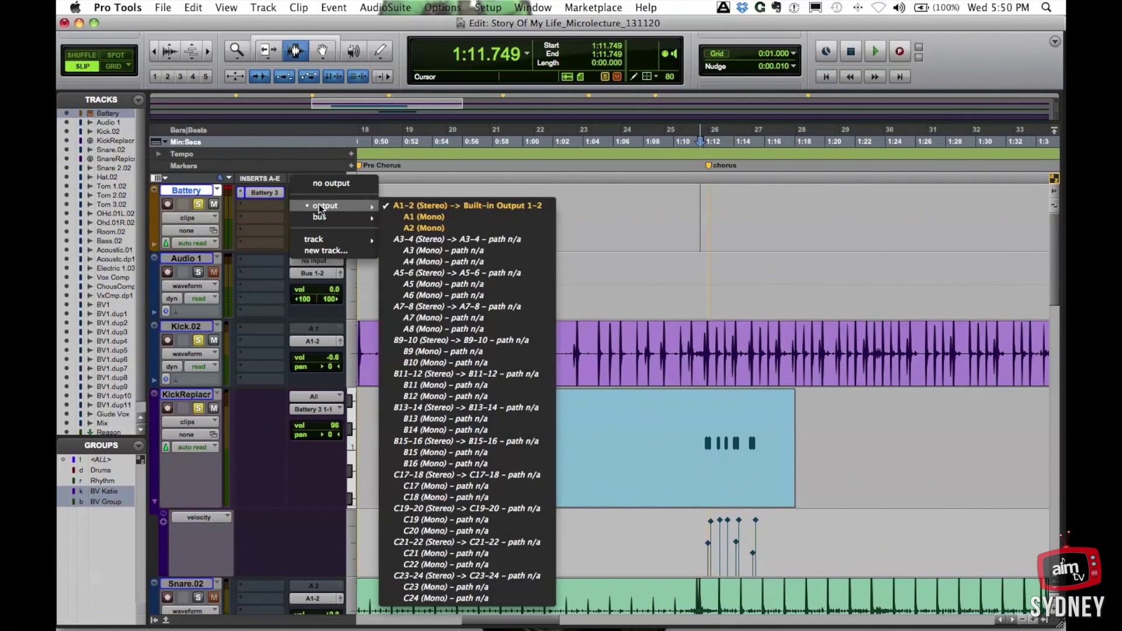
mouse_move(320, 216)
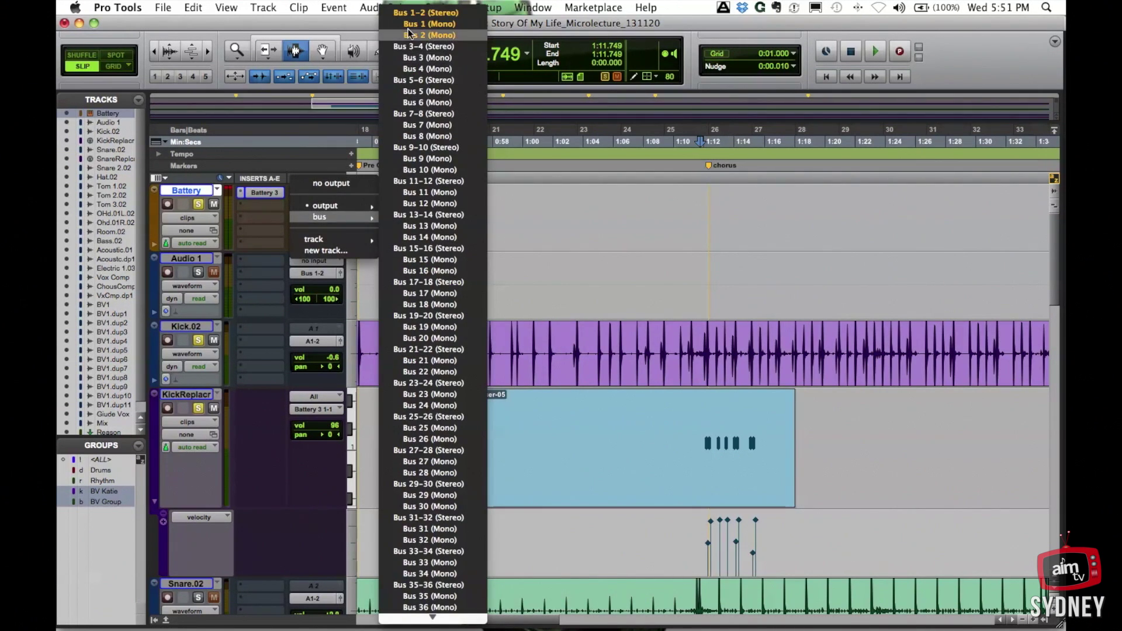
left_click(422, 47)
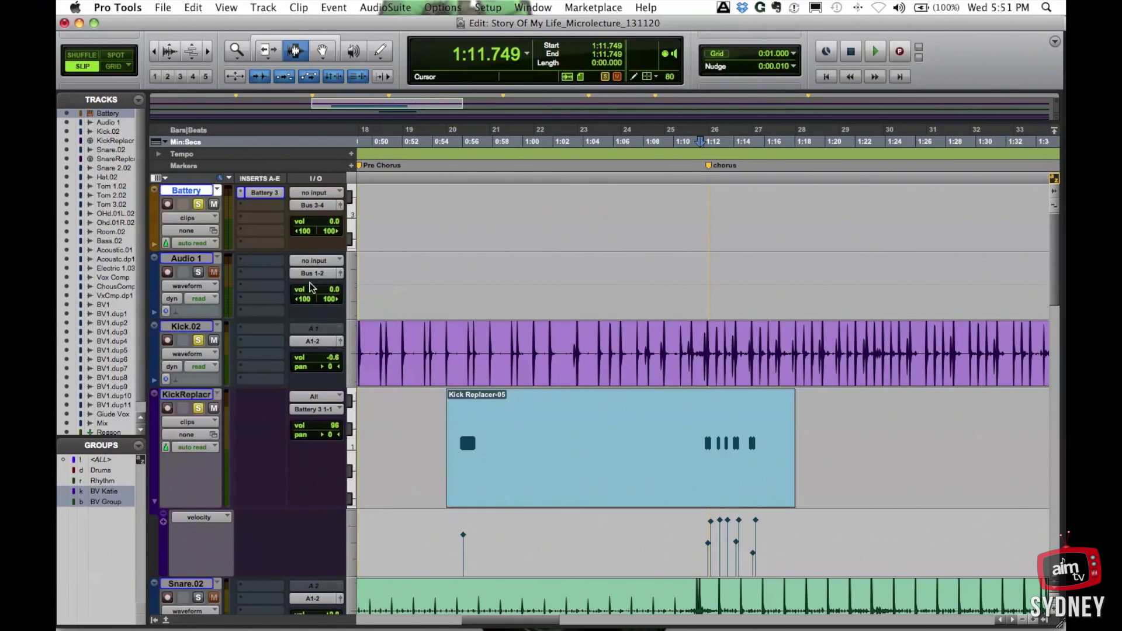
- Set Audio 1's input to Bus 3-4
left_click(315, 261)
left_click(315, 263)
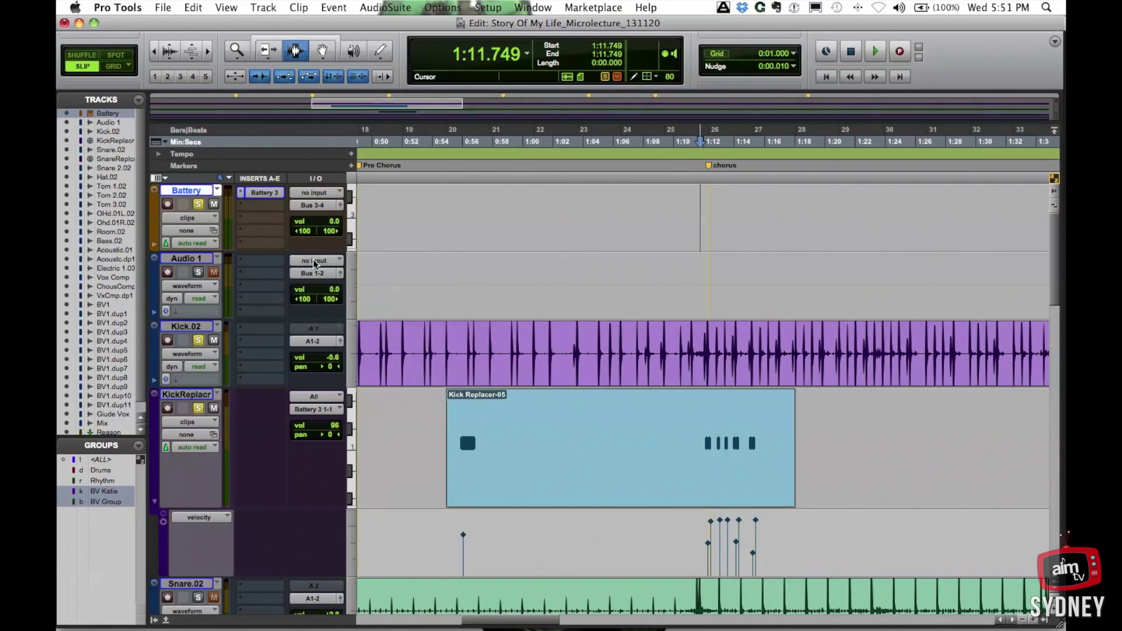
left_click(325, 263)
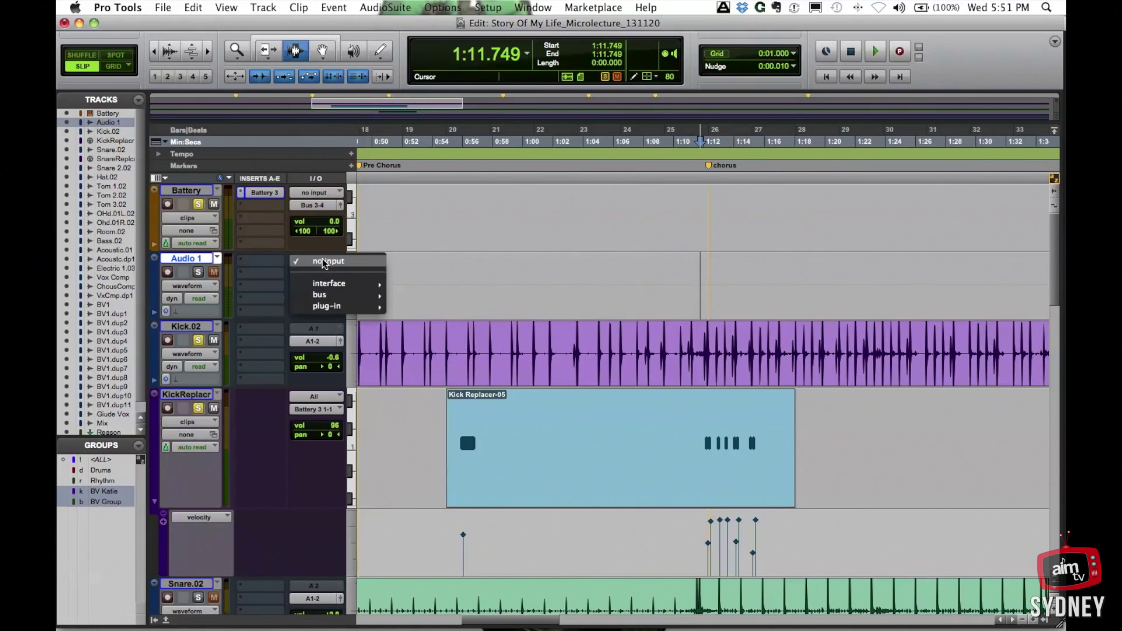
mouse_move(327, 294)
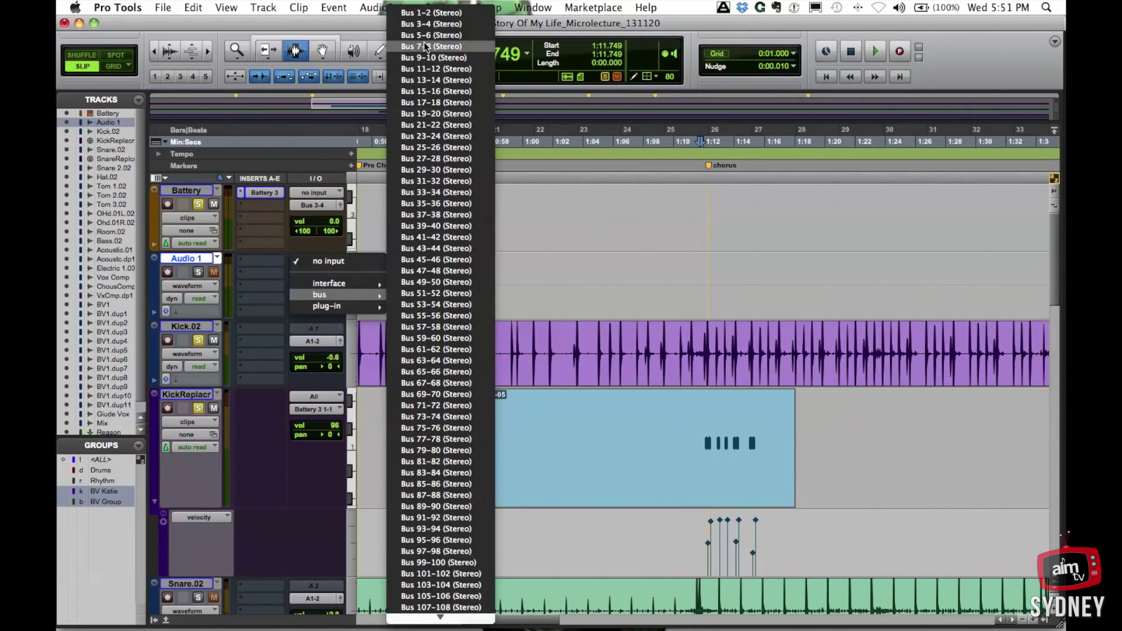
left_click(427, 24)
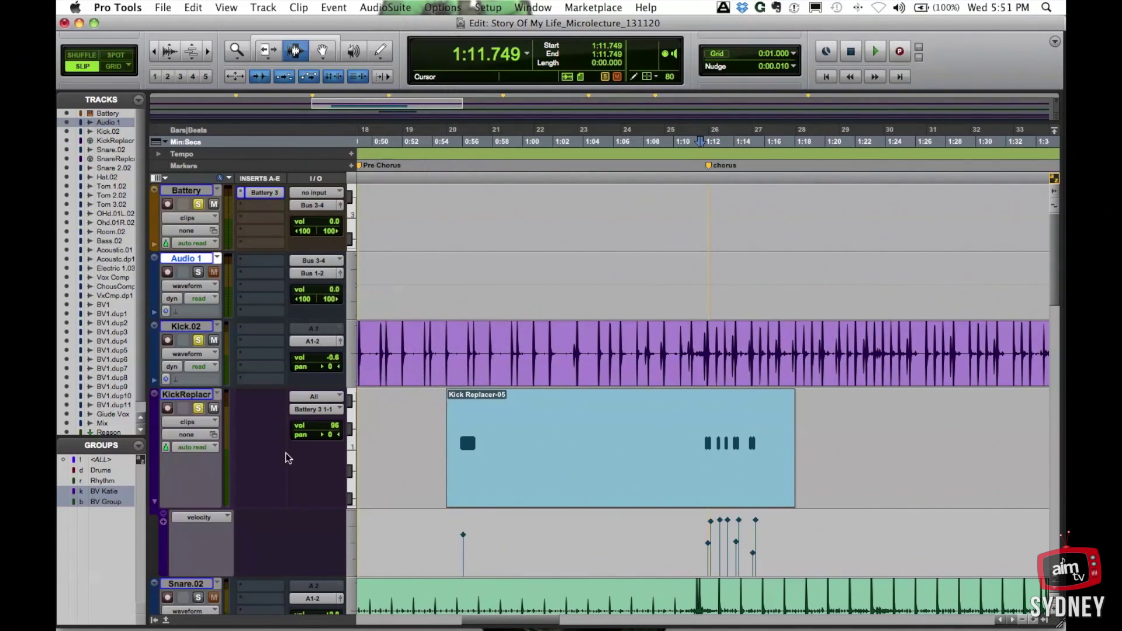
left_click(316, 275)
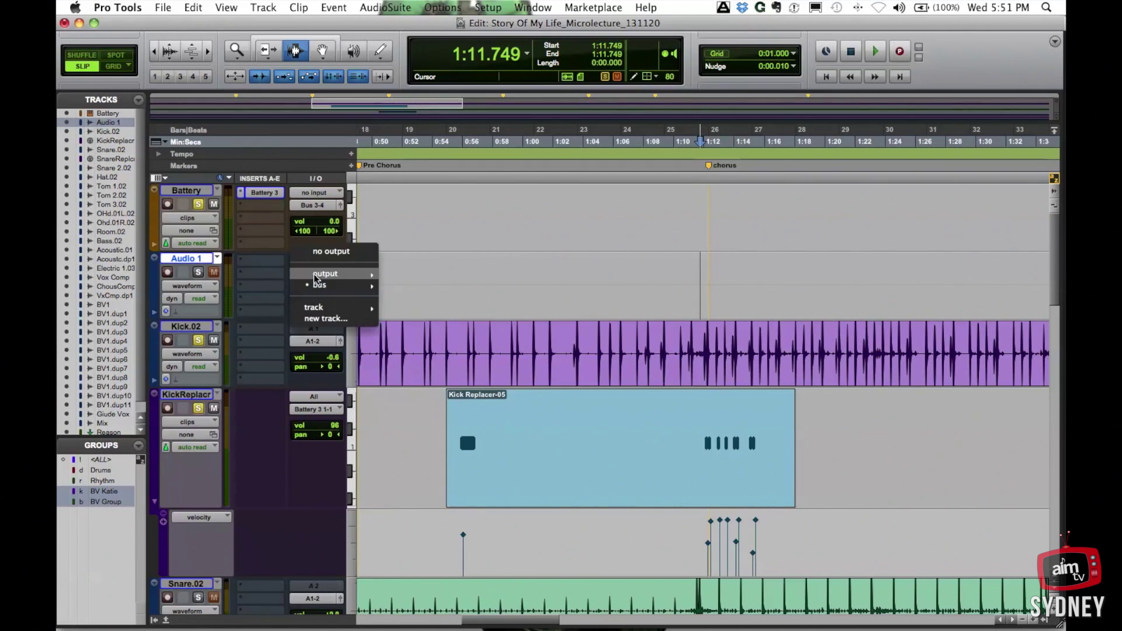
- Set Audio 1's output to A1-2 and record Battery's kick onto it at the chorus
key("Escape")
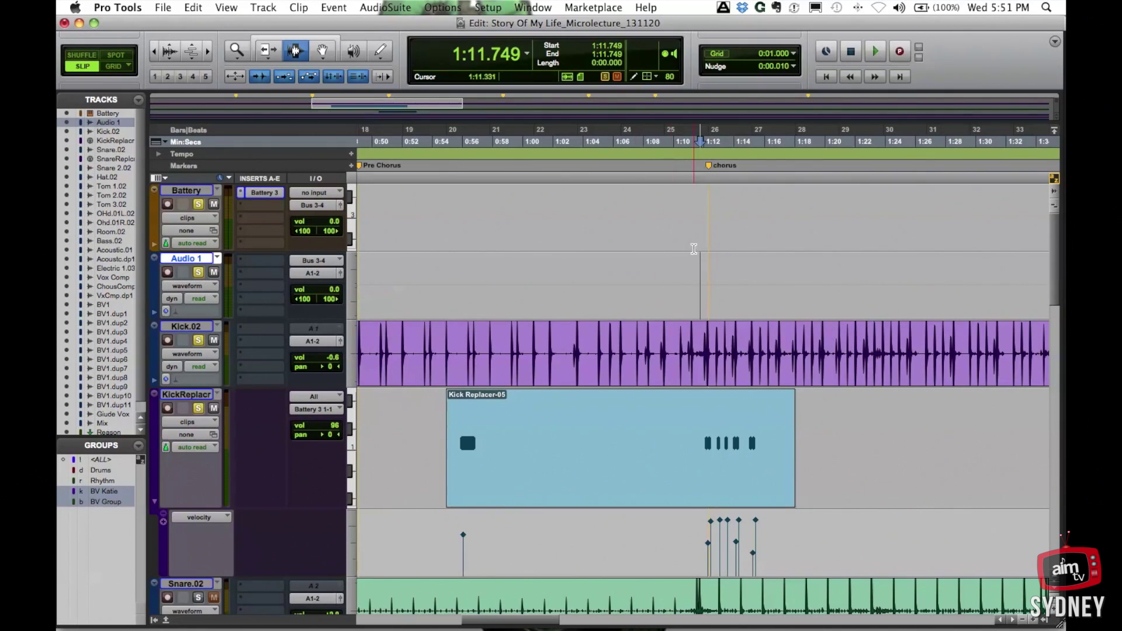
left_click(189, 195)
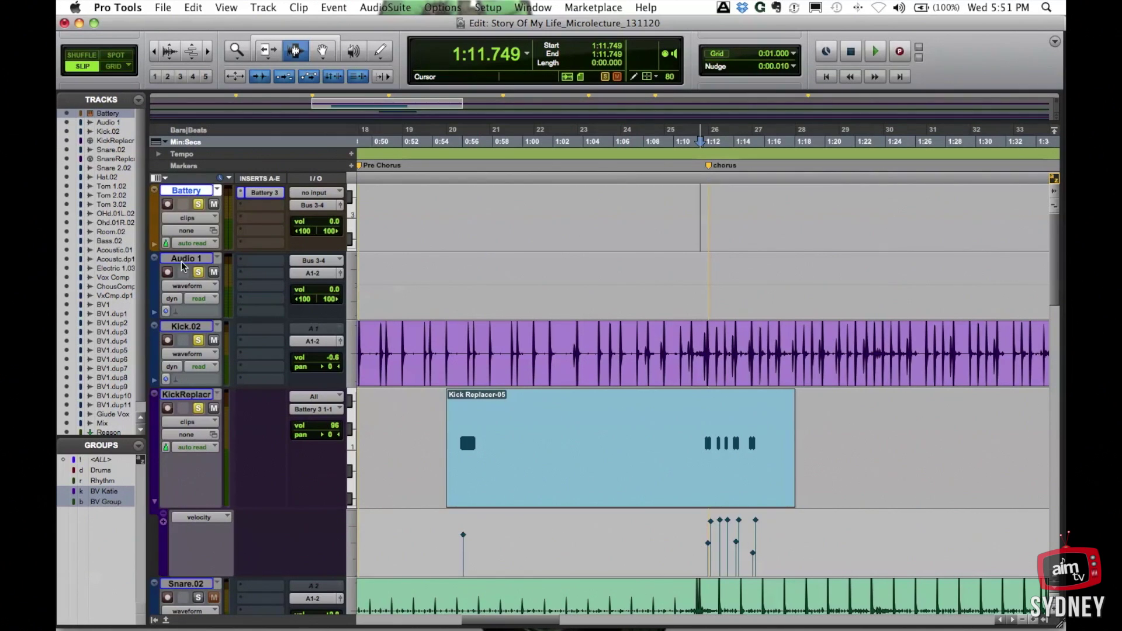
left_click(199, 260)
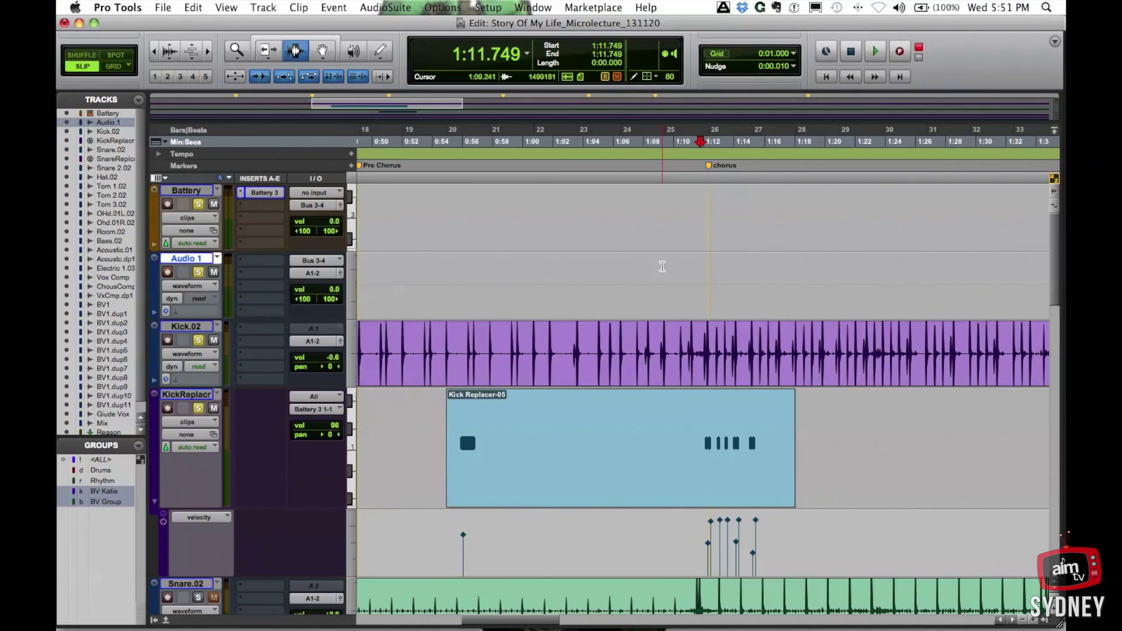
key("super+bracketright")
key("super+bracketright")
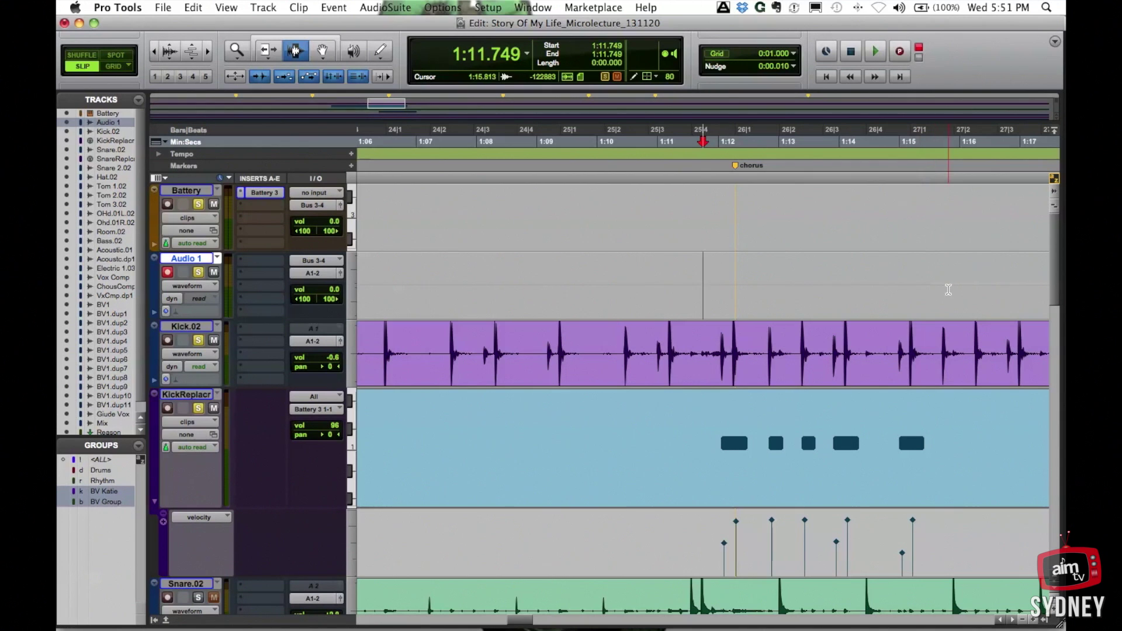
key("super+space")
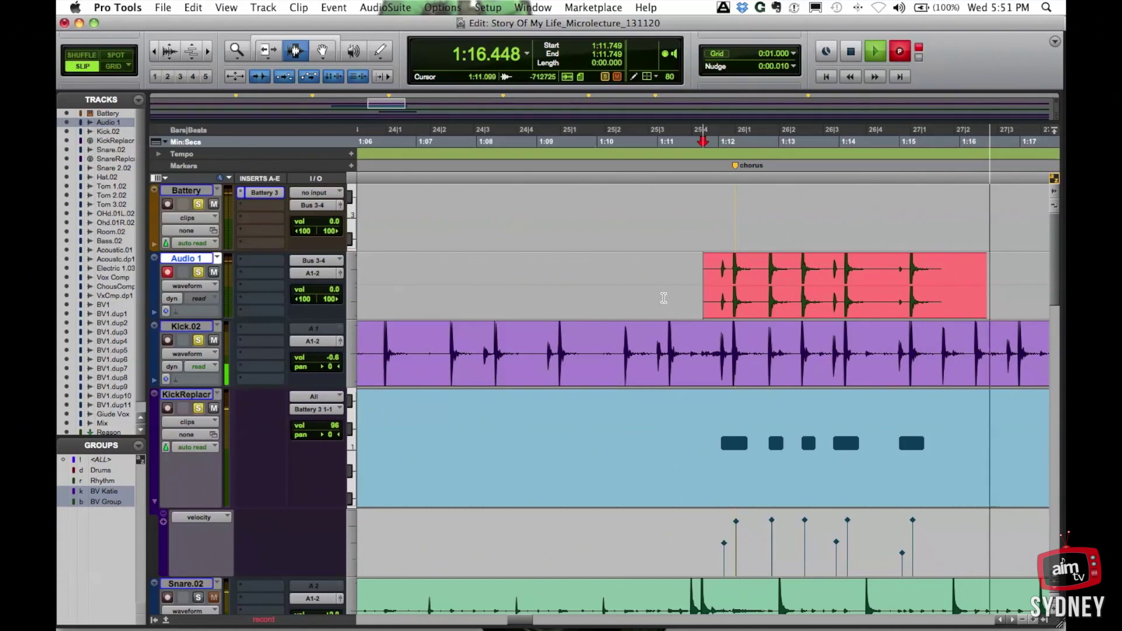
key("space")
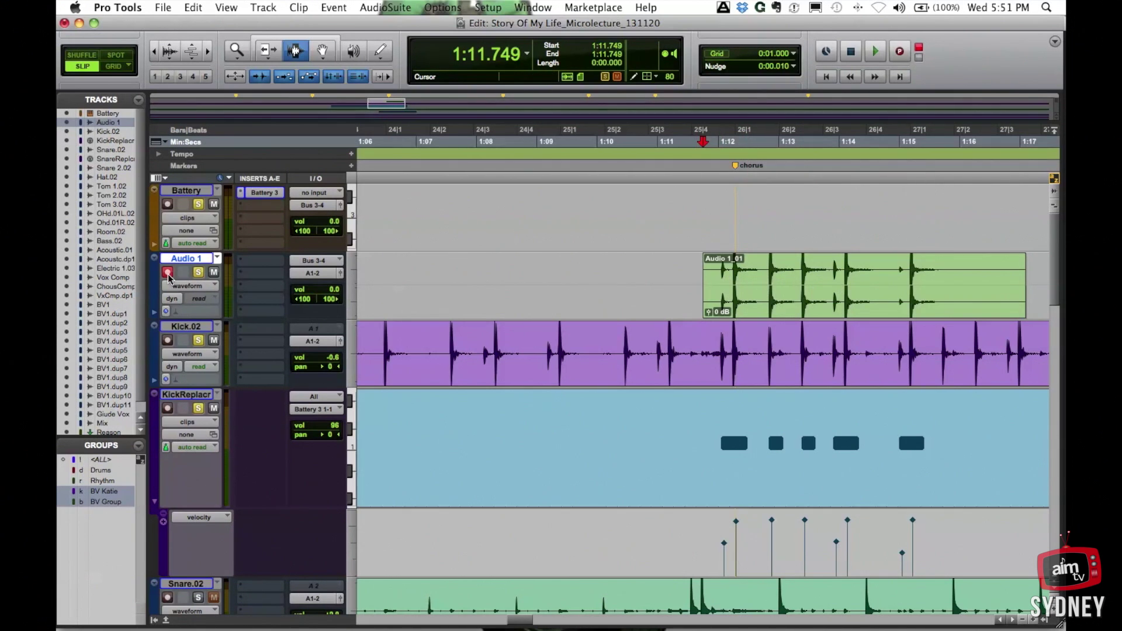
- Switch Battery's output back to A1-2
left_click(308, 208)
mouse_move(362, 207)
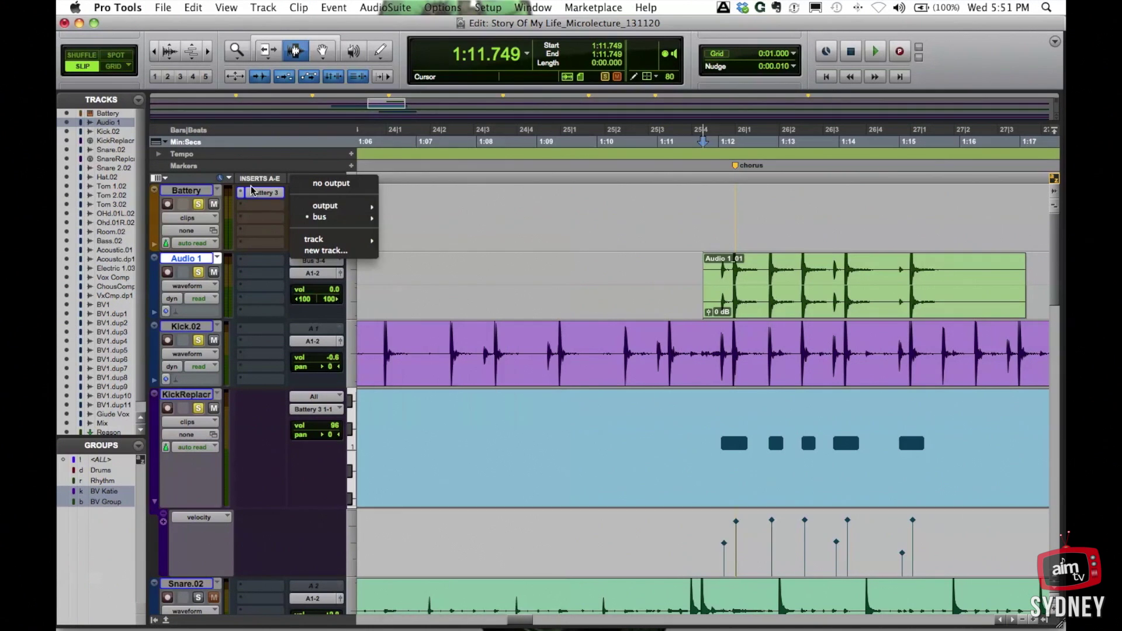
left_click(438, 207)
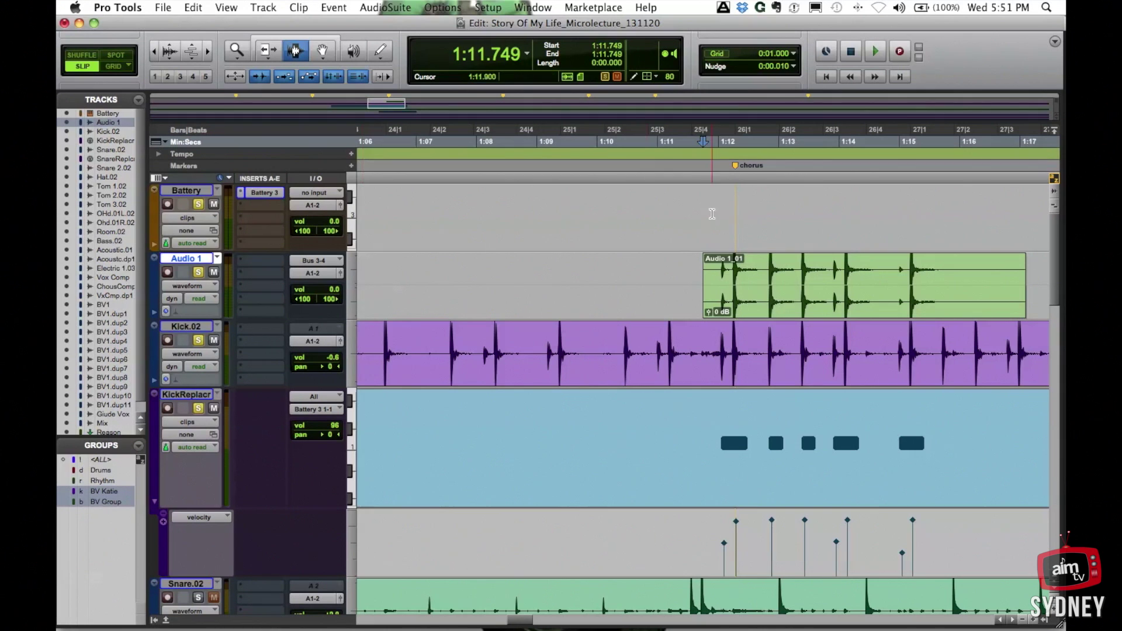
- Zoom in closely on the kick hit around 1:11.923
left_click(714, 280)
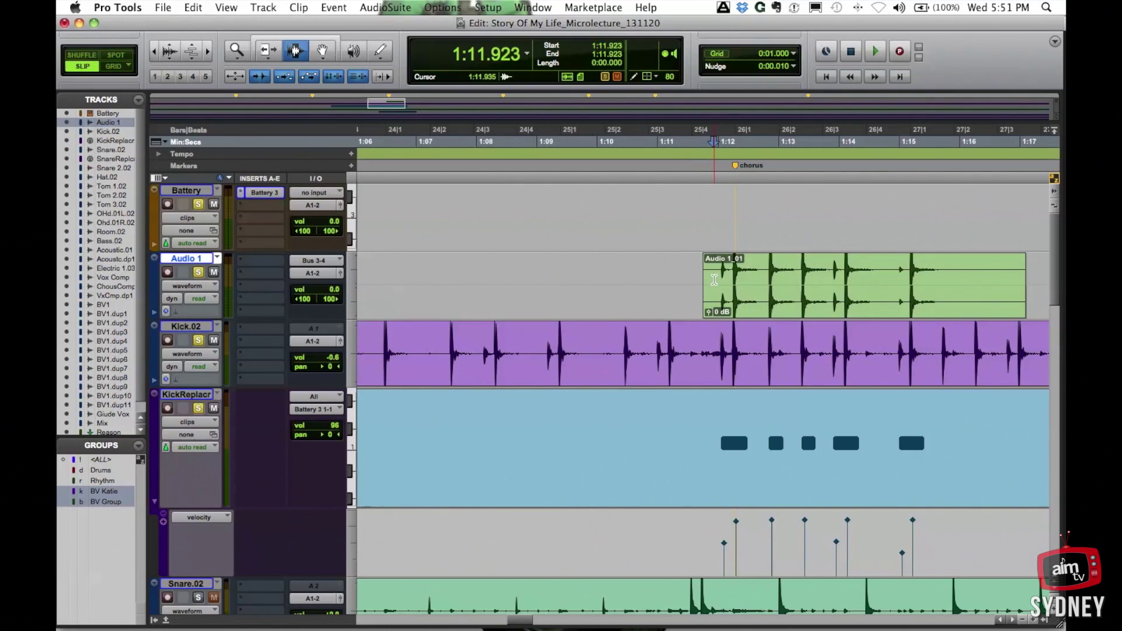
key("super+bracketright")
key("super+bracketright")
key("super+bracketright")
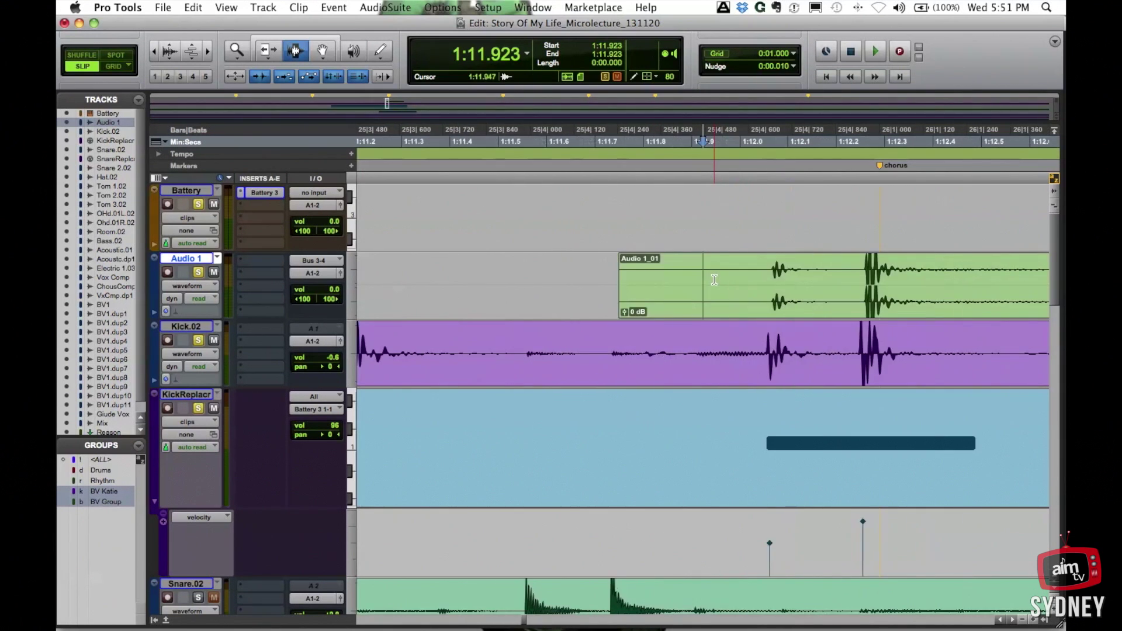
key("super+bracketright")
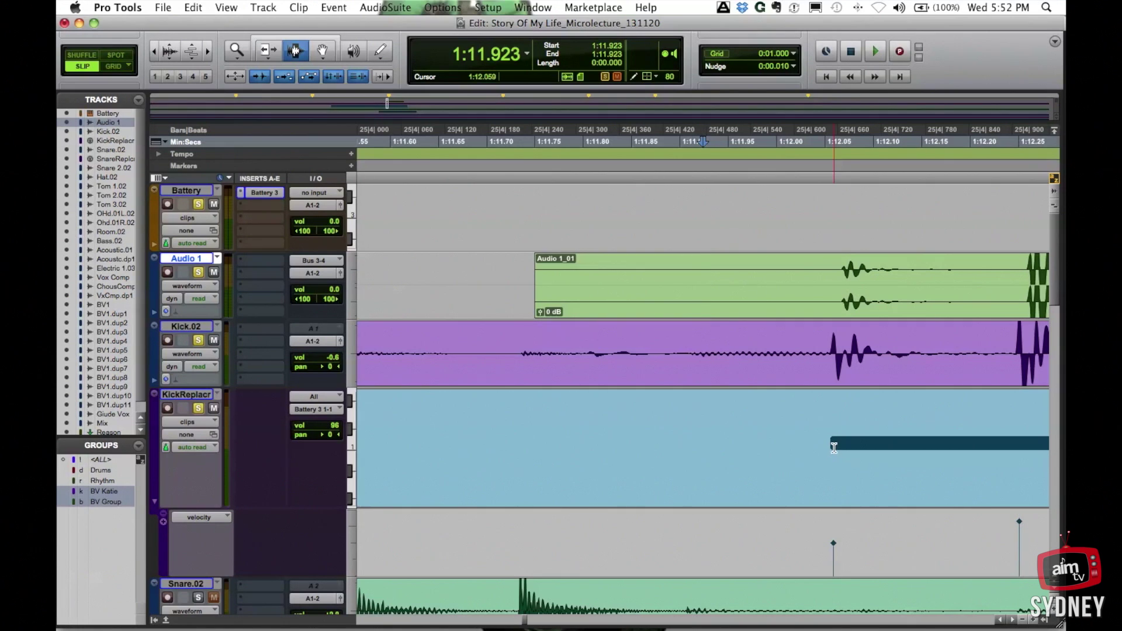
left_click(187, 191)
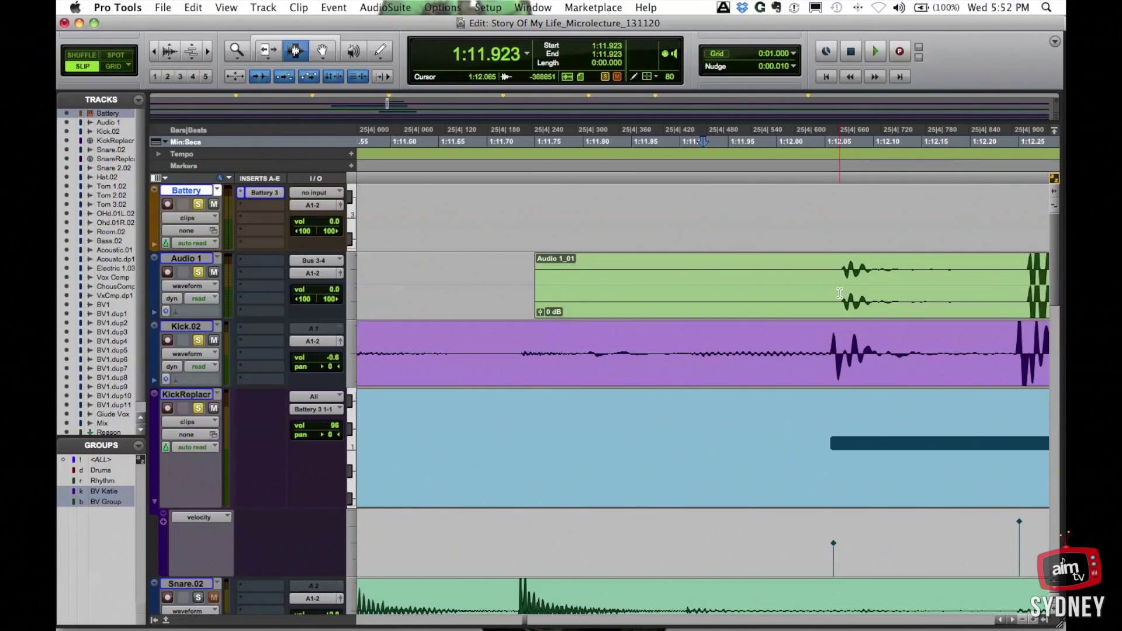
left_click_drag(840, 293, 828, 294)
key("super+bracketright")
key("super+bracketright")
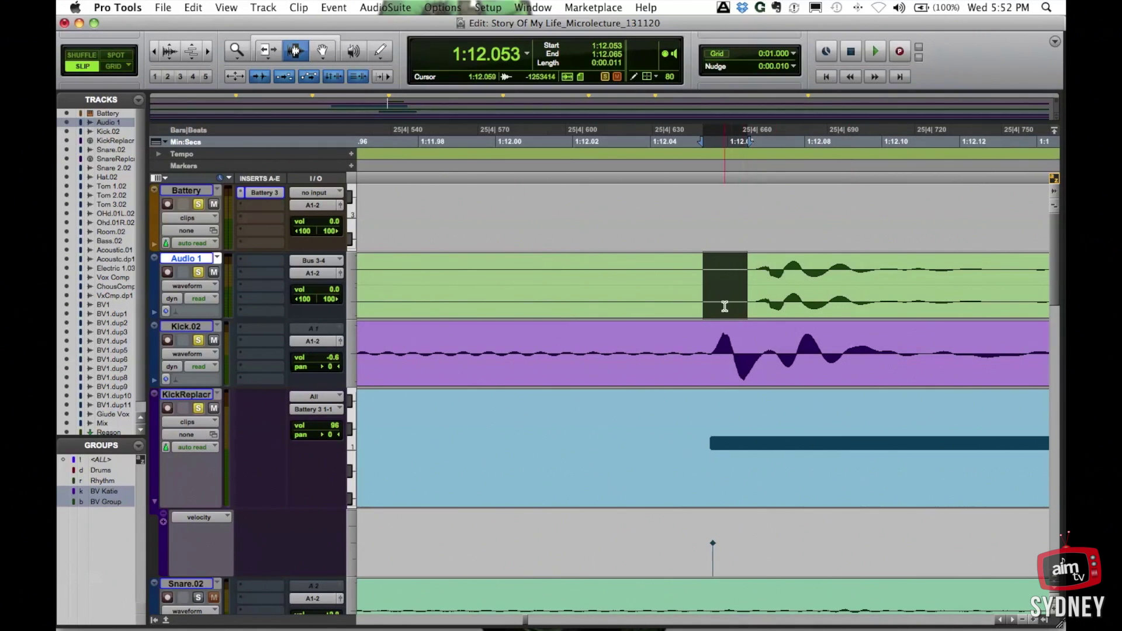
- Select from the original kick onset to the printed transient, showing about 0.011 s lag
left_click_drag(713, 357, 754, 278)
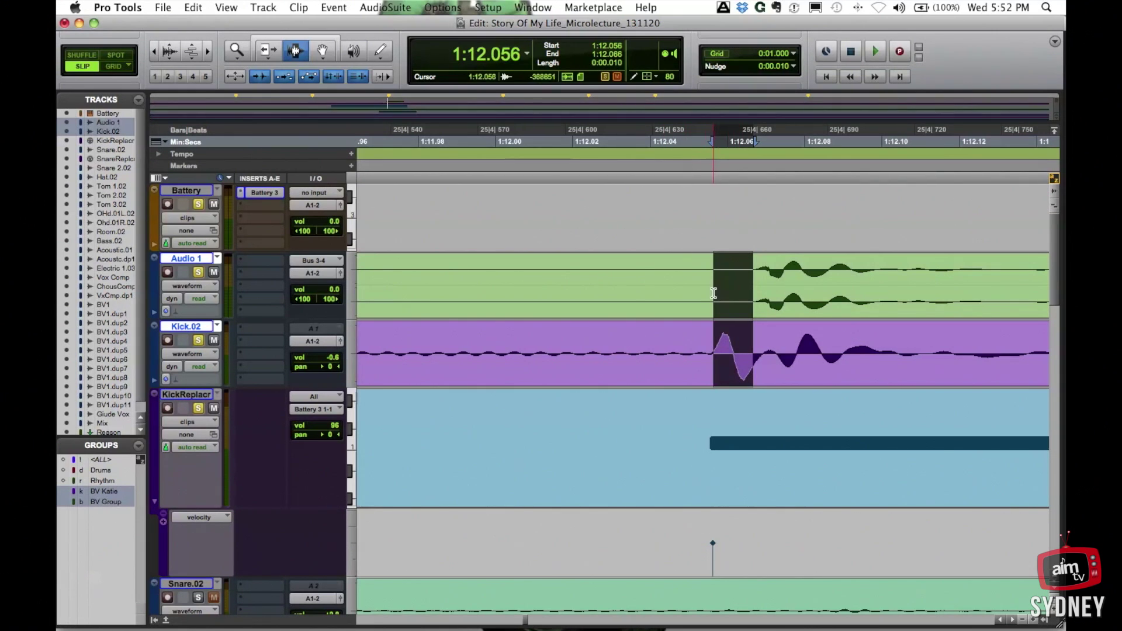
scroll(713, 296, "up", 3)
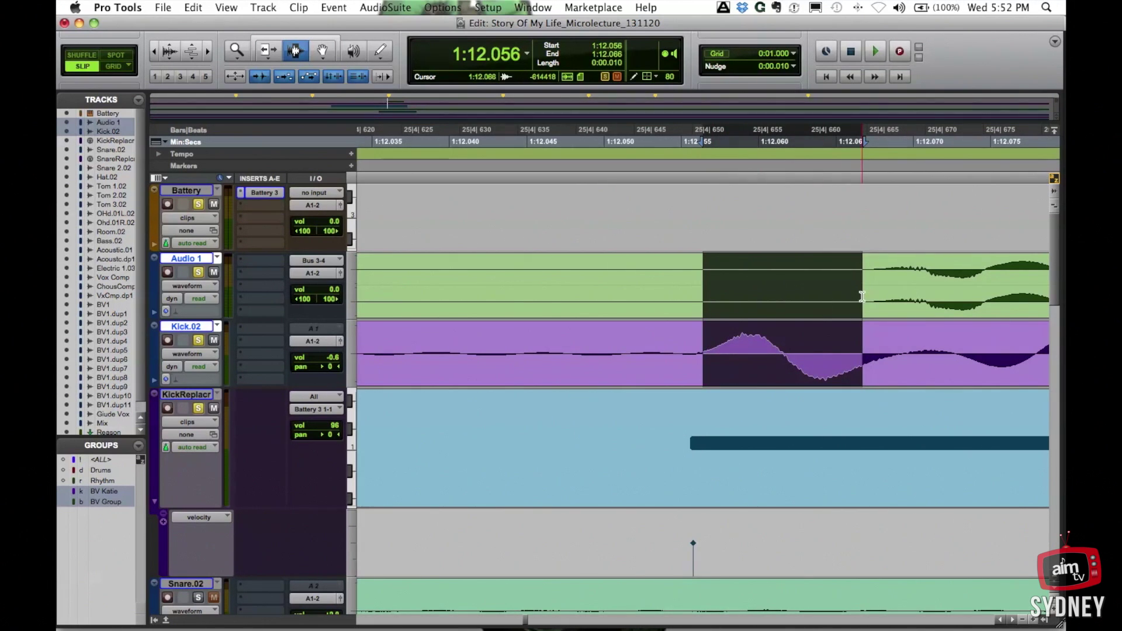
left_click_drag(862, 296, 868, 296)
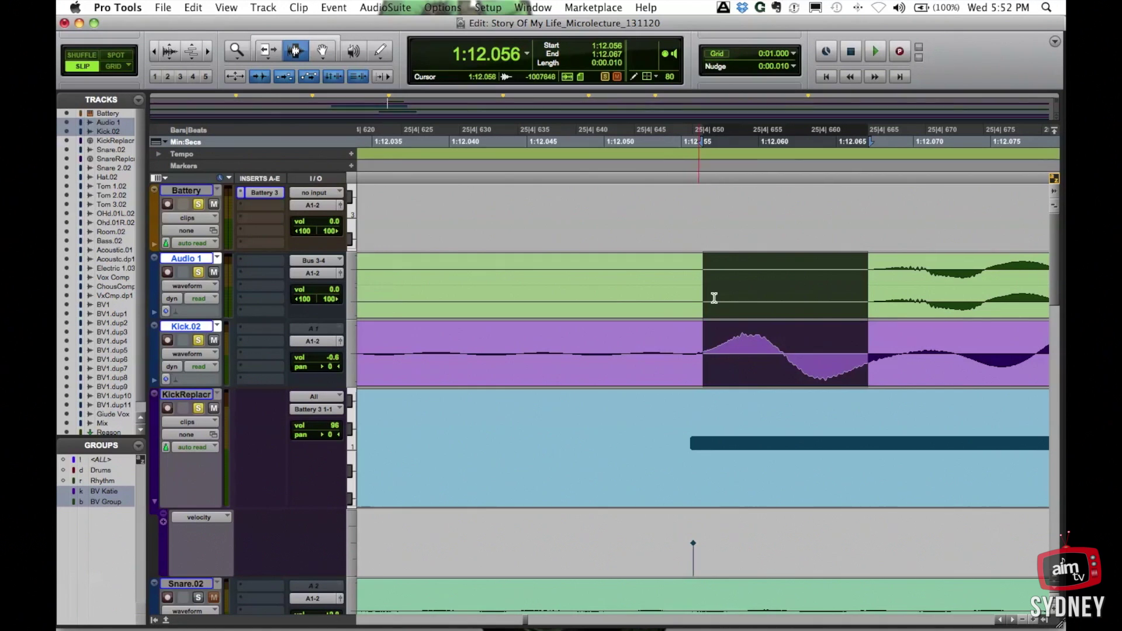
left_click_drag(704, 298, 689, 302)
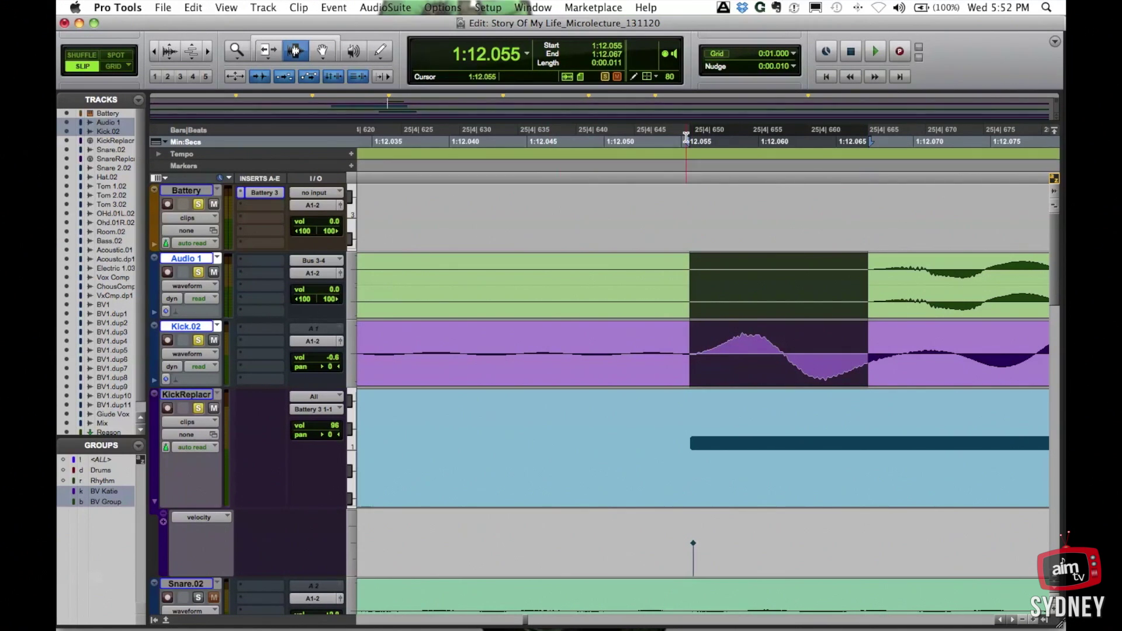
scroll(731, 251, "right", 3)
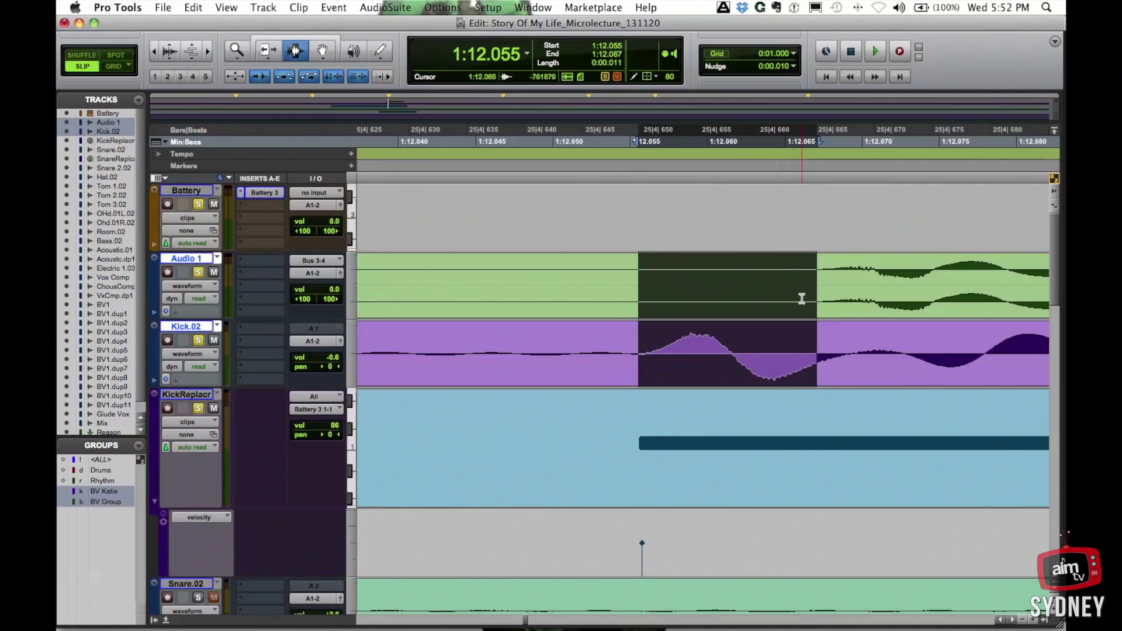
left_click_drag(807, 296, 825, 296)
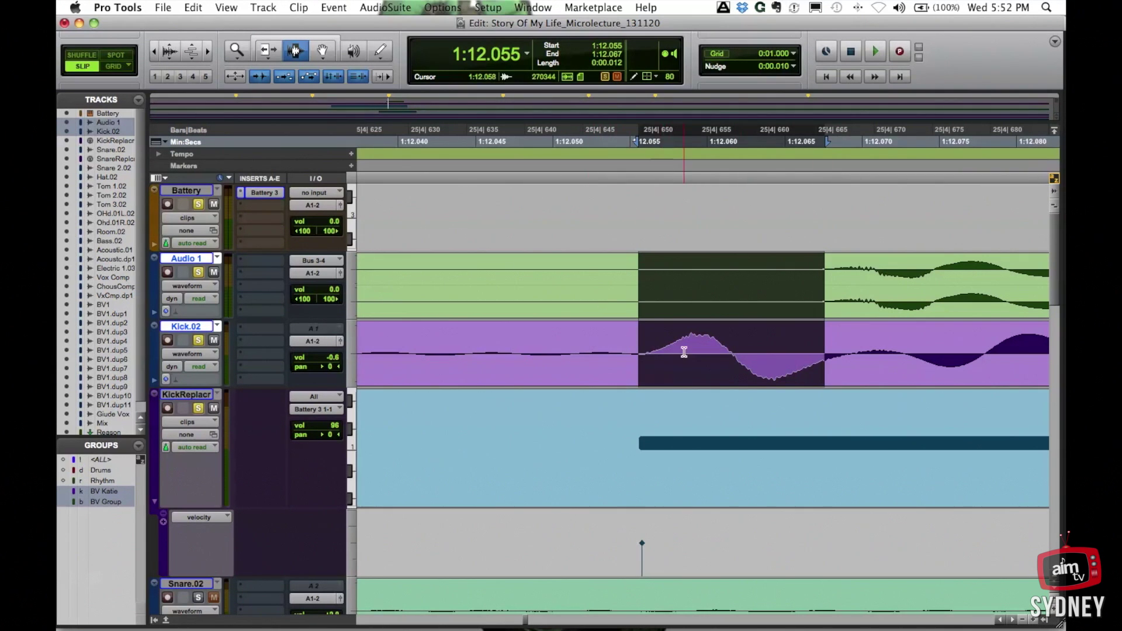
scroll(684, 352, "right", 3)
scroll(684, 351, "down", 4)
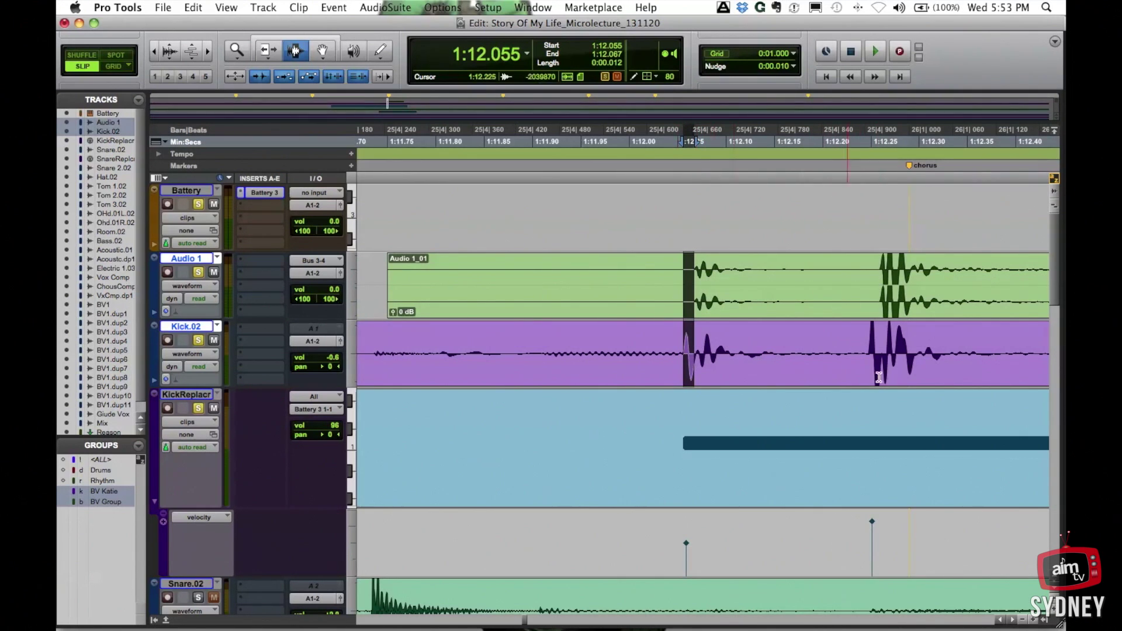
- Measure the next kick's lag with a 1:12.248 to 1:12.259 range (0.011 s)
left_click(865, 349)
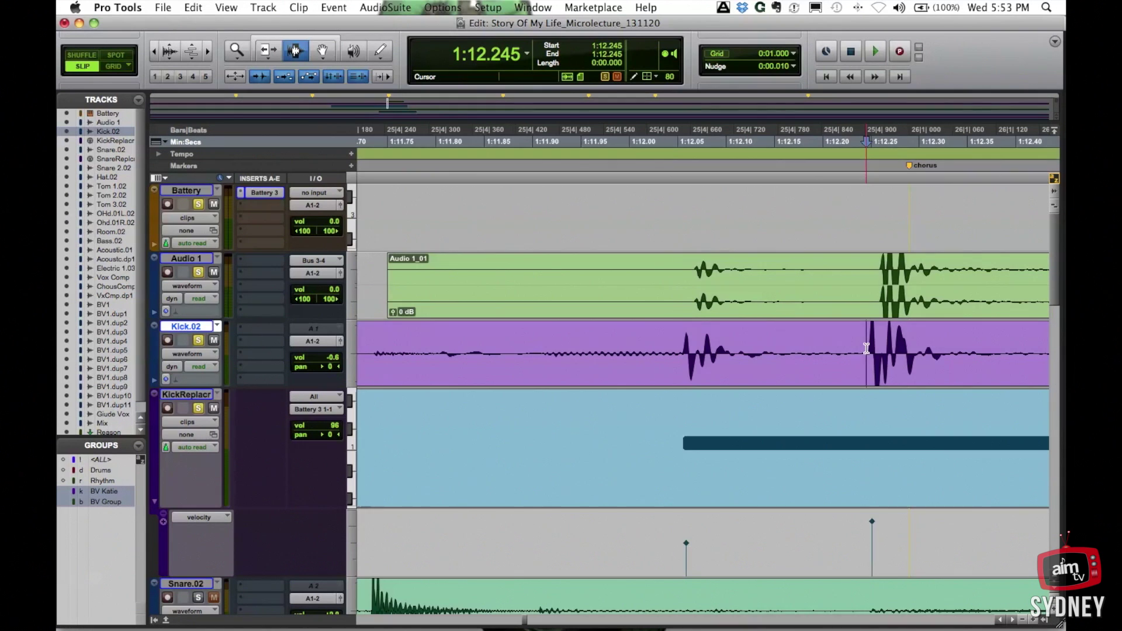
scroll(866, 348, "up", 3)
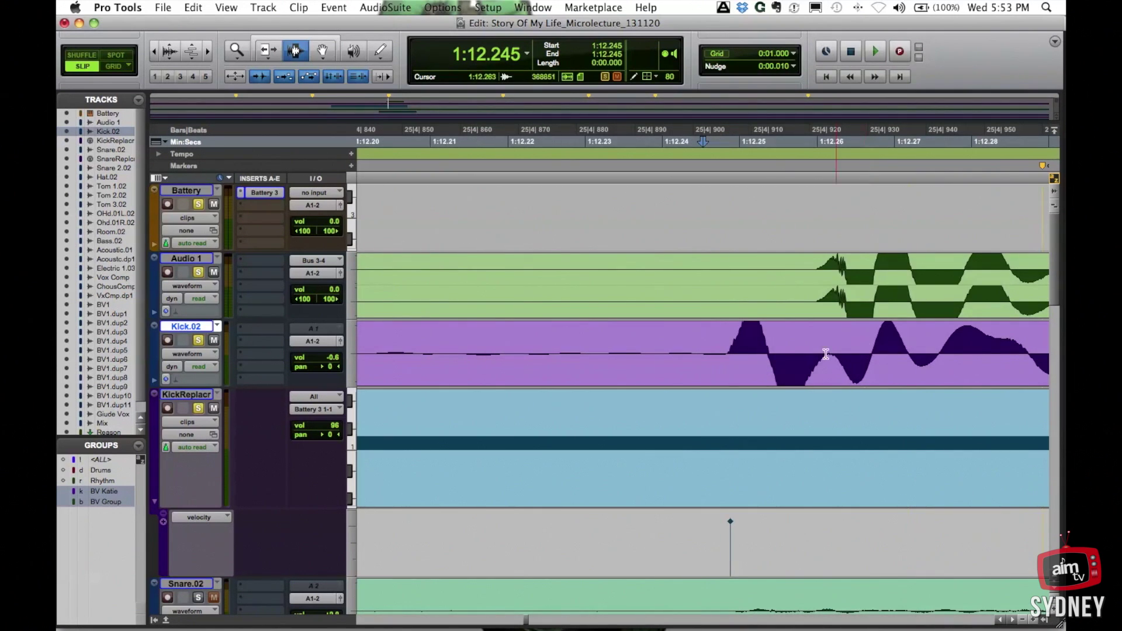
left_click_drag(727, 352, 813, 310)
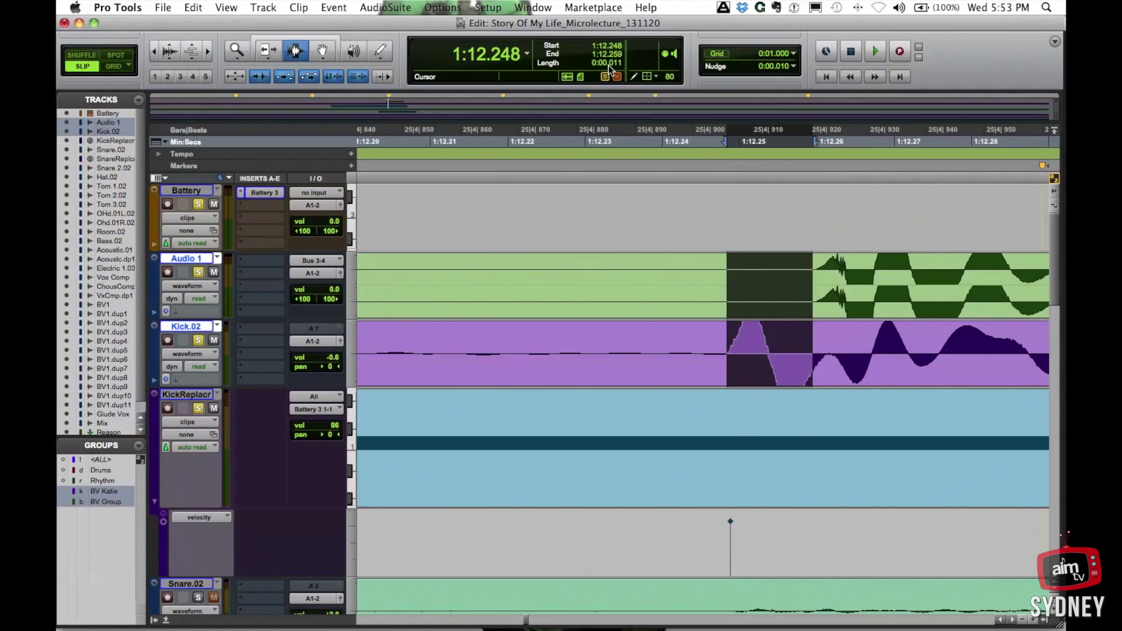
key("super+bracketright")
key("super+bracketright")
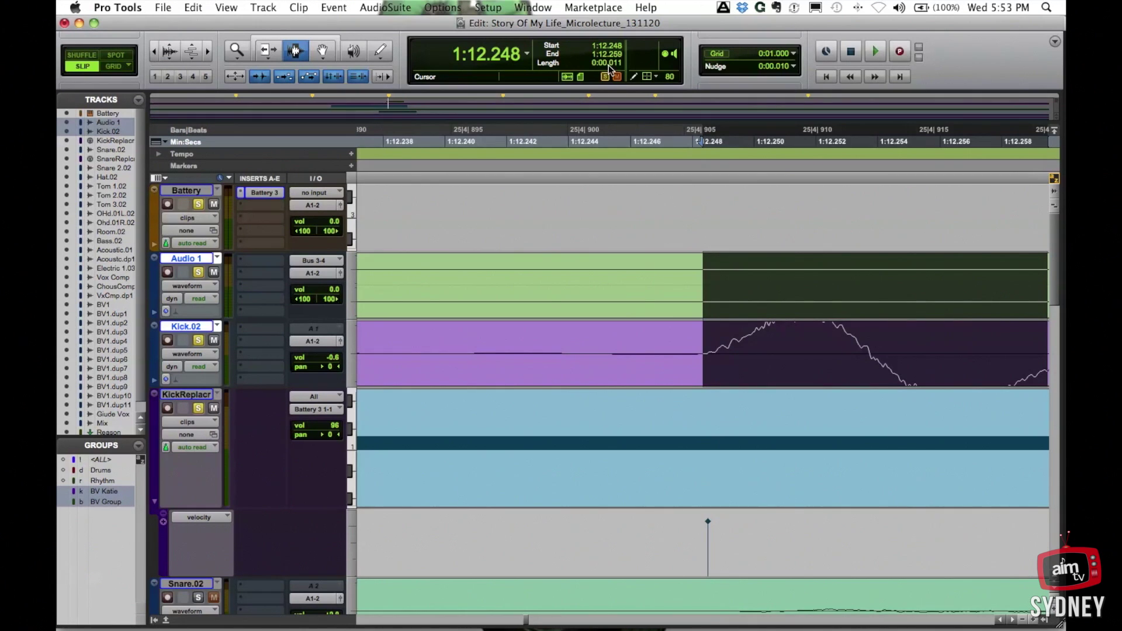
key("super+bracketleft")
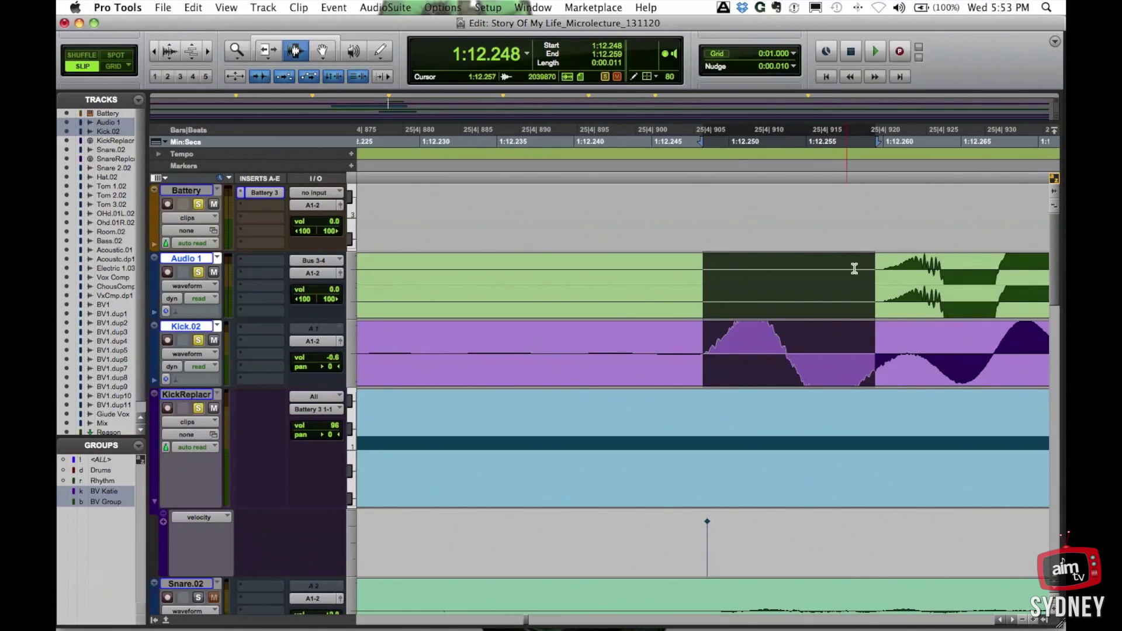
left_click_drag(873, 287, 882, 288)
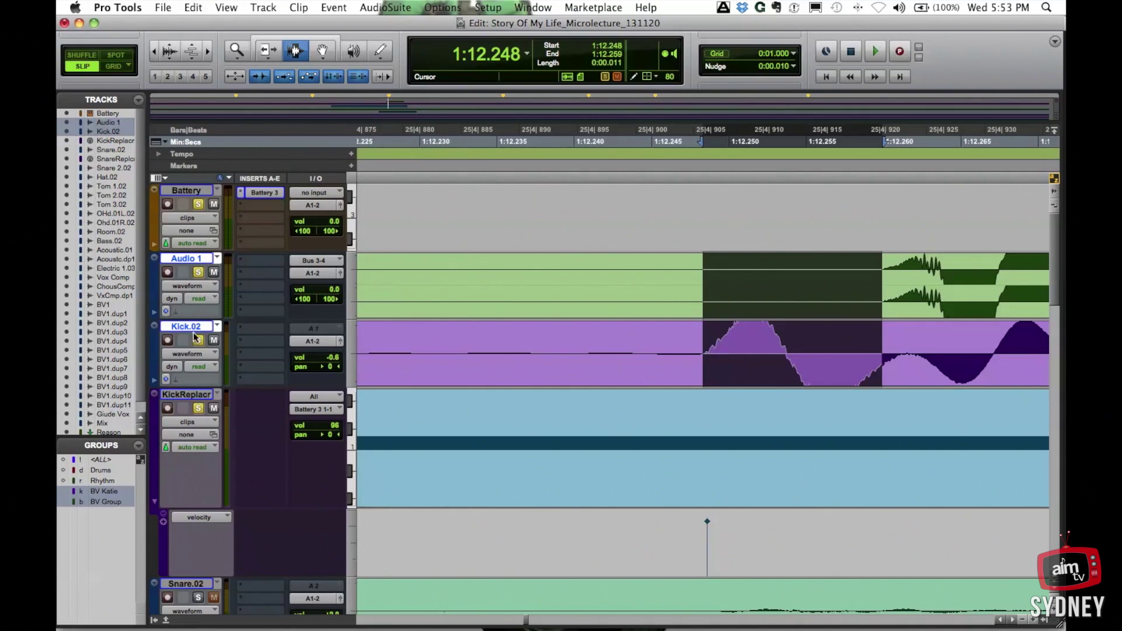
- Delete the Audio 1 track and its printed clip
key("p")
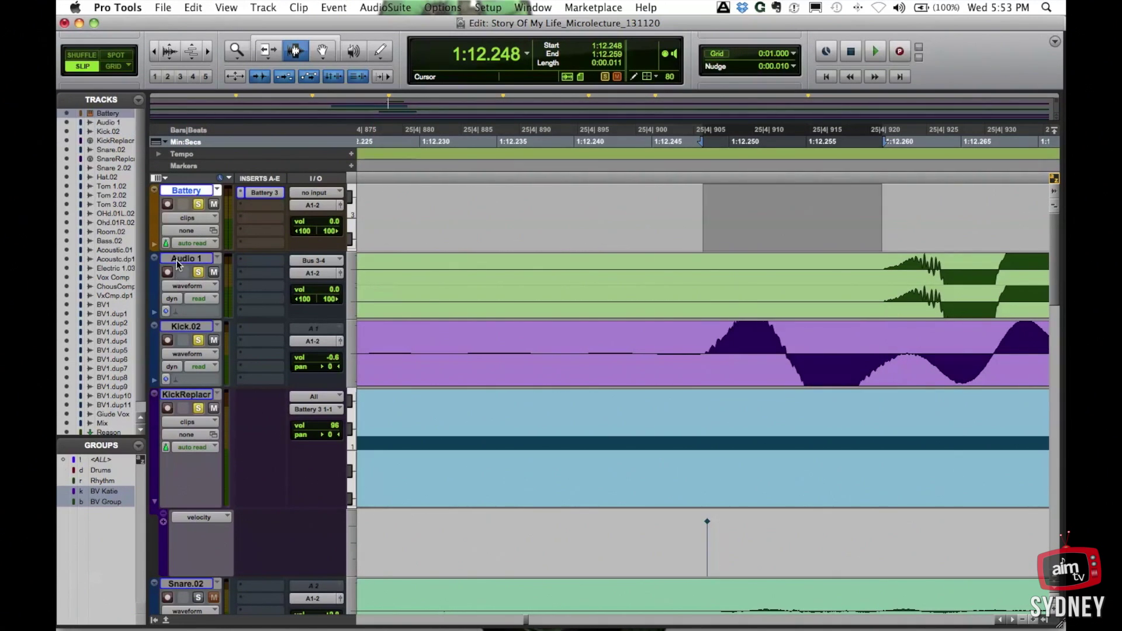
left_click(178, 261)
right_click(179, 261)
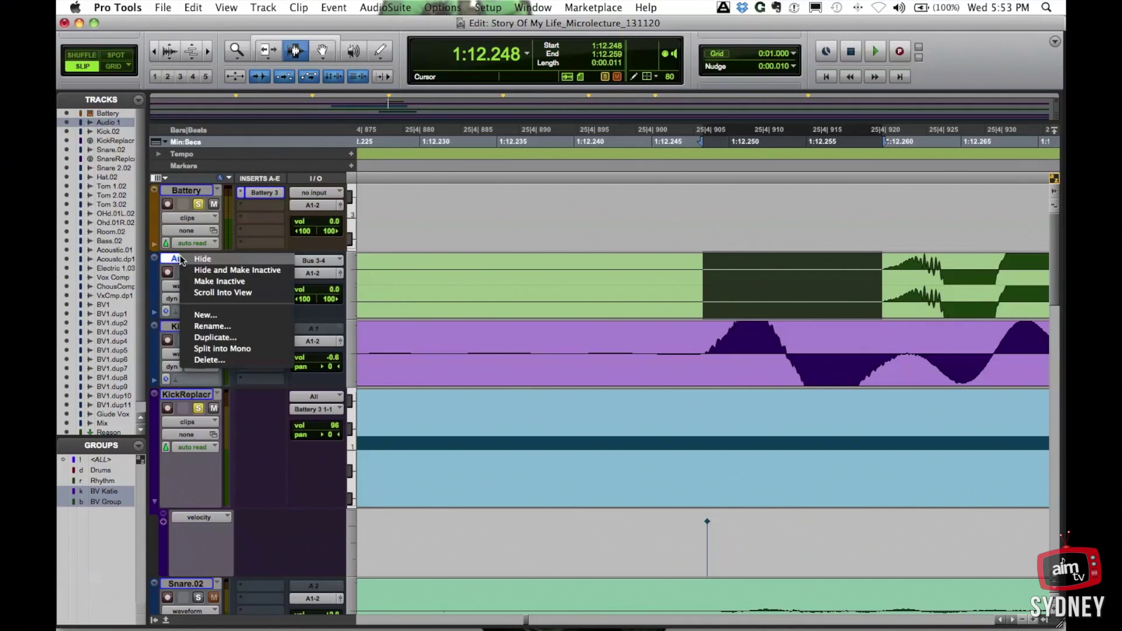
left_click(227, 360)
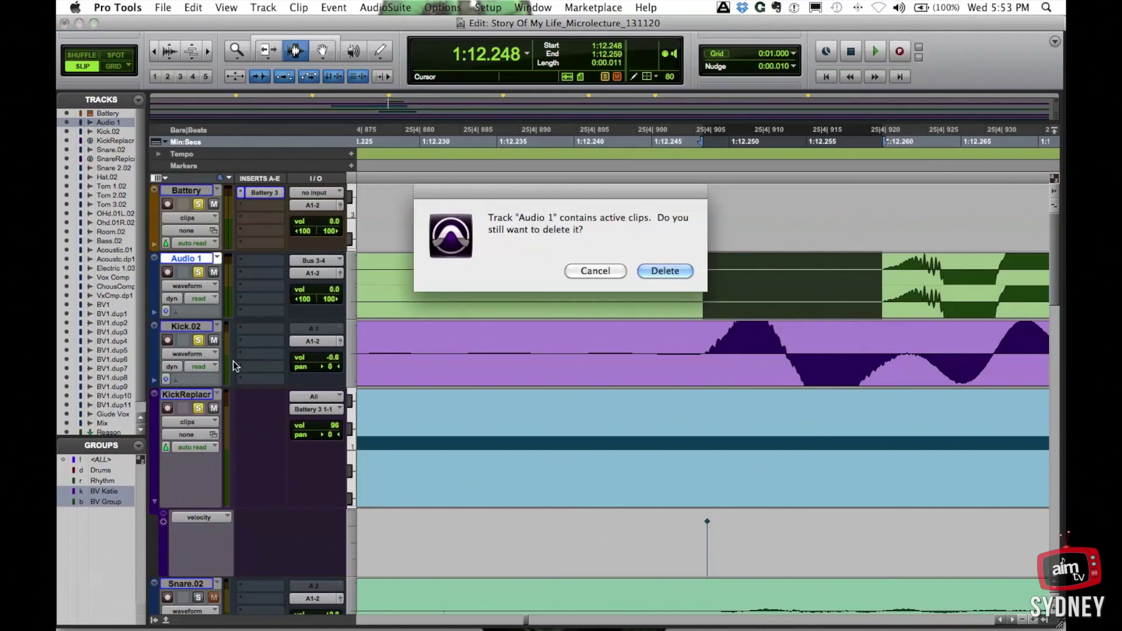
left_click(665, 271)
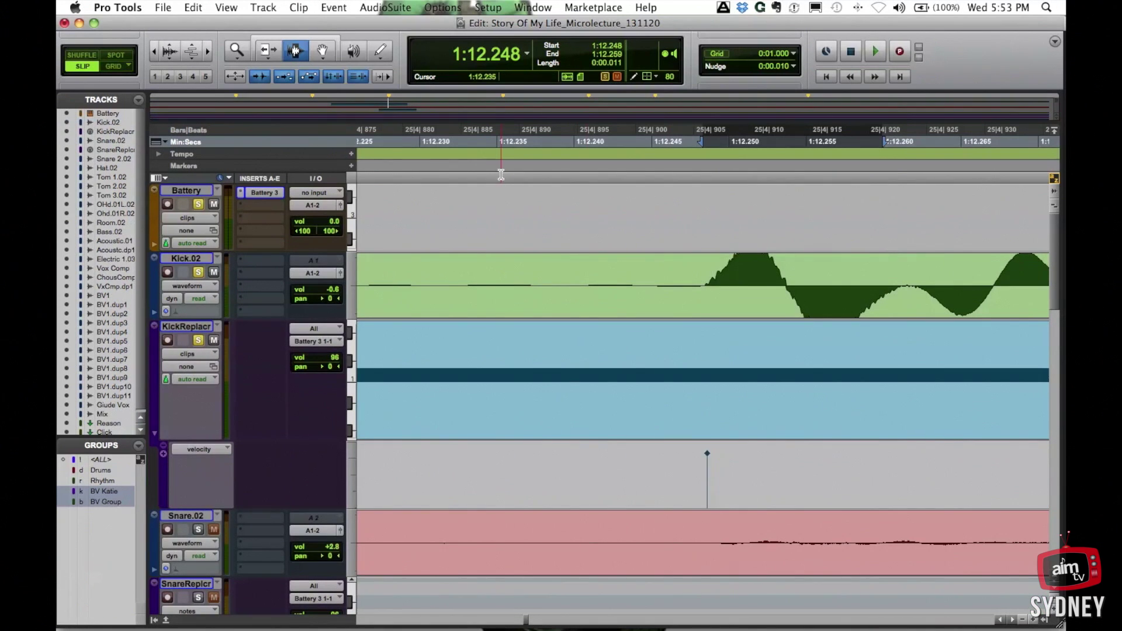
key("super+bracketleft")
key("super+bracketleft")
key("super+bracketleft")
key("super+bracketleft")
key("super+bracketleft")
key("super+bracketleft")
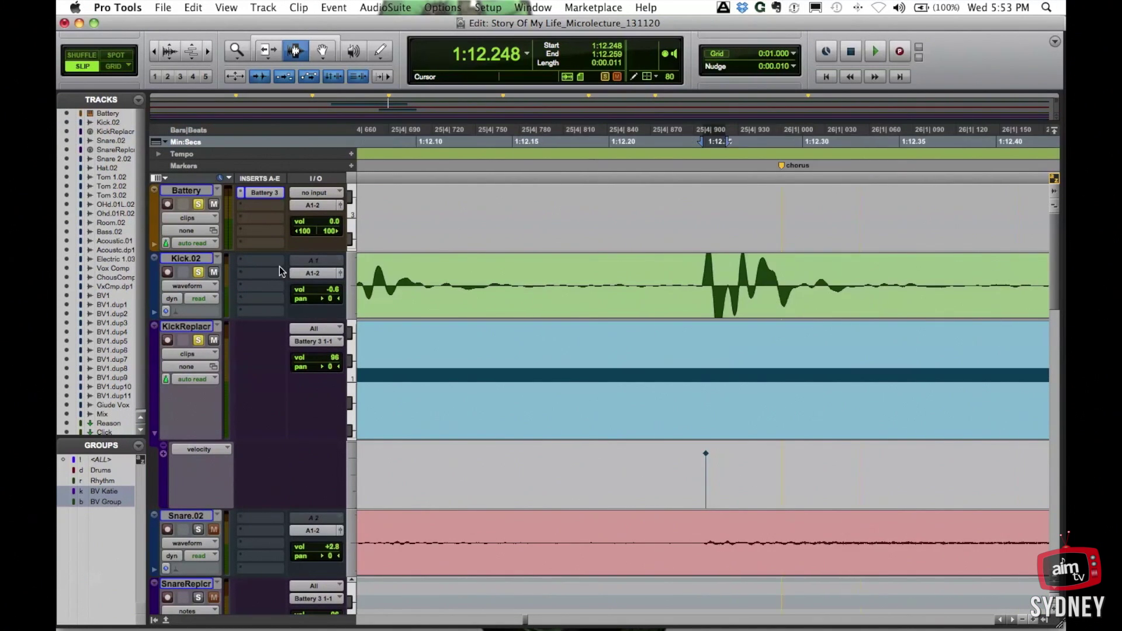
- Select KickReplacr and open Event > MIDI Track Offsets
left_click(195, 328)
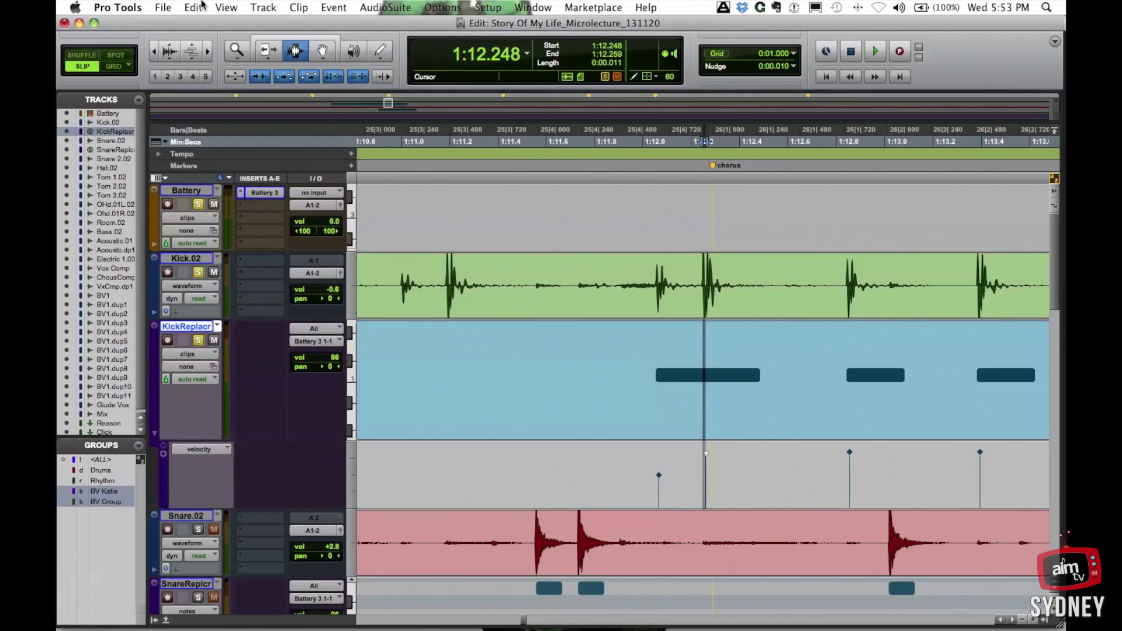
left_click(349, 7)
left_click(351, 72)
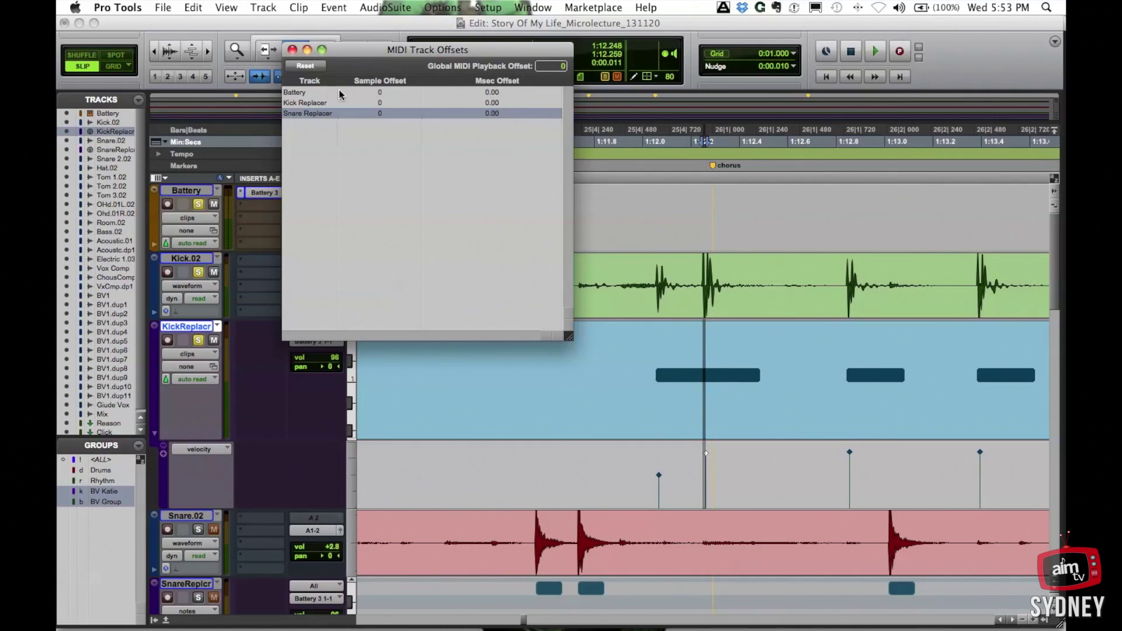
- Try Kick Replacer sample offsets of -500, then -495
left_click(306, 103)
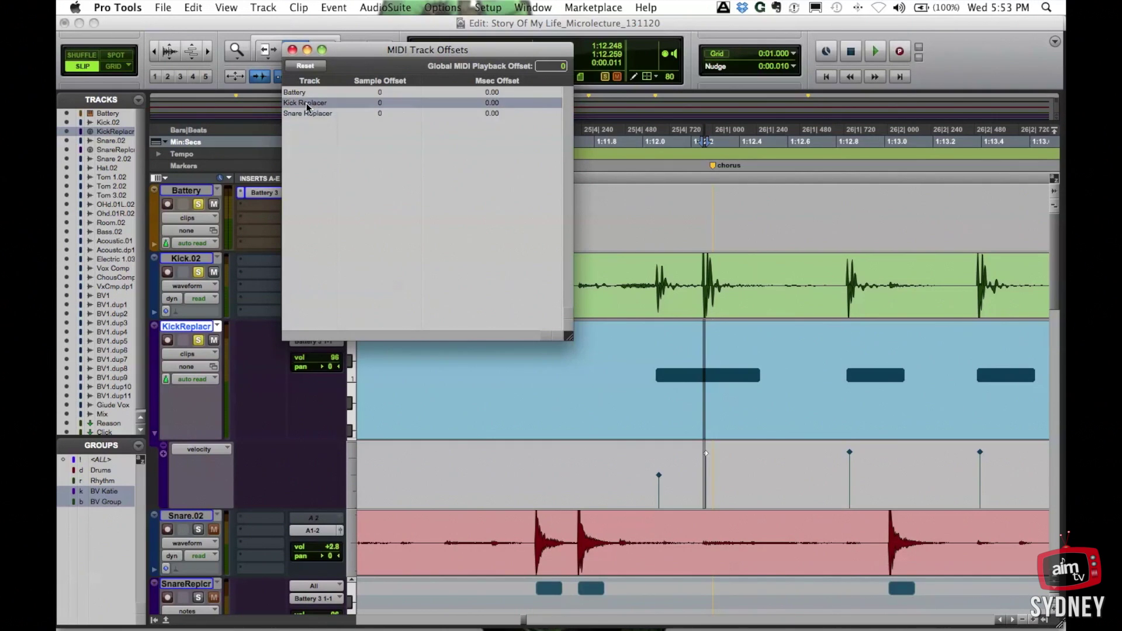
left_click(379, 104)
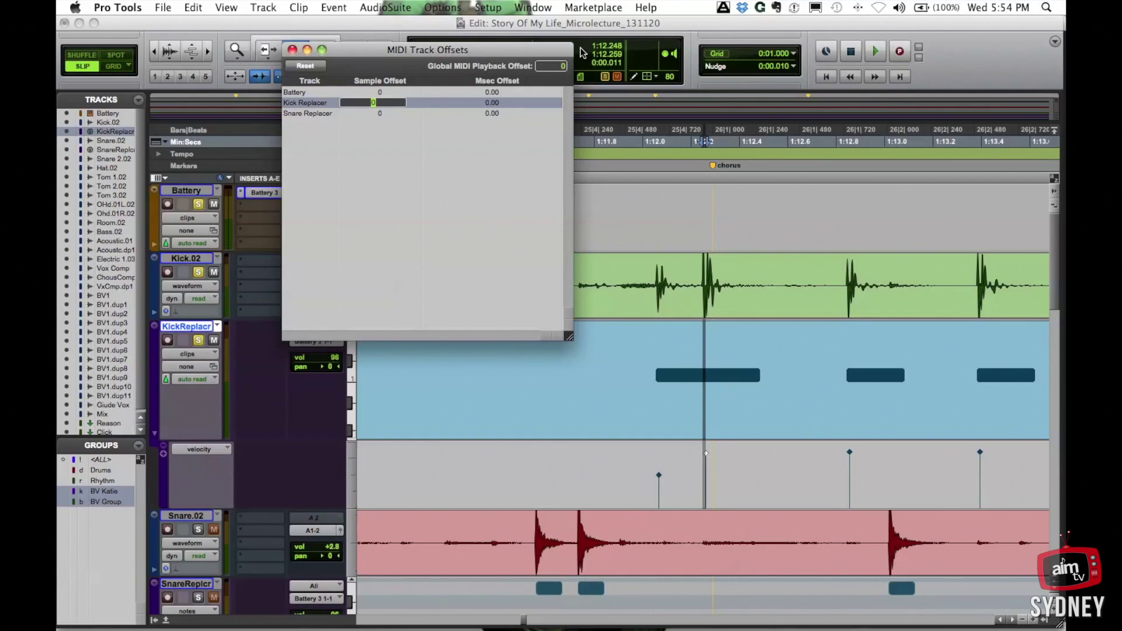
type("-500")
key("Return")
left_click(385, 103)
key("BackSpace")
type("-495")
key("Return")
left_click(394, 107)
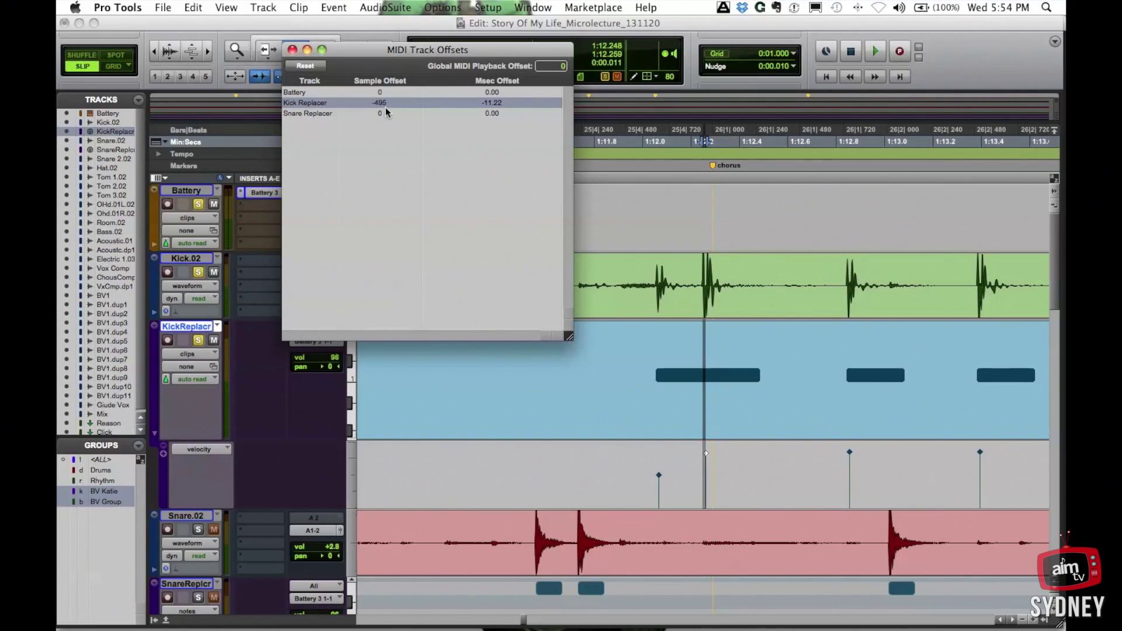
- Refine Kick Replacer's offset via -490 to a final -485 samples (-11.00 ms)
left_click(390, 102)
key("BackSpace")
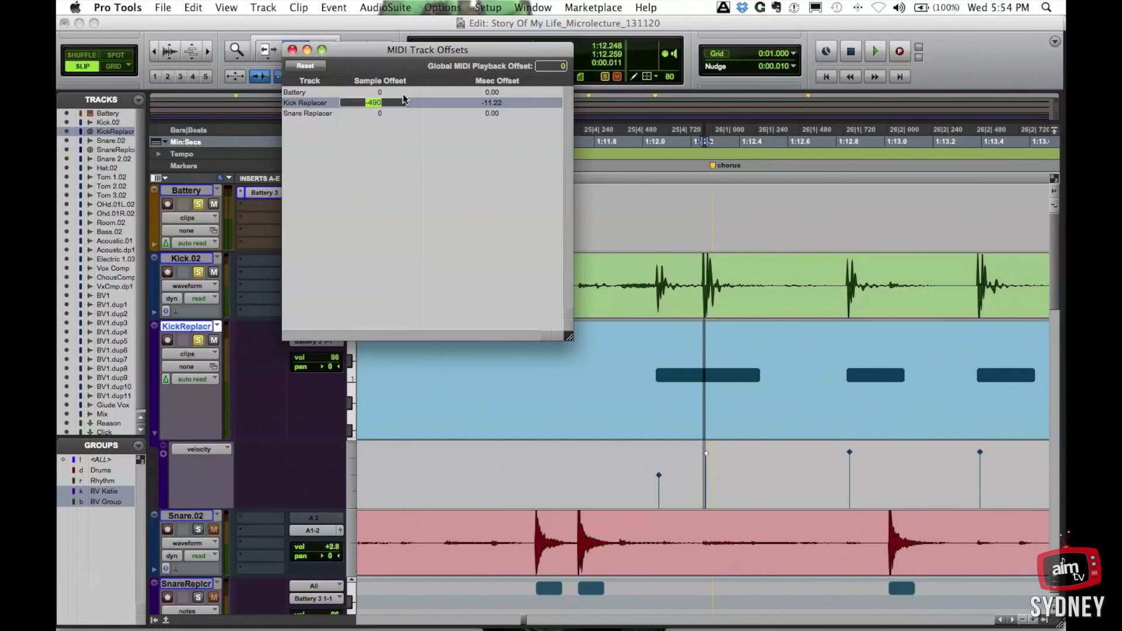
key("Return")
key("BackSpace")
key("Return")
key("Tab")
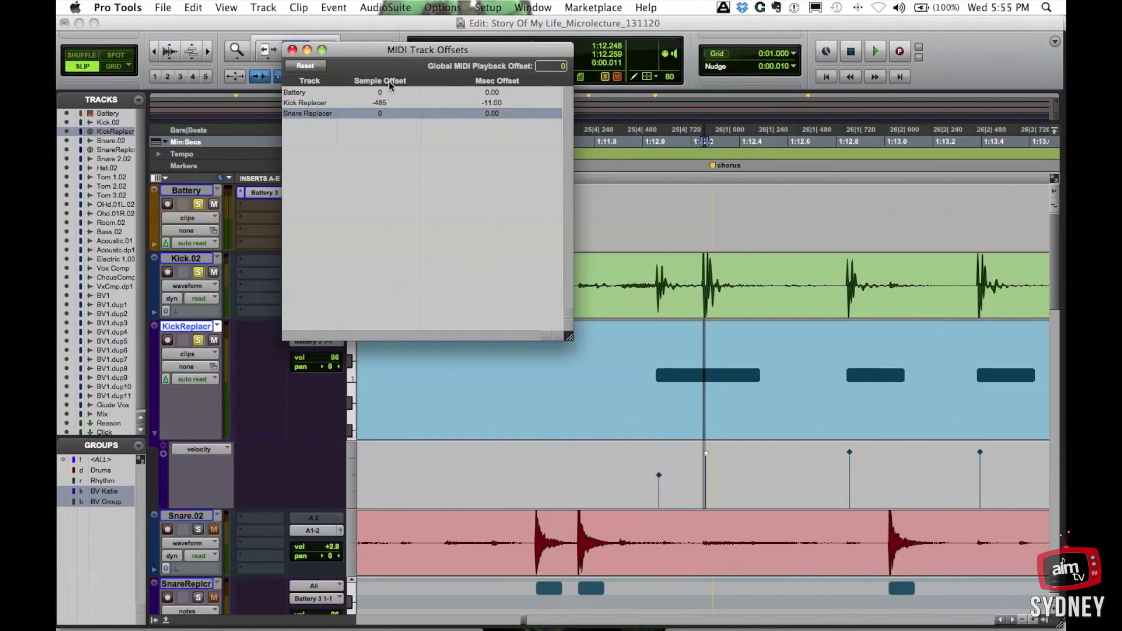
- Close the offsets window and play the offset kick notes from just before the chorus
left_click(292, 49)
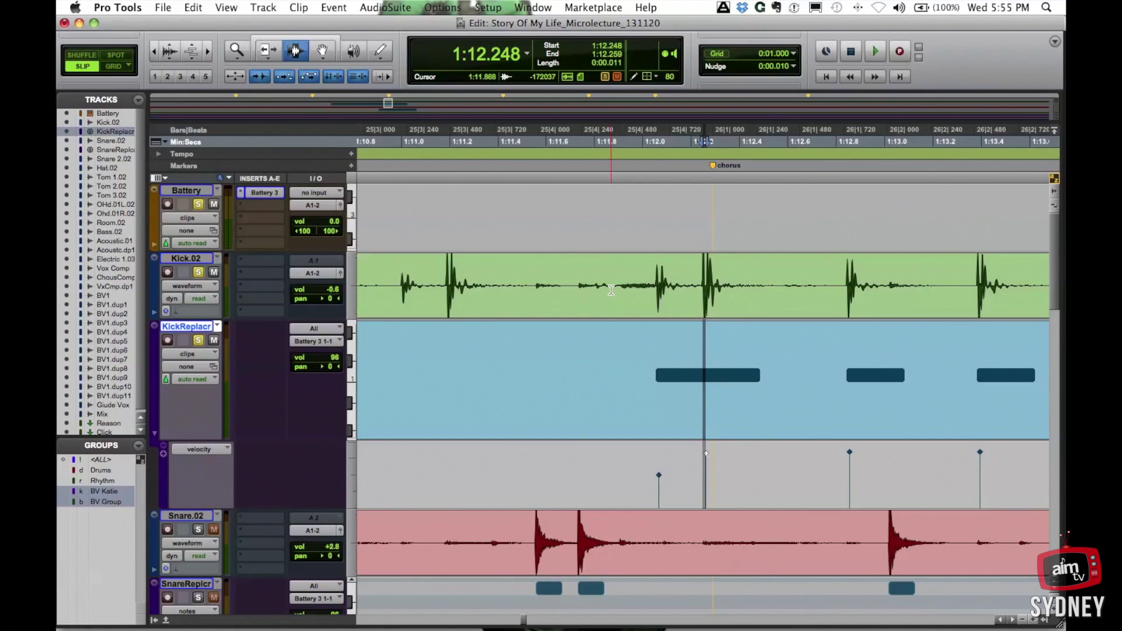
key("super+bracketleft")
key("super+bracketleft")
key("super+bracketleft")
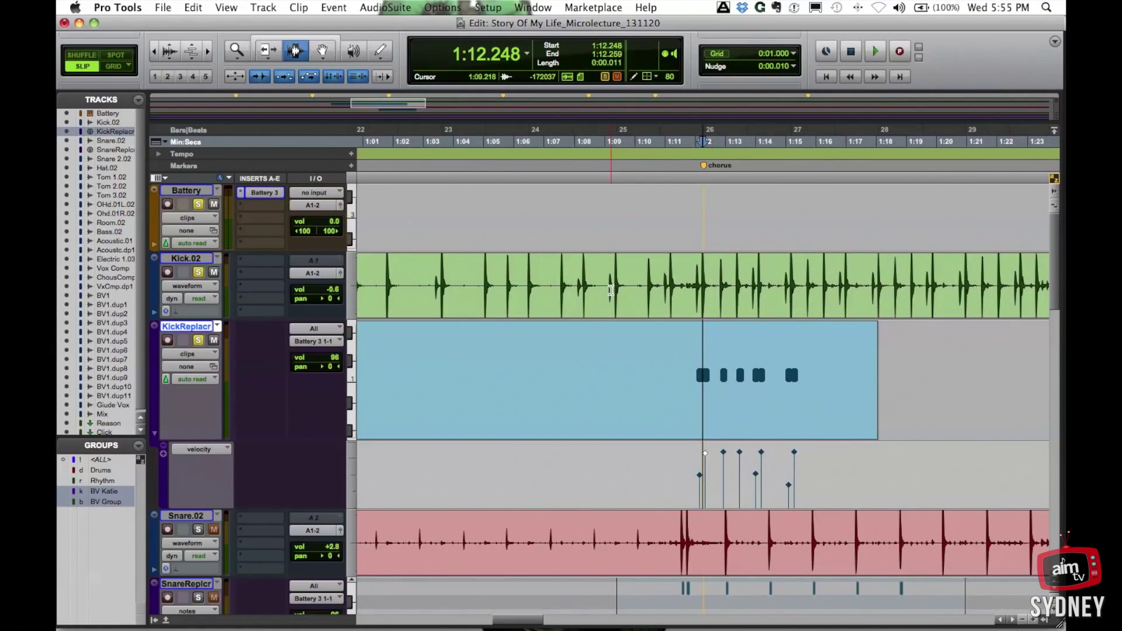
left_click(683, 358)
key("space")
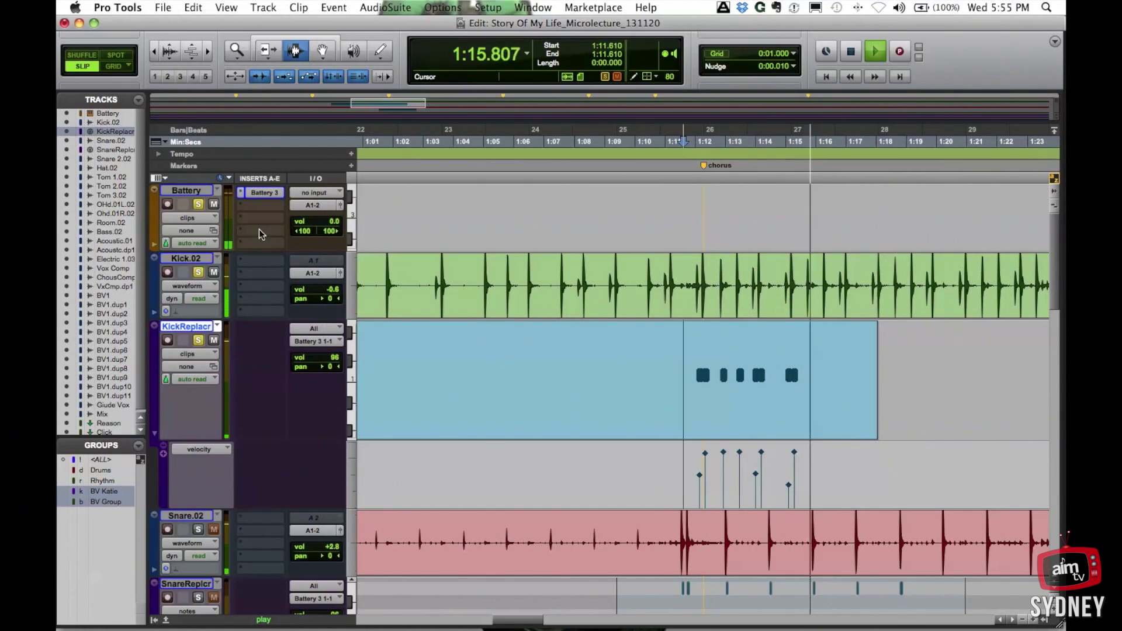
key("space")
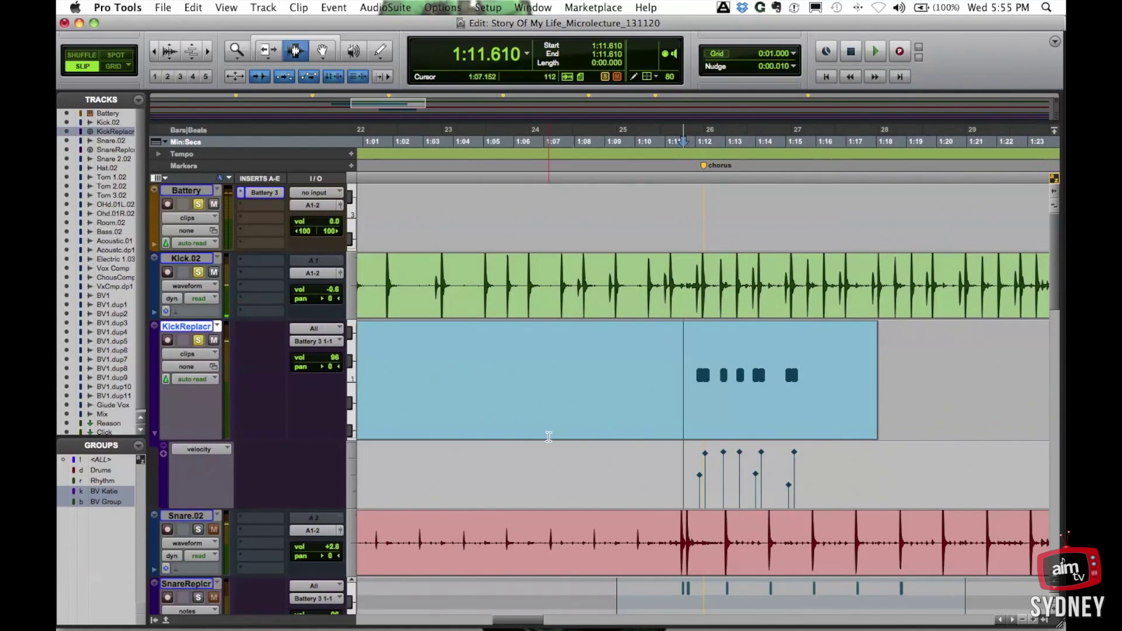
- Select the whole KickReplacer clip, then the SnareReplcr track
double_click(692, 388)
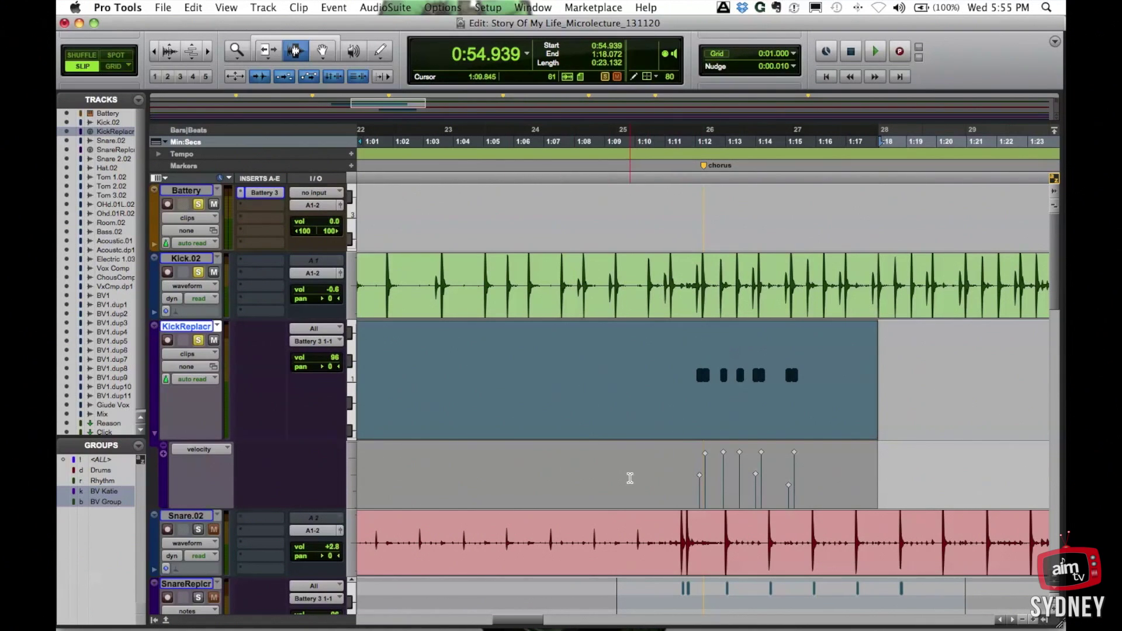
scroll(631, 466, "down", 3)
left_click(184, 517)
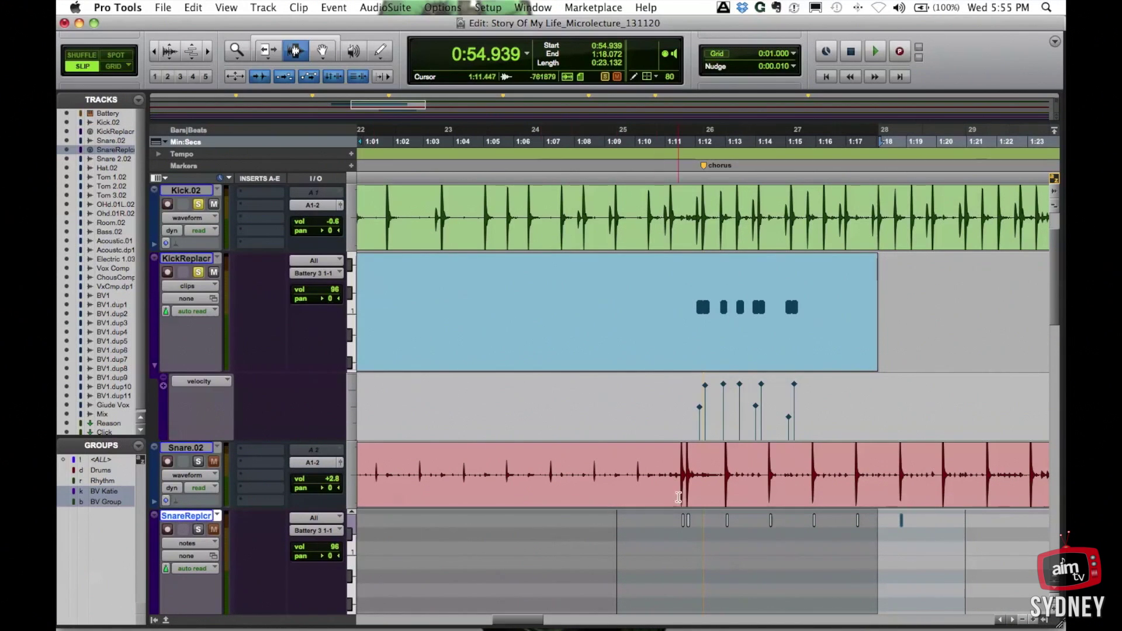
scroll(199, 208, "up", 3)
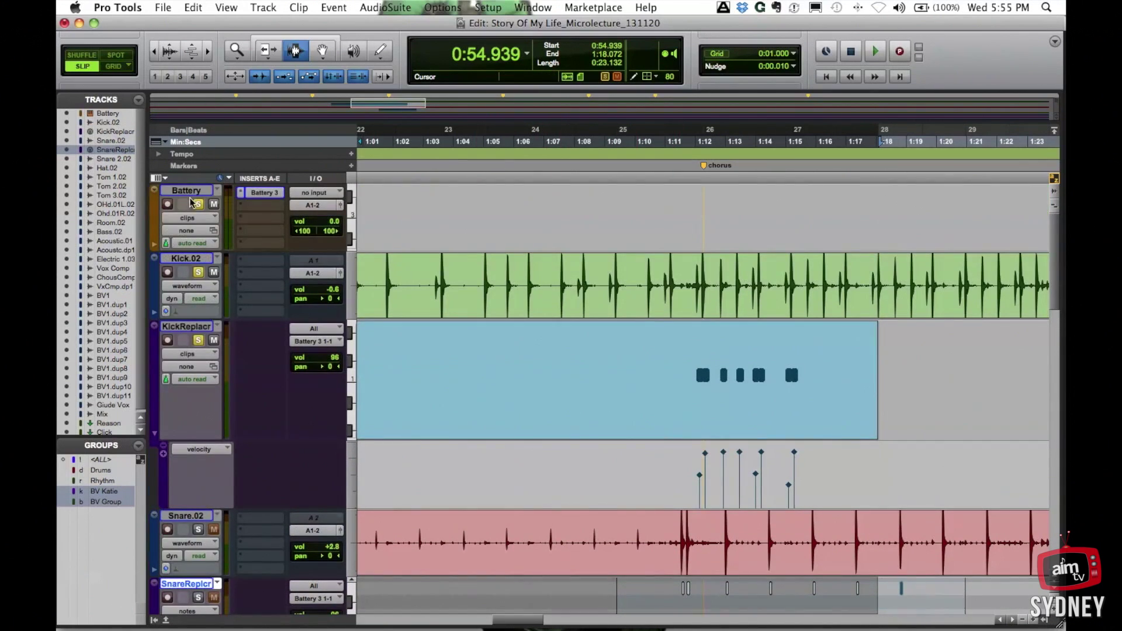
- Enter a -485-sample offset for Snare Replacer in Event > MIDI Track Offsets
left_click(263, 9)
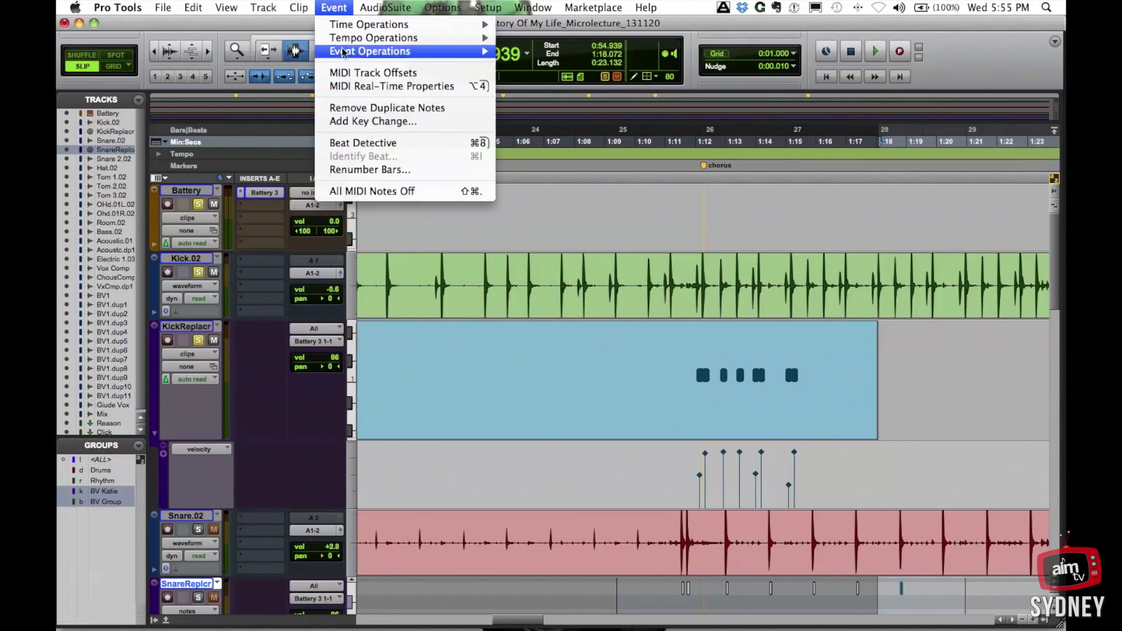
left_click(348, 73)
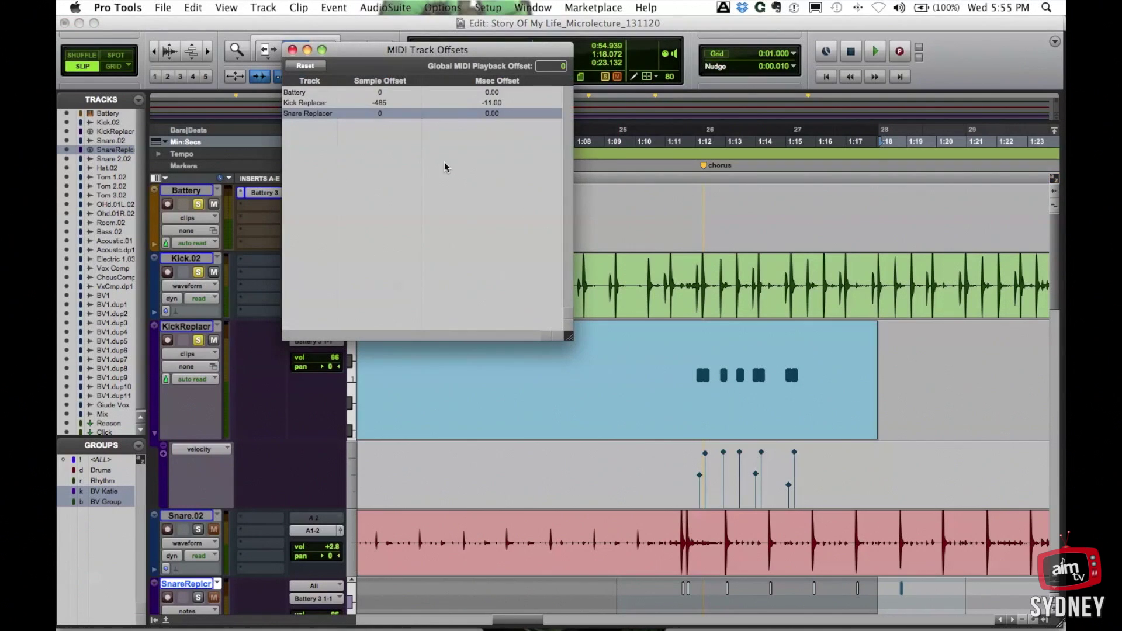
left_click(384, 112)
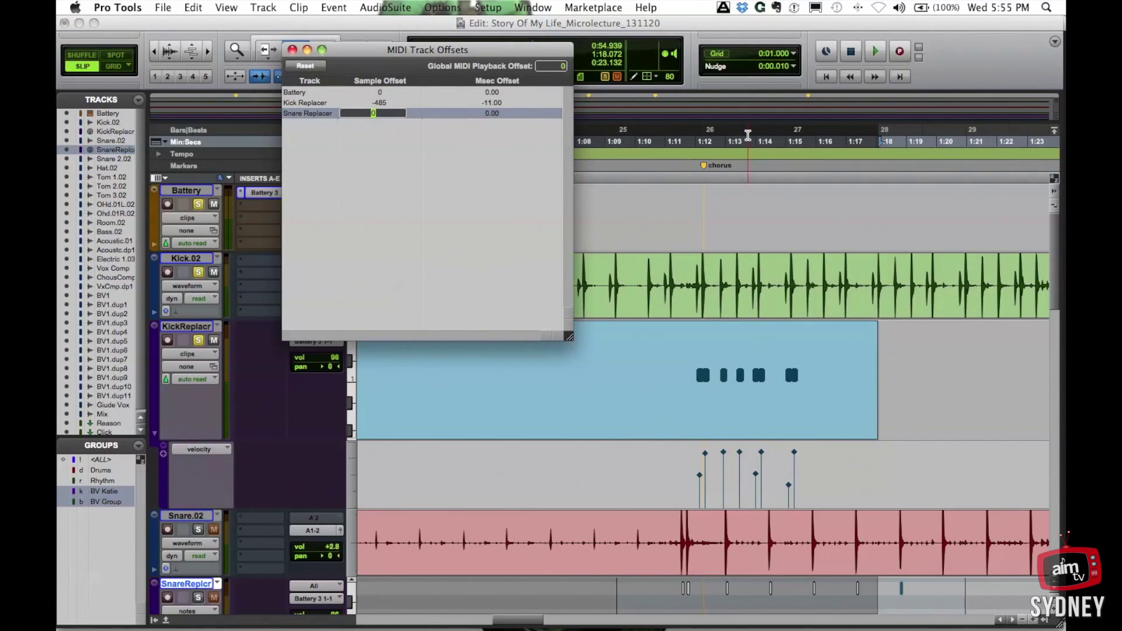
type("-485")
key("Return")
left_click(435, 177)
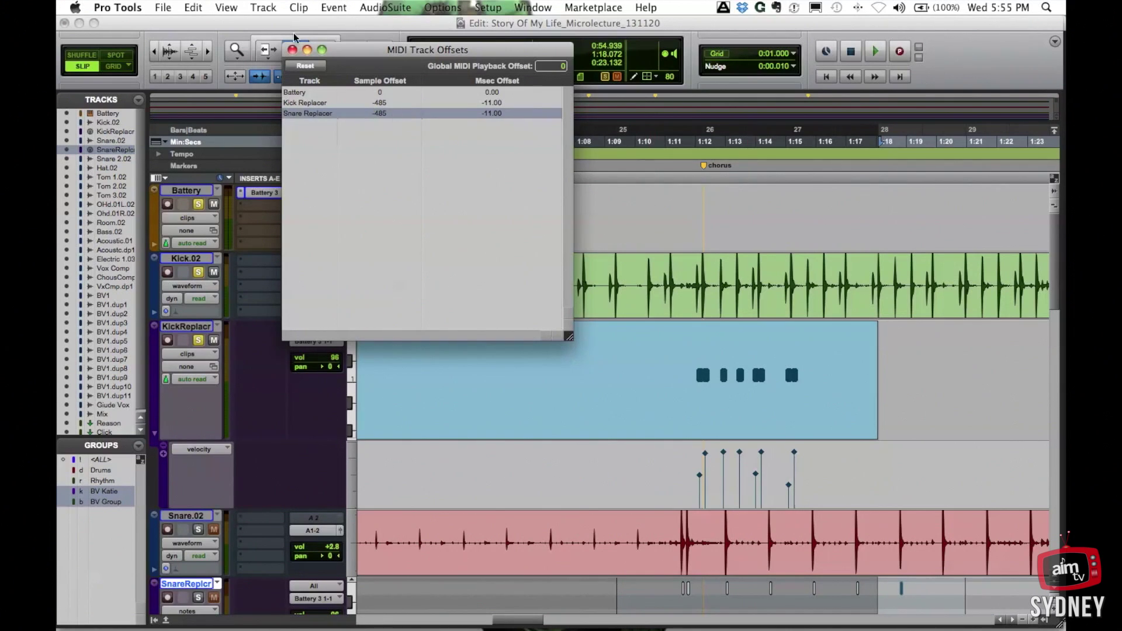
- Close the offsets window, unsolo KickReplcr, and play from 1:11.540 with the full kit
left_click(292, 50)
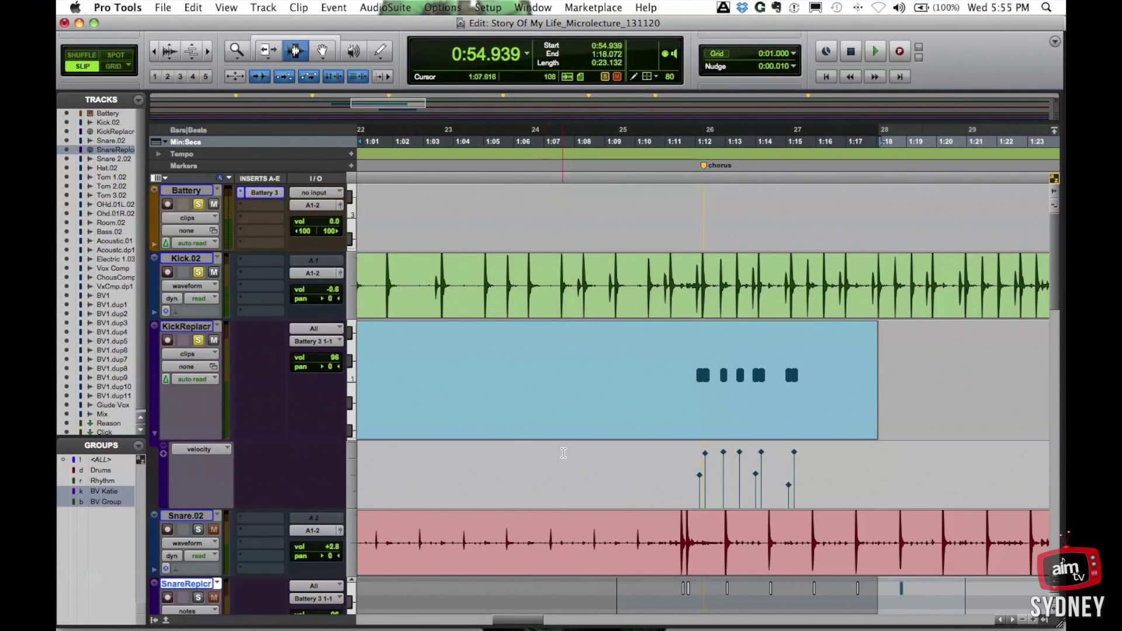
scroll(561, 451, "down", 4)
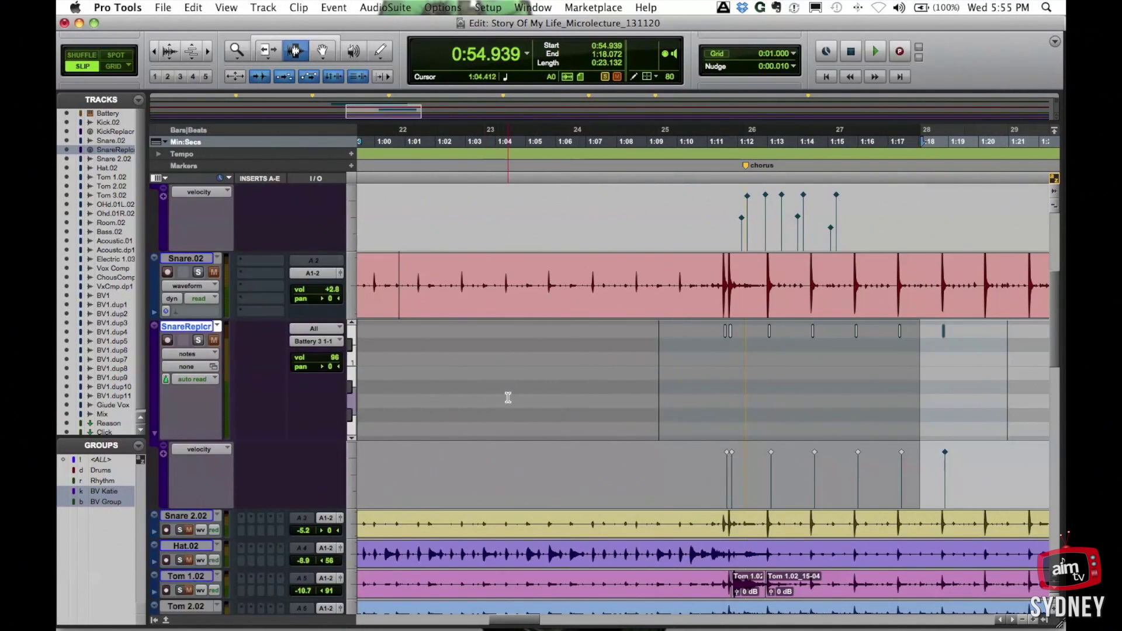
scroll(578, 397, "up", 4)
left_click(723, 351)
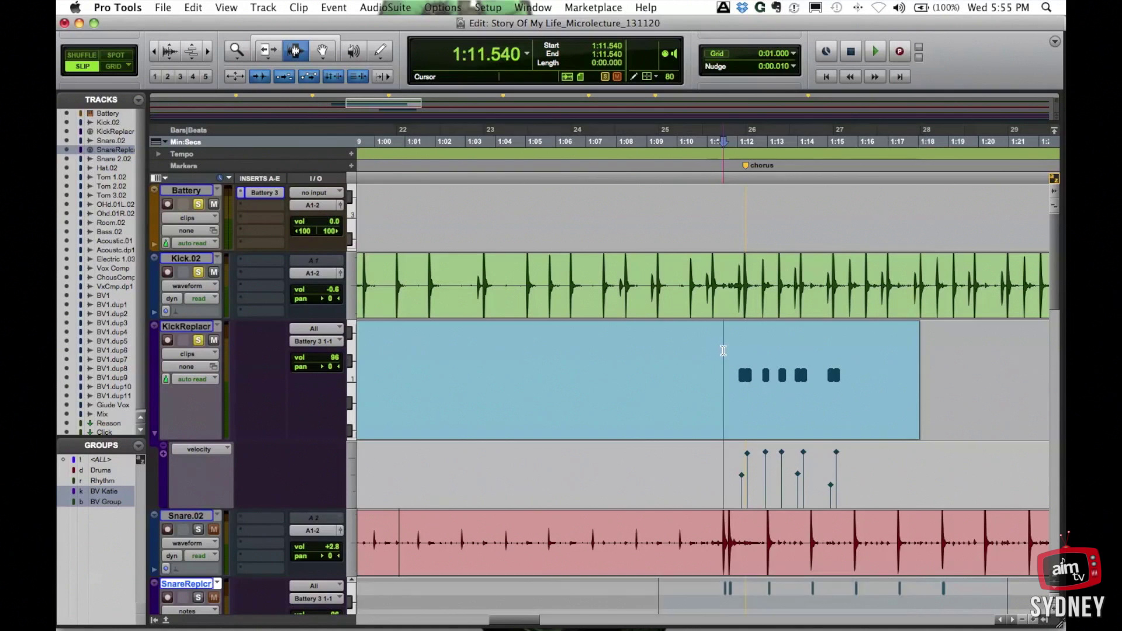
left_click(198, 342)
key("space")
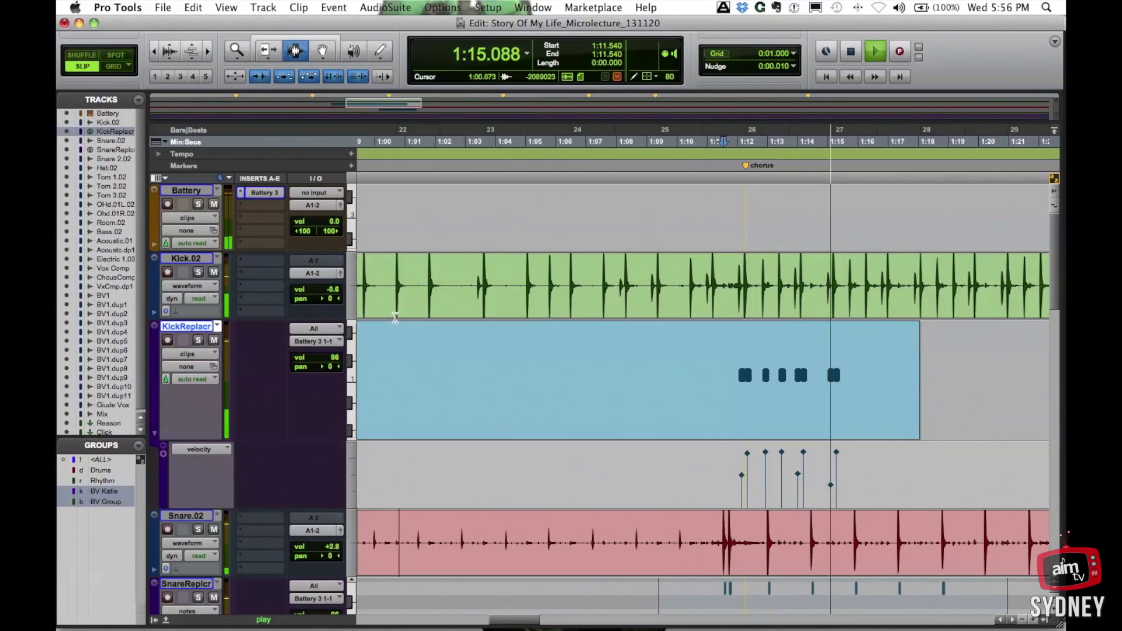
scroll(392, 315, "down", 2)
scroll(510, 326, "down", 3)
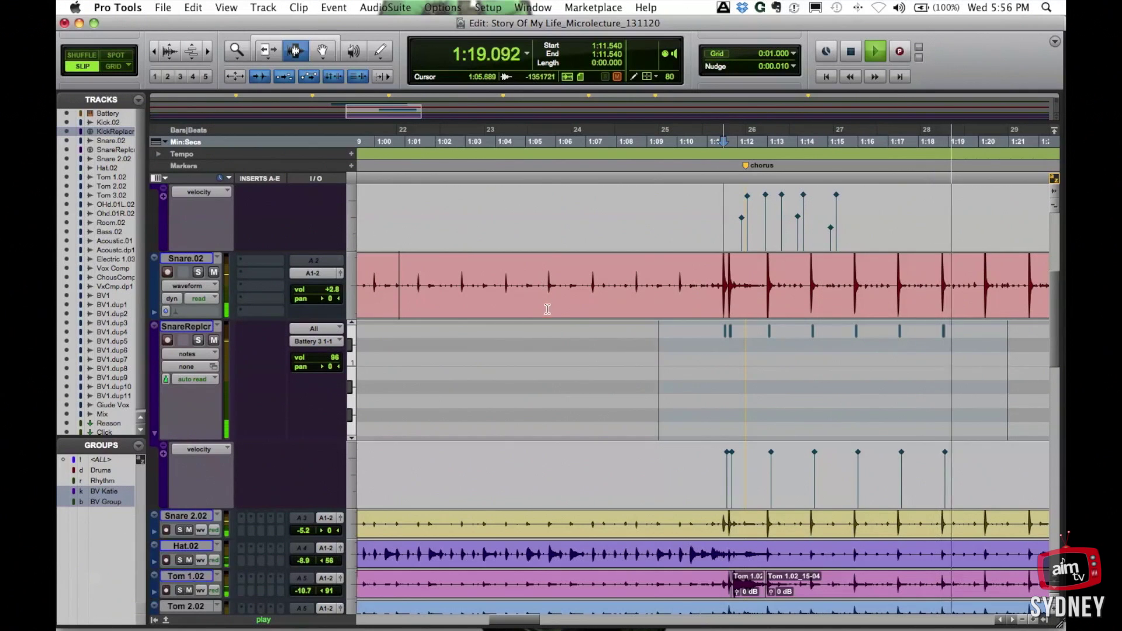
key("space")
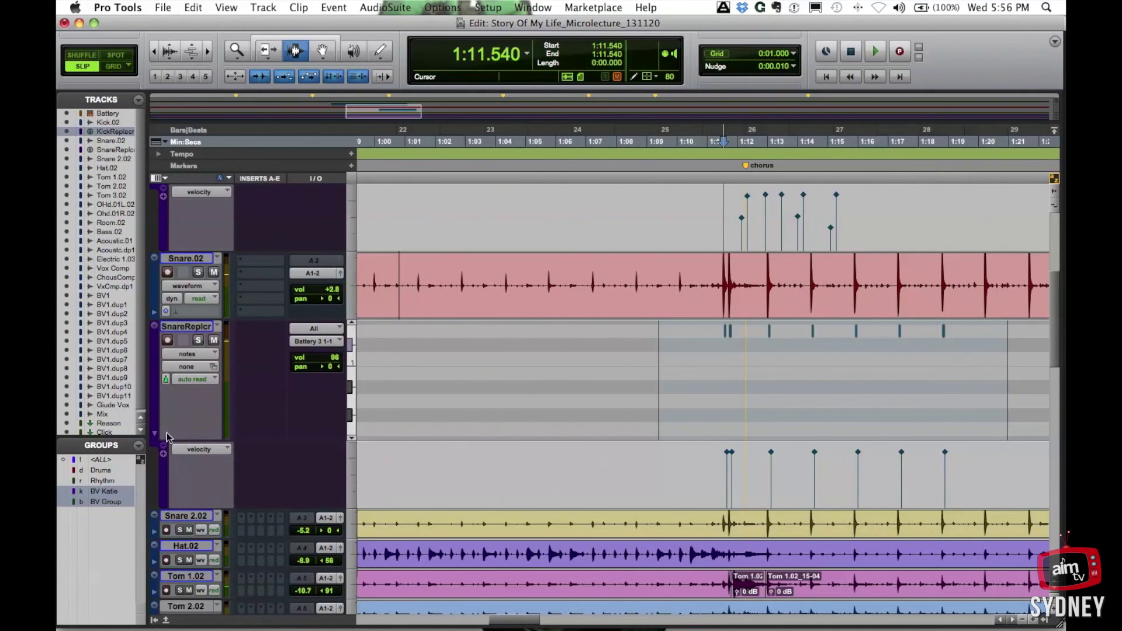
- Collapse SnareReplcr's velocity lane, leaving its track height unchanged
left_click(157, 433)
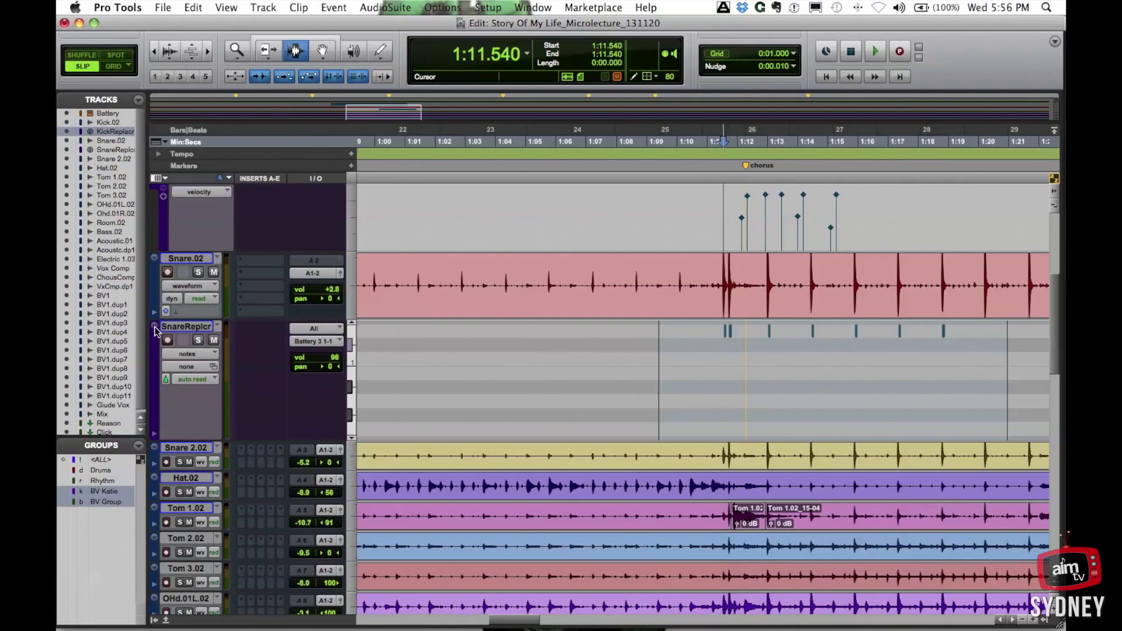
left_click(156, 331)
left_click(170, 340)
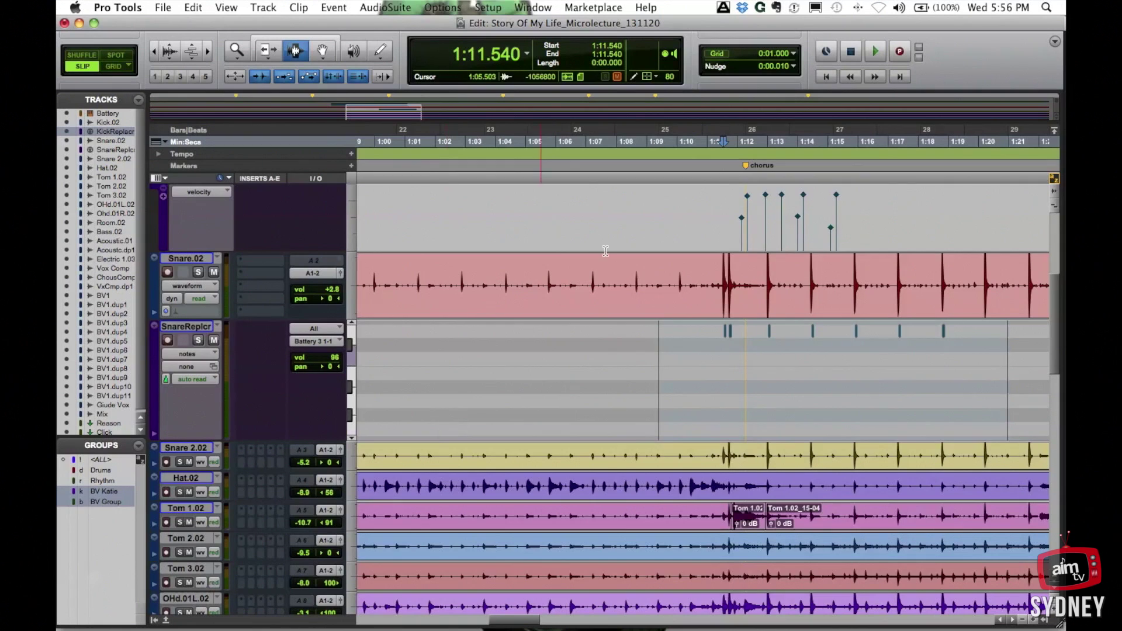
- Switch to the Grabber (F8) and select the first kick note at velocity 63
scroll(759, 351, "up", 3)
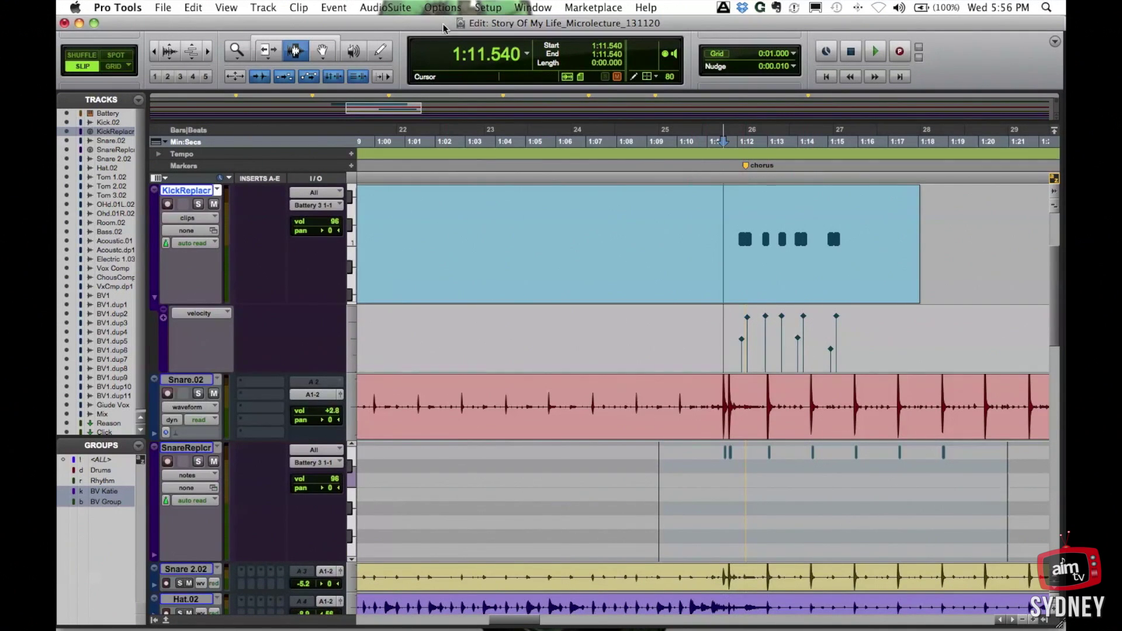
key("F8")
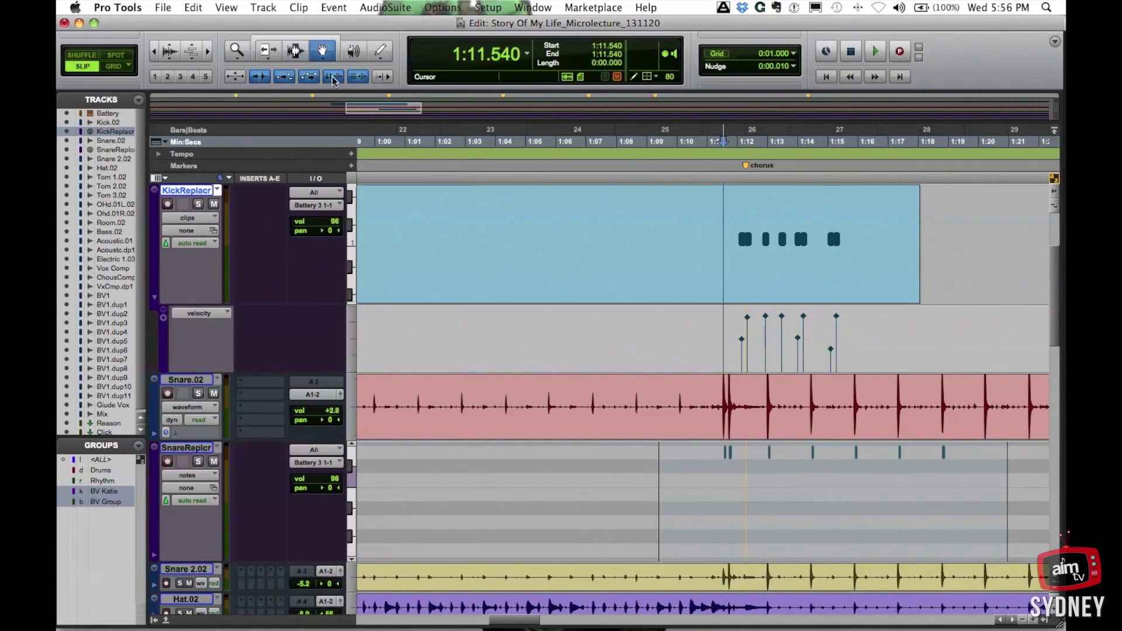
left_click(741, 340)
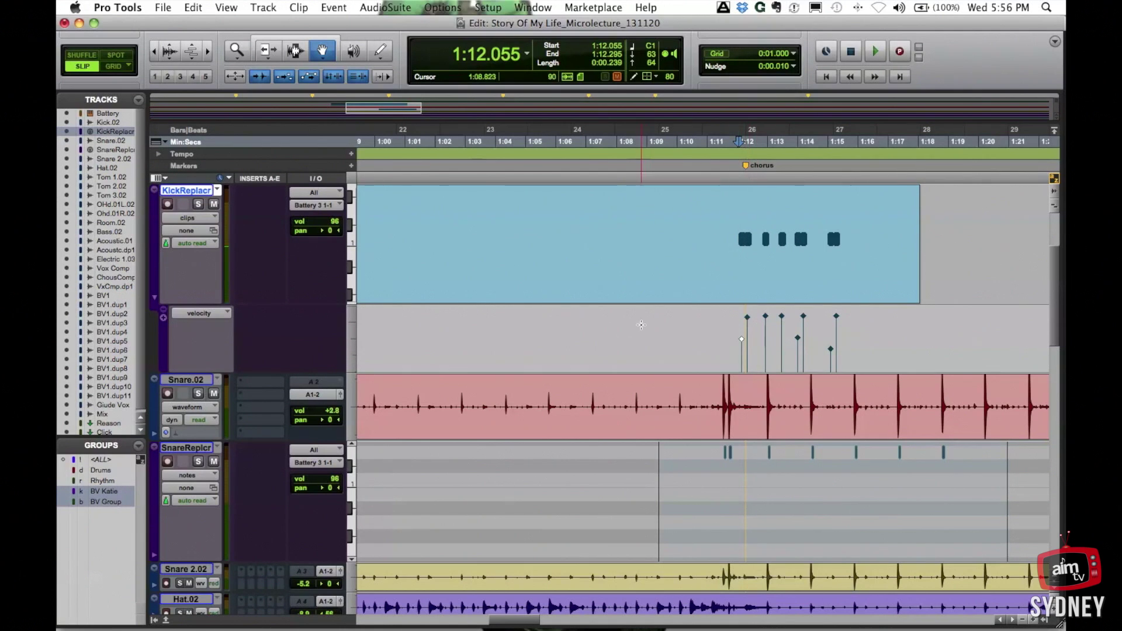
scroll(628, 325, "up", 3)
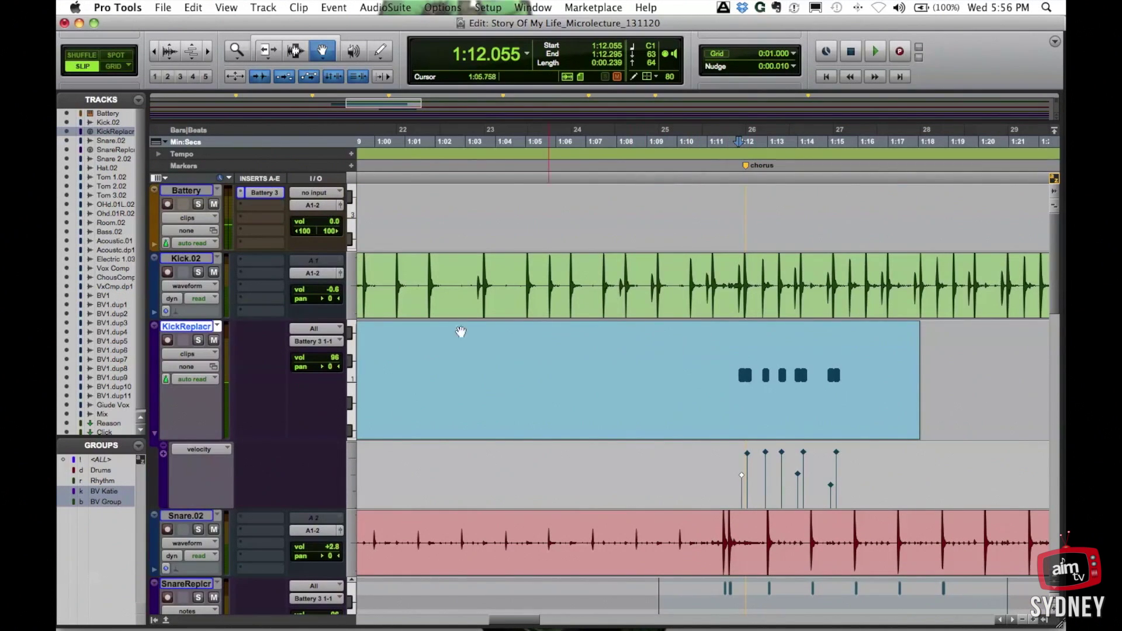
left_click(280, 193)
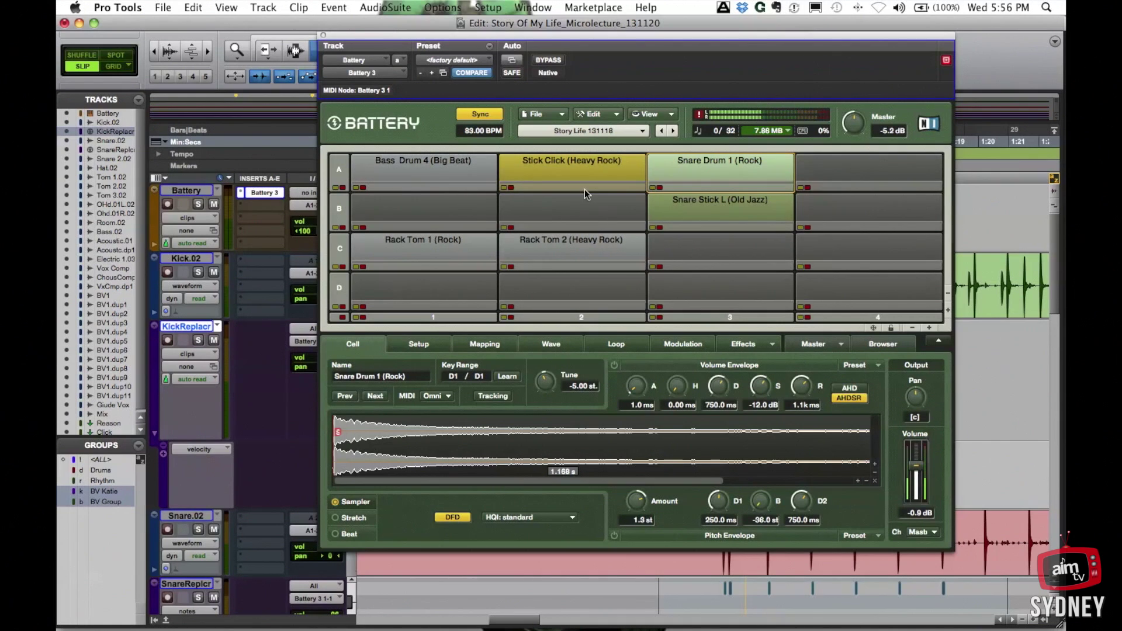
left_click(570, 170)
left_click(713, 169)
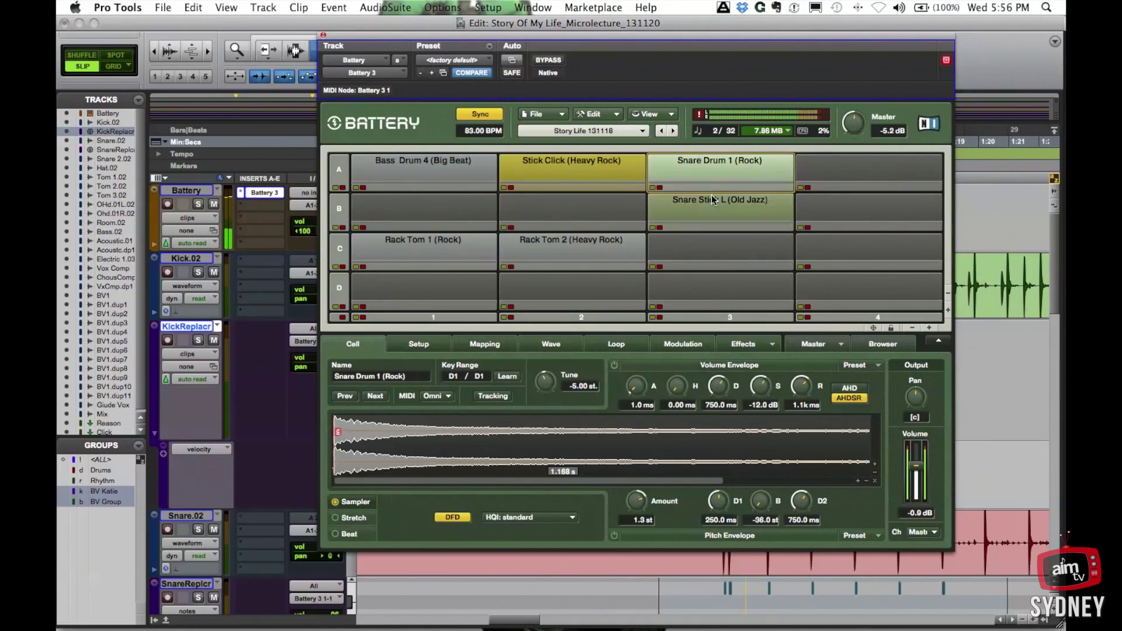
left_click(712, 202)
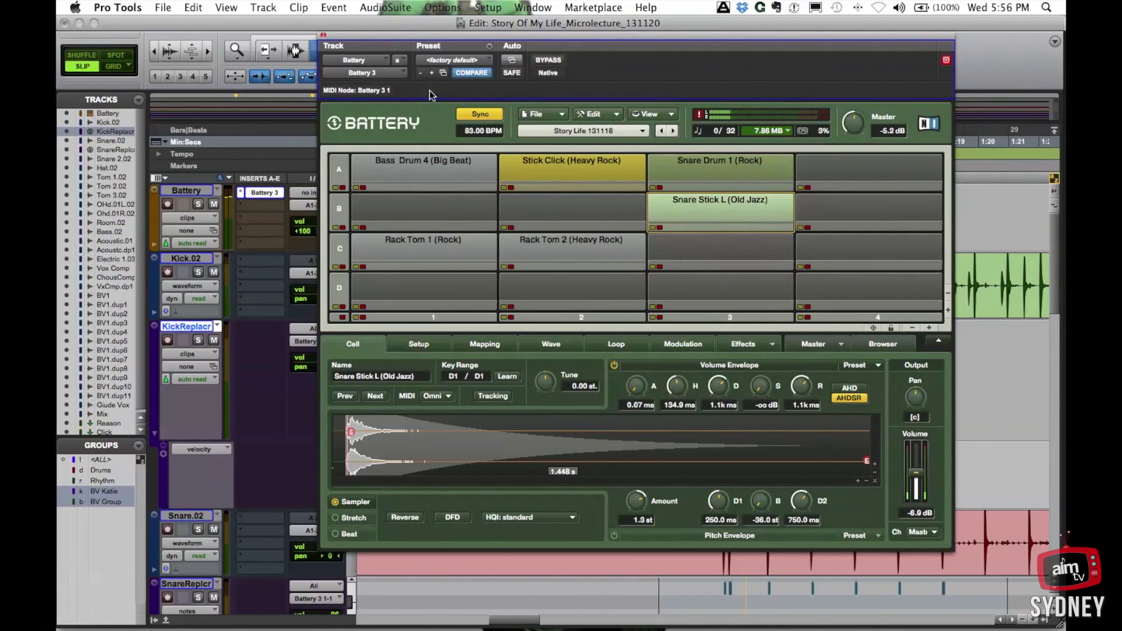
left_click(323, 37)
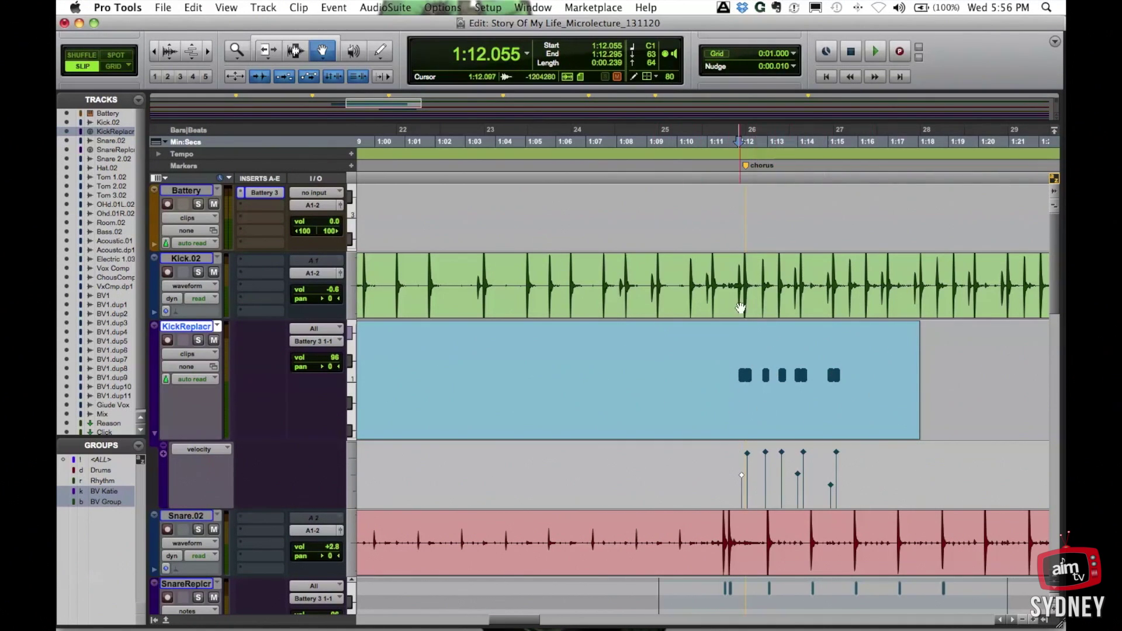
- Collapse the KickReplcr track's velocity lane to show only its notes
scroll(719, 372, "down", 3)
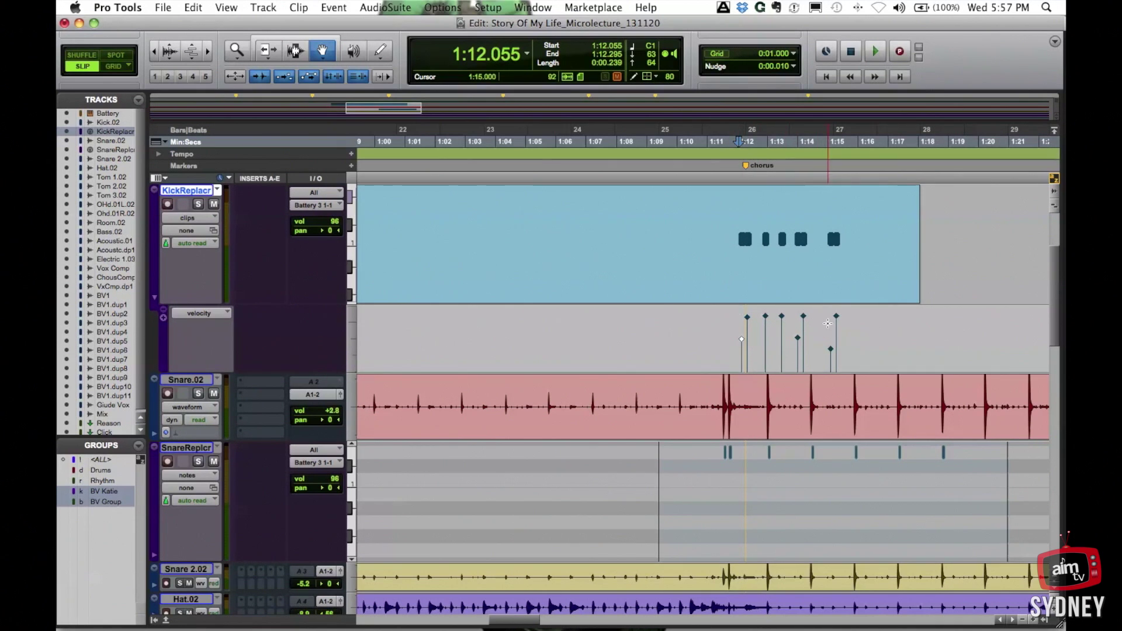
scroll(754, 389, "down", 3)
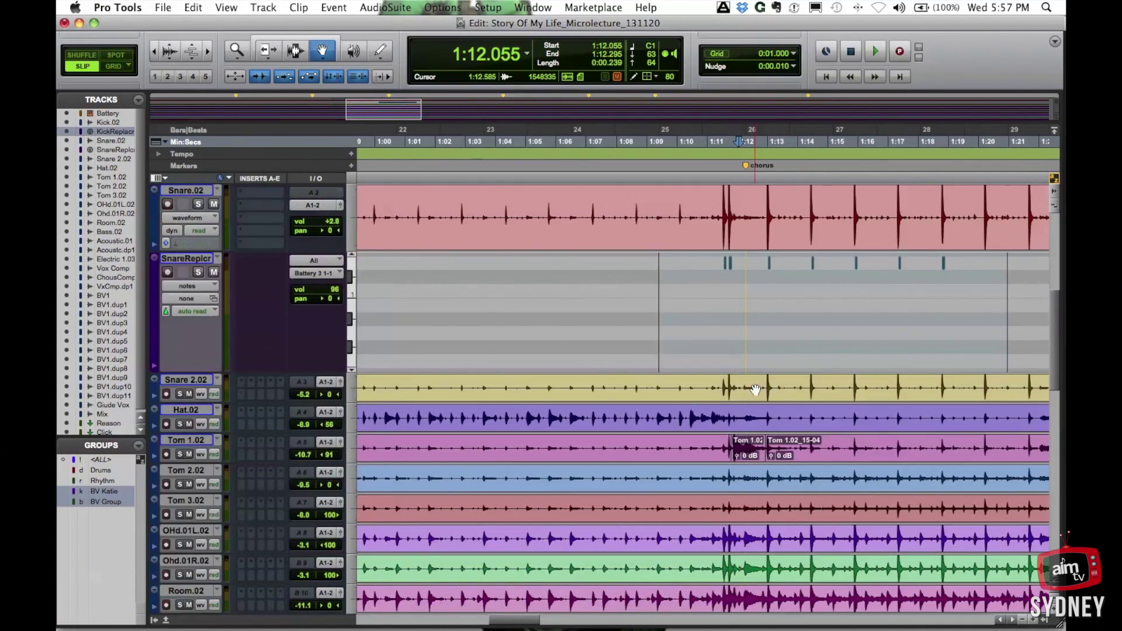
scroll(704, 384, "up", 3)
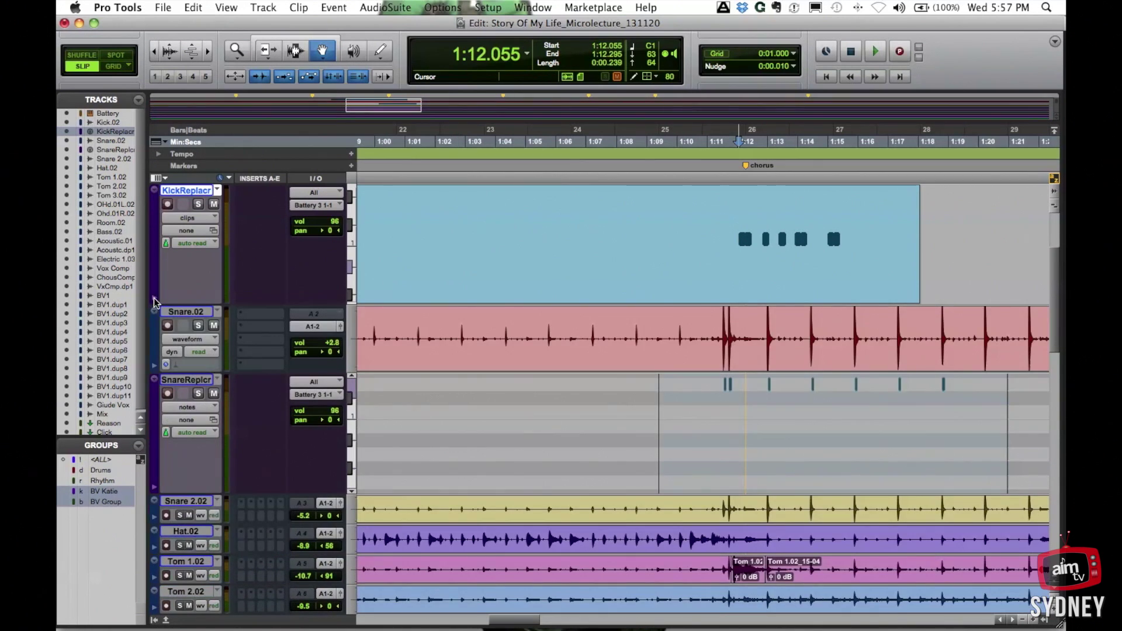
left_click(155, 298)
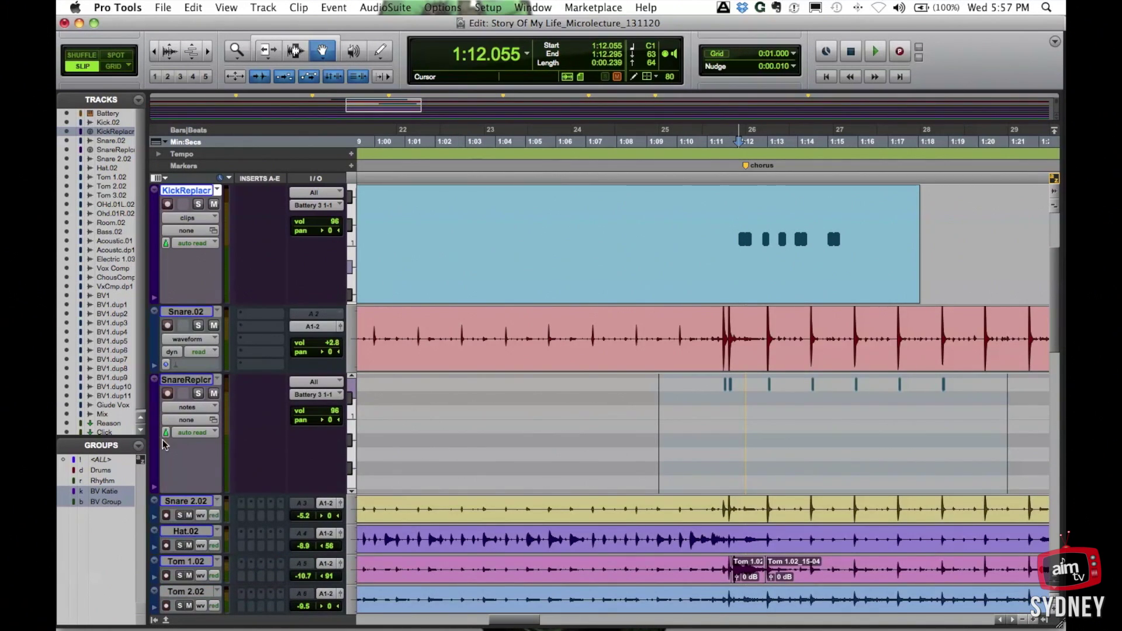